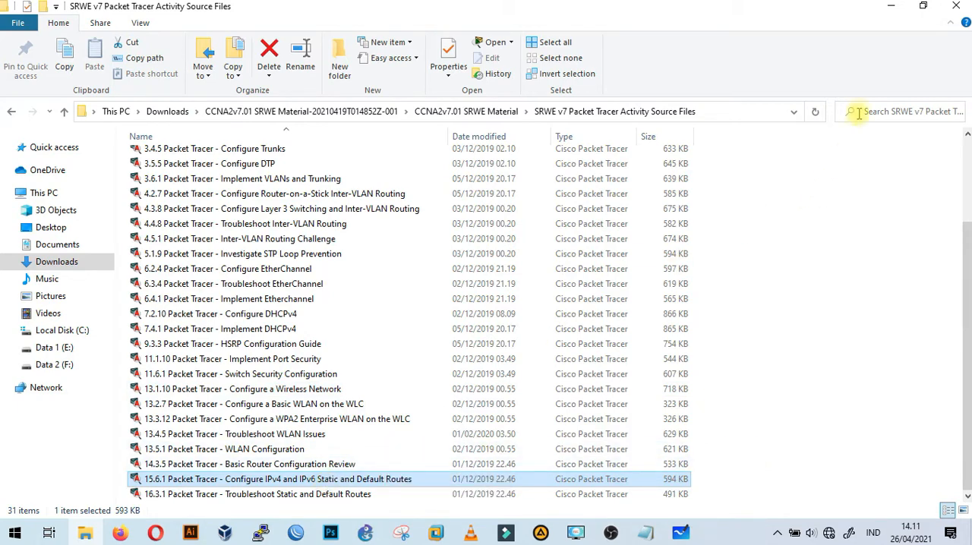
# Switch to the Packet Tracer activity 15.6.1 and dismiss its User Profile dialog without entering any details.
pyautogui.click(892, 6)
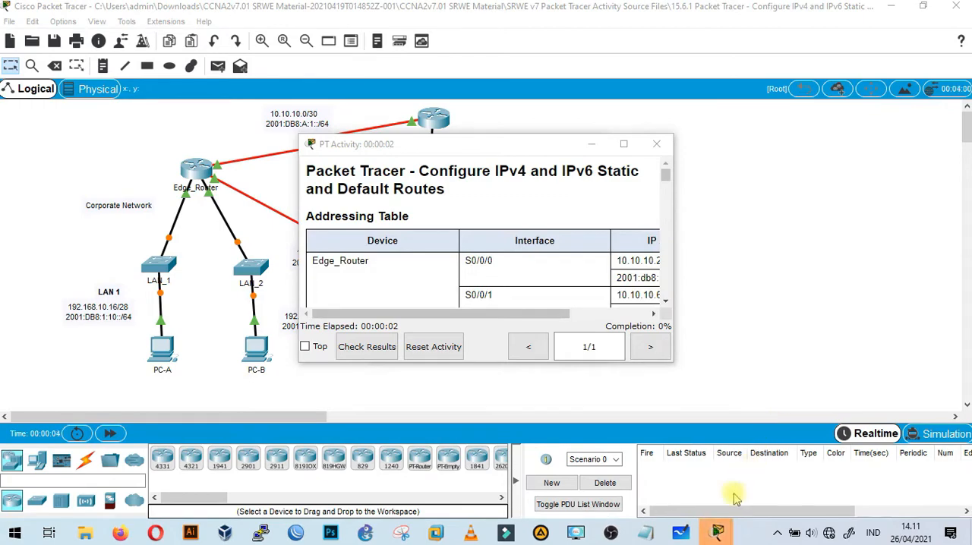
pyautogui.moveTo(722, 536)
pyautogui.click(714, 473)
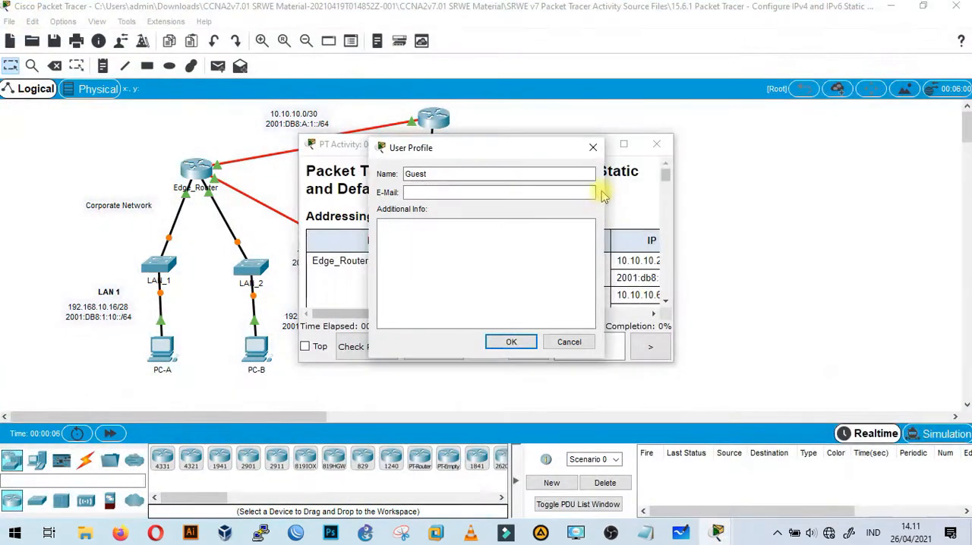
pyautogui.click(593, 149)
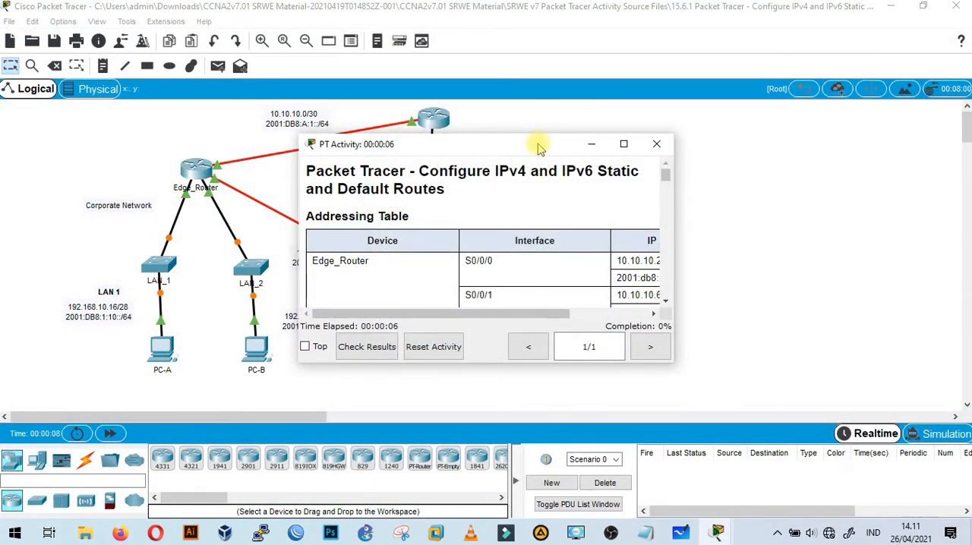
# Arrange the activity instructions and the network workspace side by side, with the topology from the LANs to the Customer Server in view.
pyautogui.moveTo(539, 148); pyautogui.dragTo(971, 228)
pyautogui.click(323, 364)
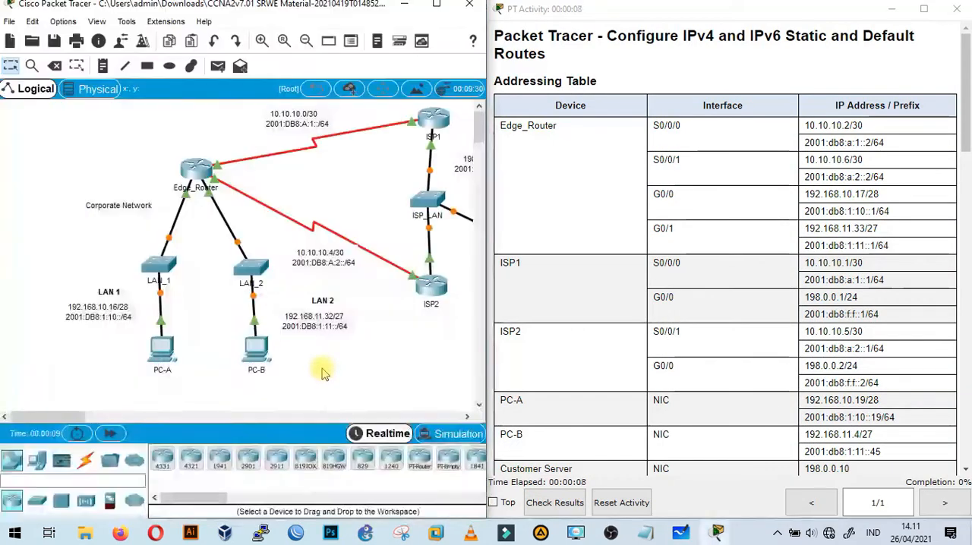
pyautogui.click(76, 417)
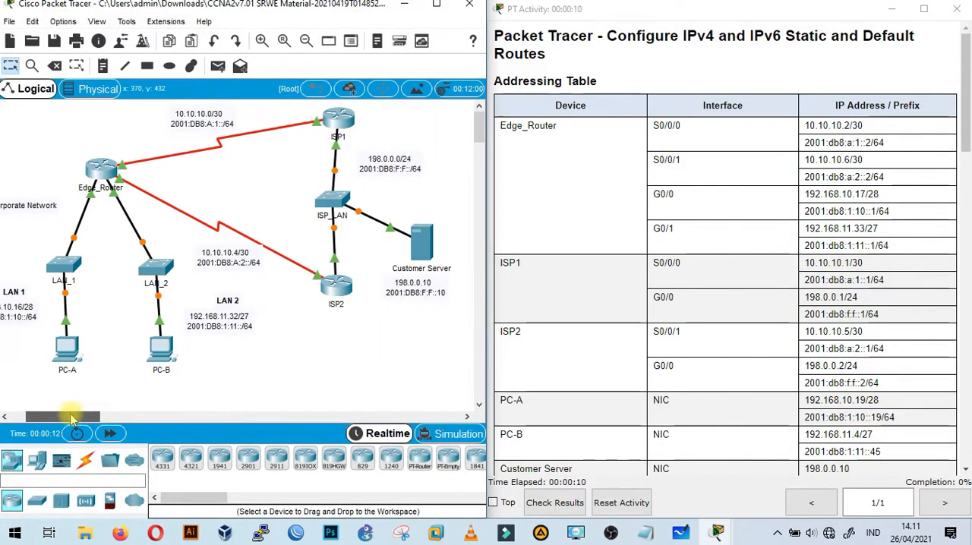
pyautogui.moveTo(71, 416); pyautogui.dragTo(68, 415)
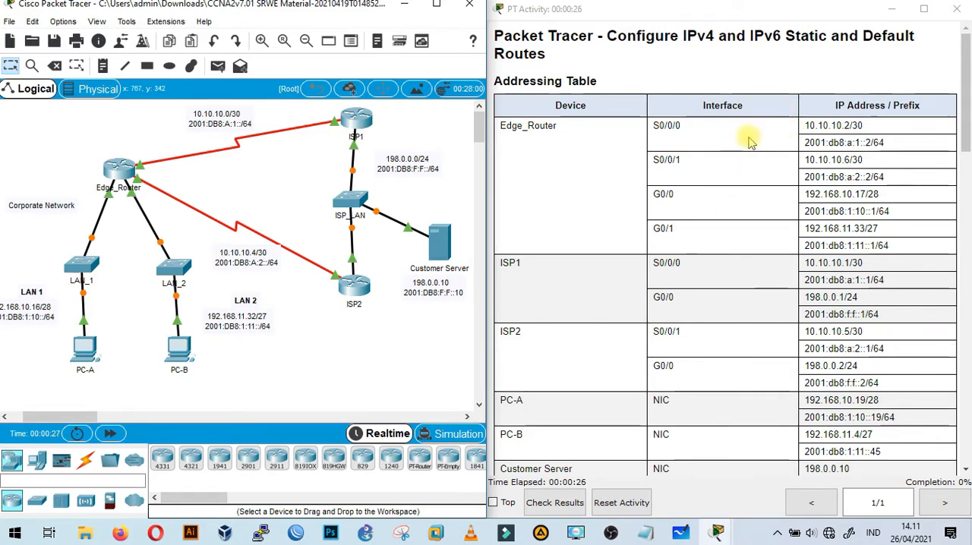
# Read the addressing table, the objectives and the Part 1 and Part 2 instructions for the default routes.
pyautogui.scroll(-1, 824, 125)
pyautogui.scroll(-4, 825, 125)
pyautogui.scroll(4, 825, 122)
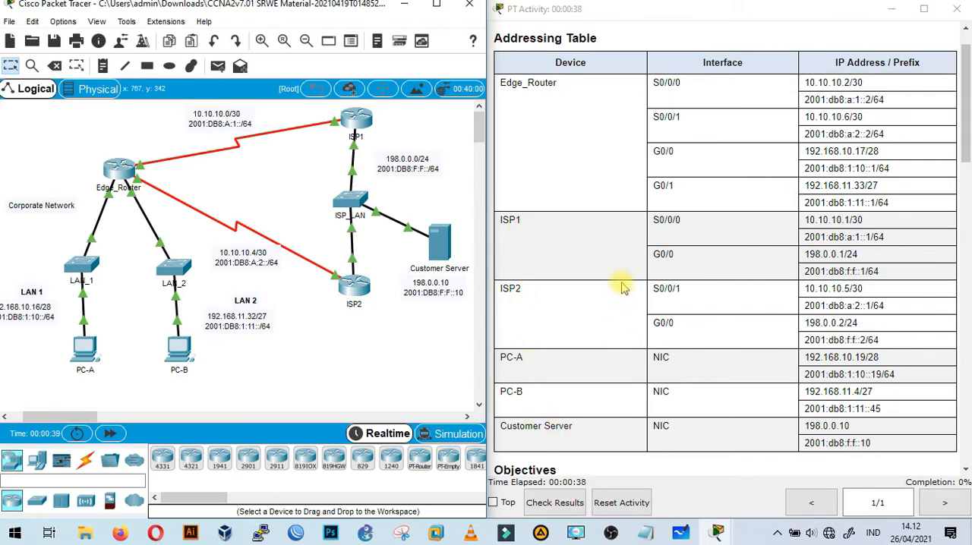
pyautogui.scroll(-5, 621, 287)
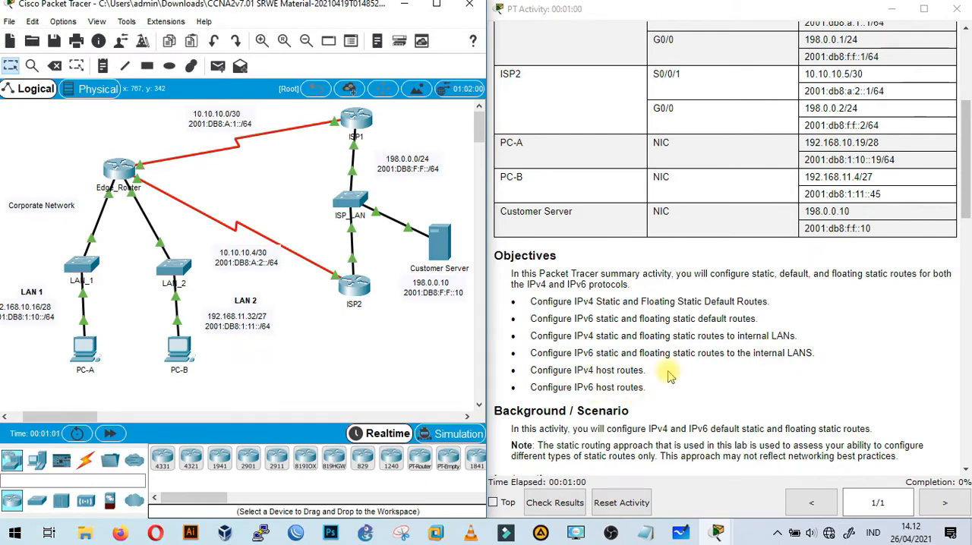
pyautogui.scroll(-2, 669, 376)
pyautogui.scroll(-4, 668, 376)
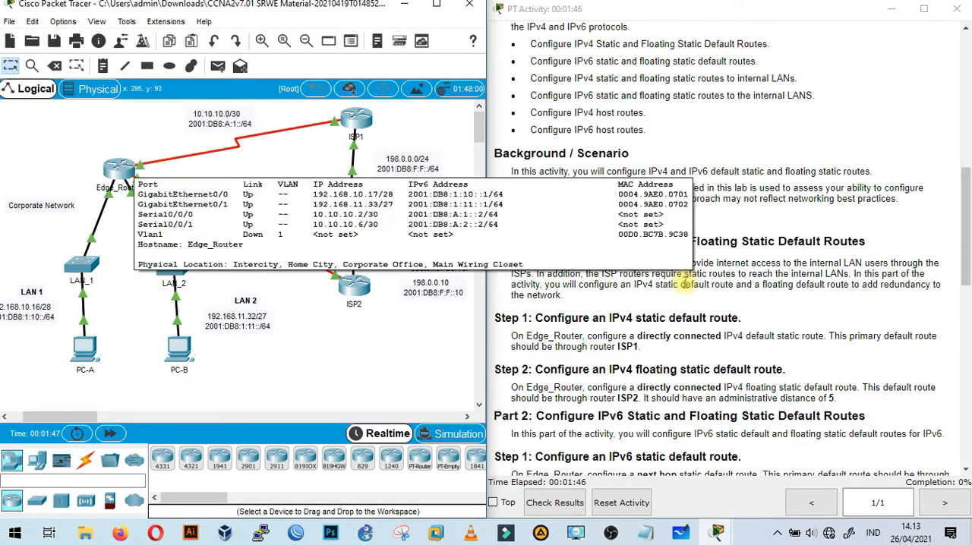
pyautogui.scroll(-2, 754, 317)
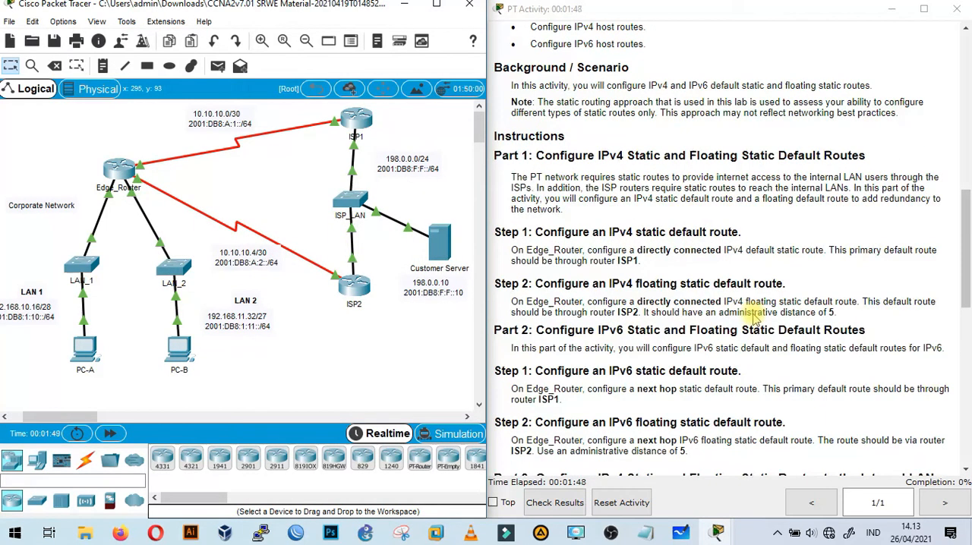
# Open the command line of Edge_Router and enter global configuration mode with en and conf ter.
pyautogui.click(119, 174)
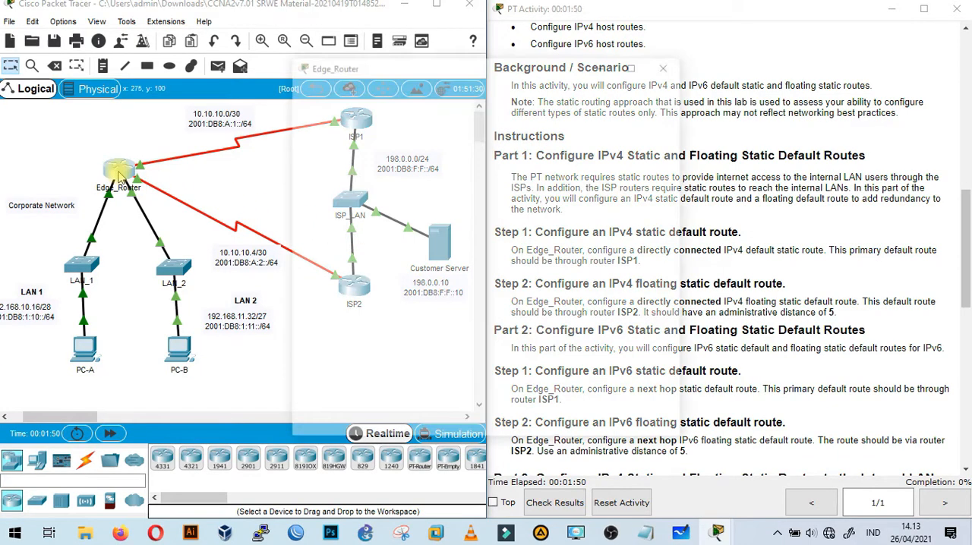
pyautogui.moveTo(559, 65); pyautogui.dragTo(369, 73)
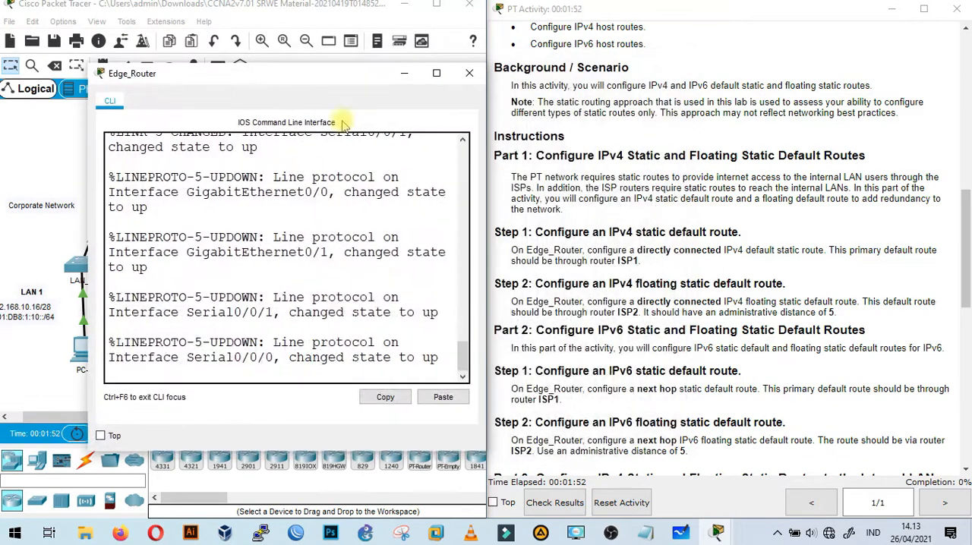
pyautogui.press('Return')
pyautogui.press('Return')
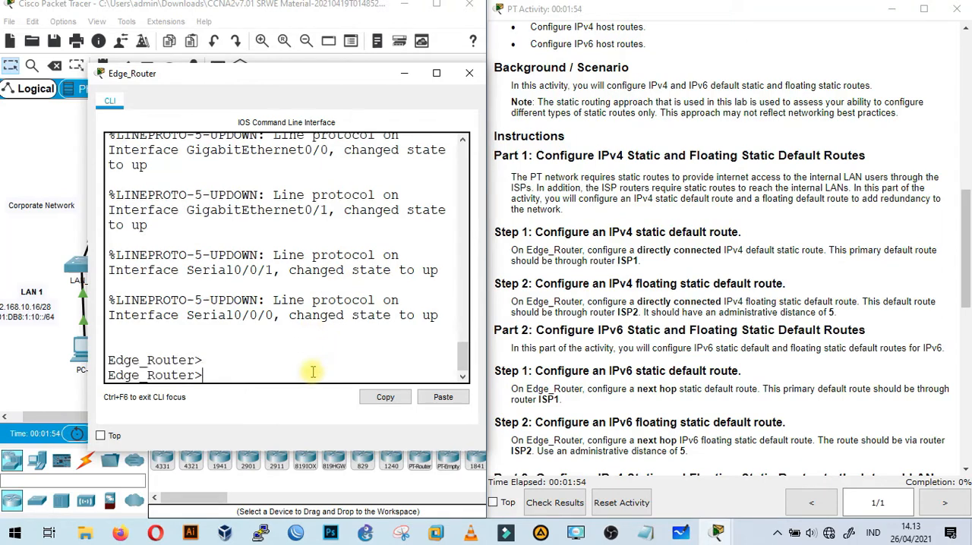
pyautogui.write('en')
pyautogui.press('Return')
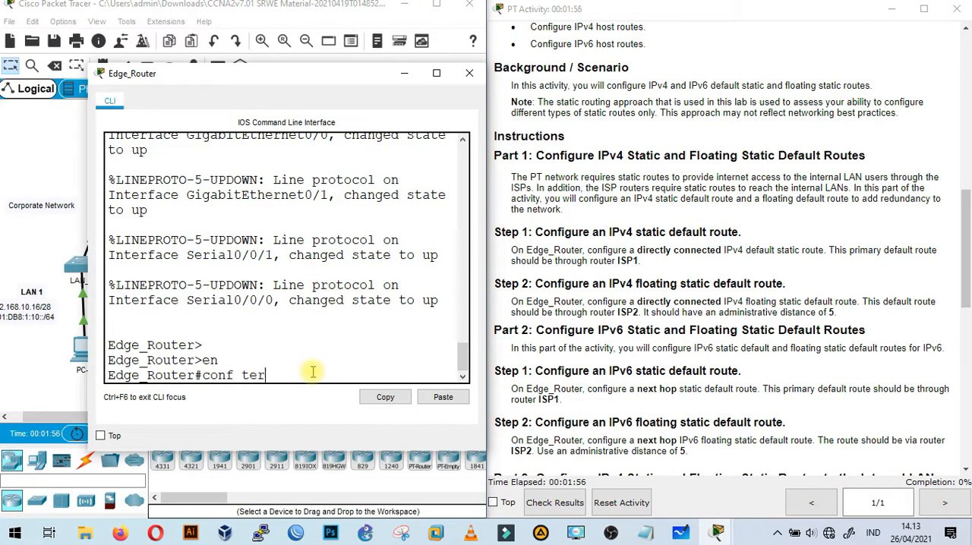
pyautogui.write('conf ter')
pyautogui.press('Return')
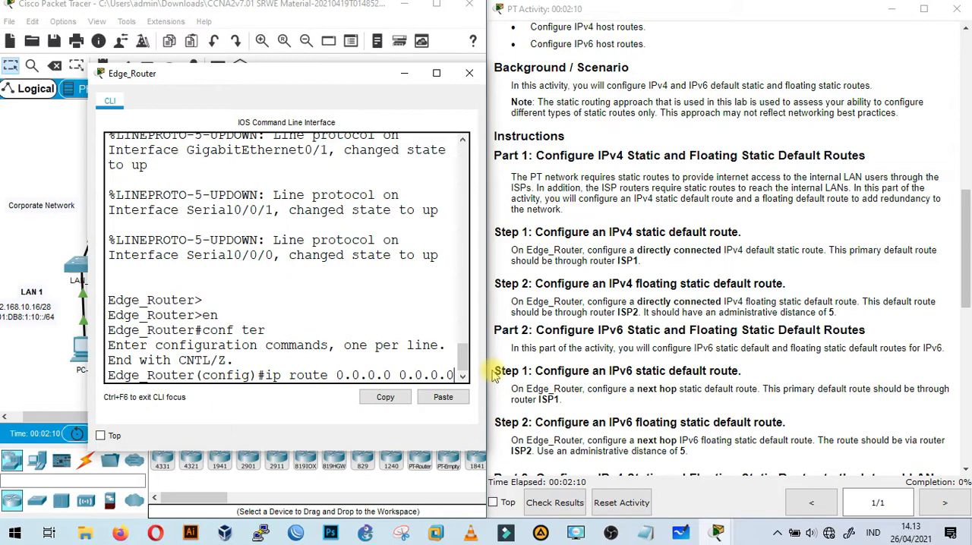
# Enable Always Show Port Labels in Logical Workspace in the preferences.
pyautogui.moveTo(262, 75); pyautogui.dragTo(482, 205)
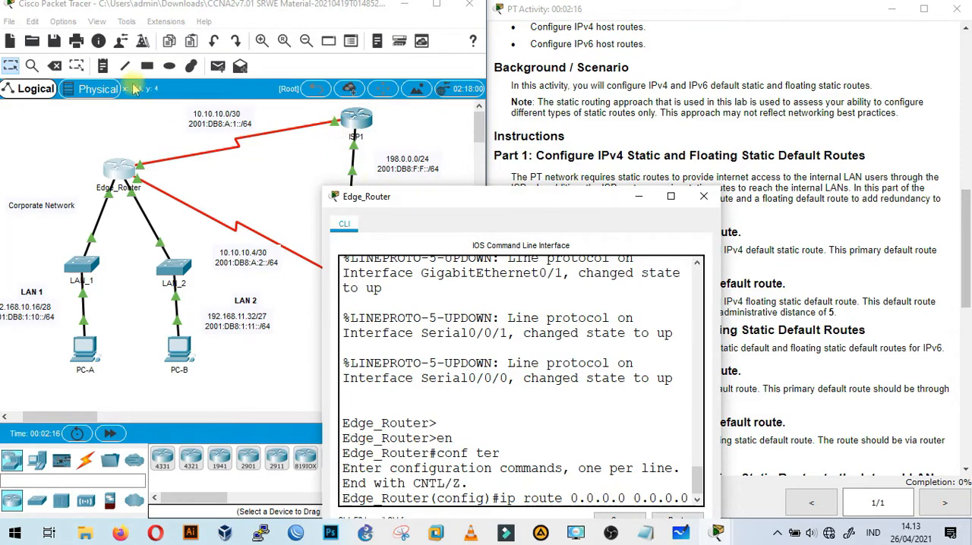
pyautogui.click(64, 22)
pyautogui.click(78, 38)
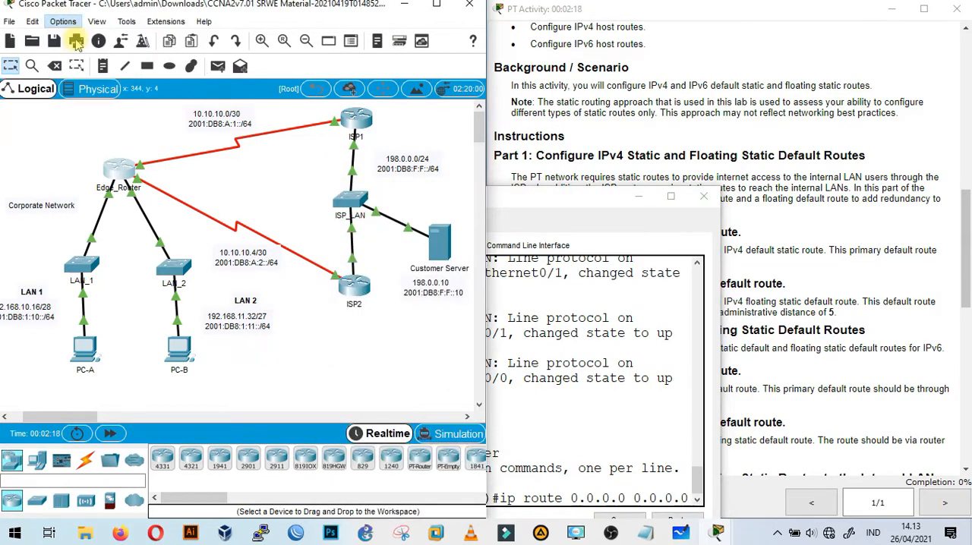
pyautogui.click(194, 144)
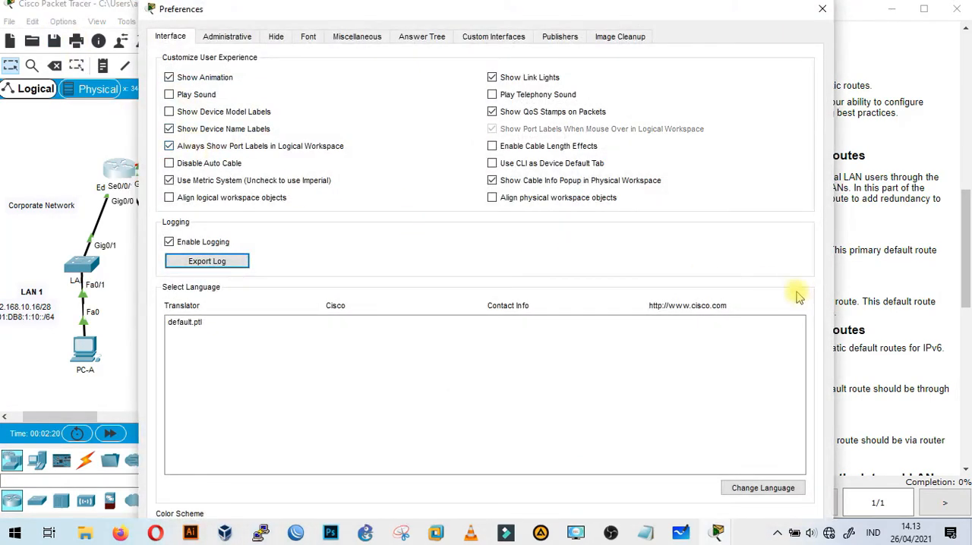
pyautogui.click(818, 8)
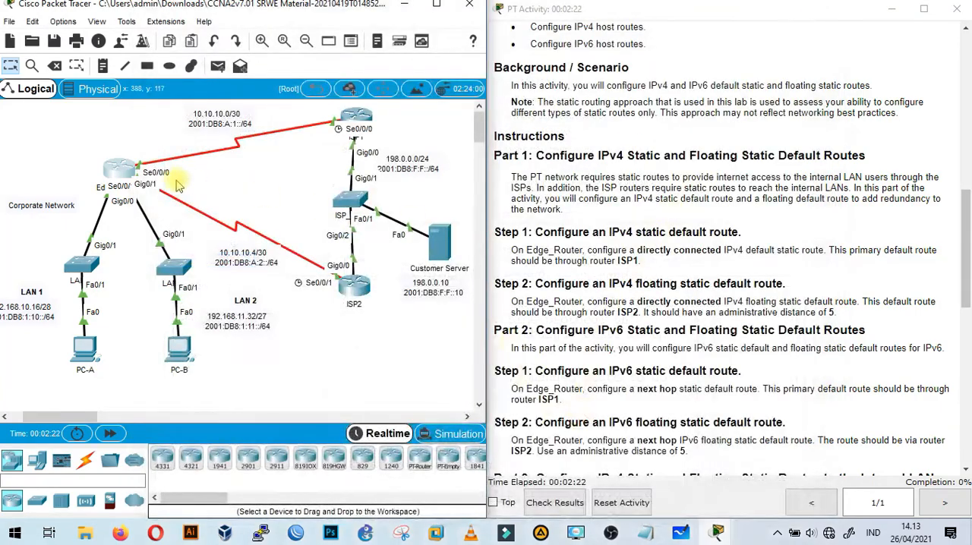
# Configure the directly connected IPv4 default route on Edge_Router with ip route 0.0.0.0 0.0.0.0 serial 0/0/0.
pyautogui.click(119, 170)
pyautogui.moveTo(449, 75); pyautogui.dragTo(536, 128)
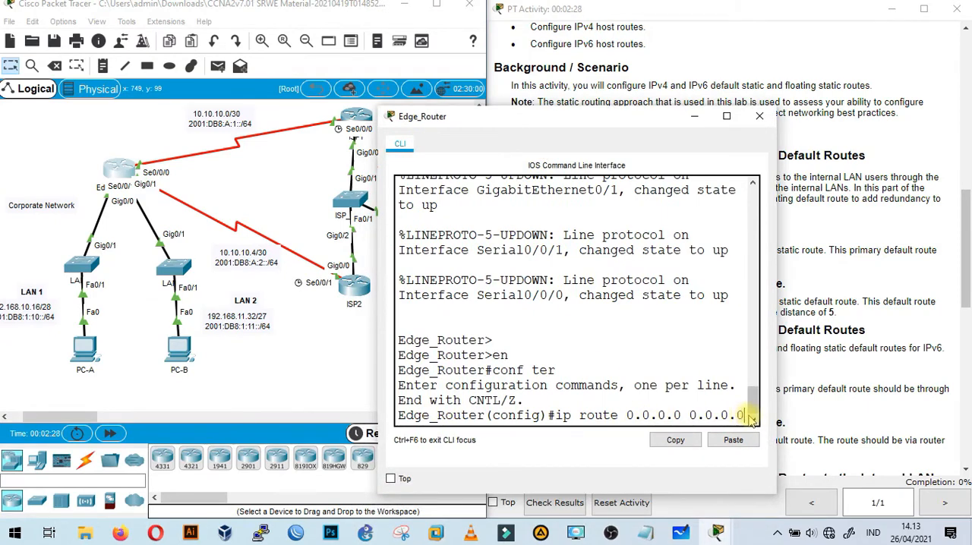
pyautogui.write('ser')
pyautogui.press('Tab')
pyautogui.write('0/0/0')
pyautogui.press('Return')
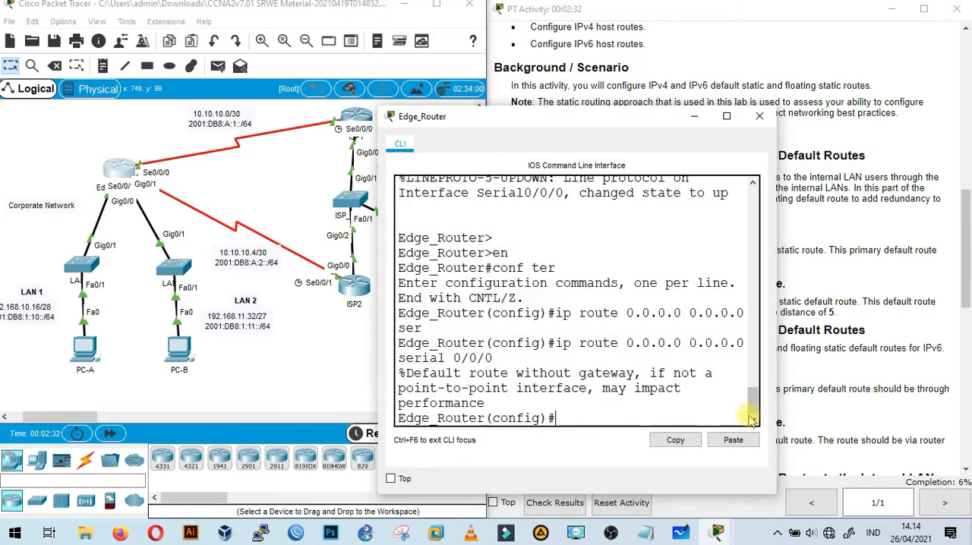
# Configure the IPv4 floating static default route on Edge_Router with ip route 0.0.0.0 0.0.0.0 serial 0/0/1 5, consulting the inline help for the distance.
pyautogui.moveTo(631, 123); pyautogui.dragTo(324, 75)
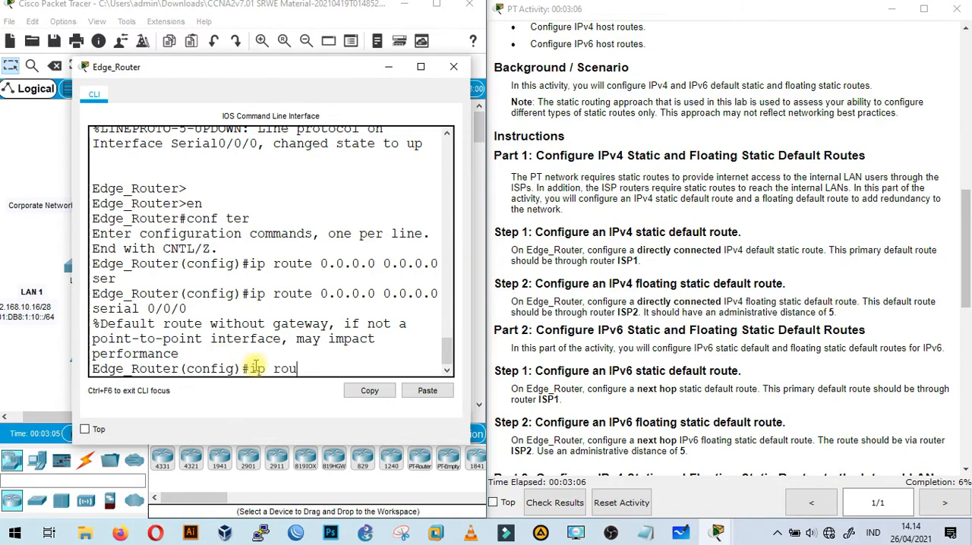
pyautogui.press('Tab')
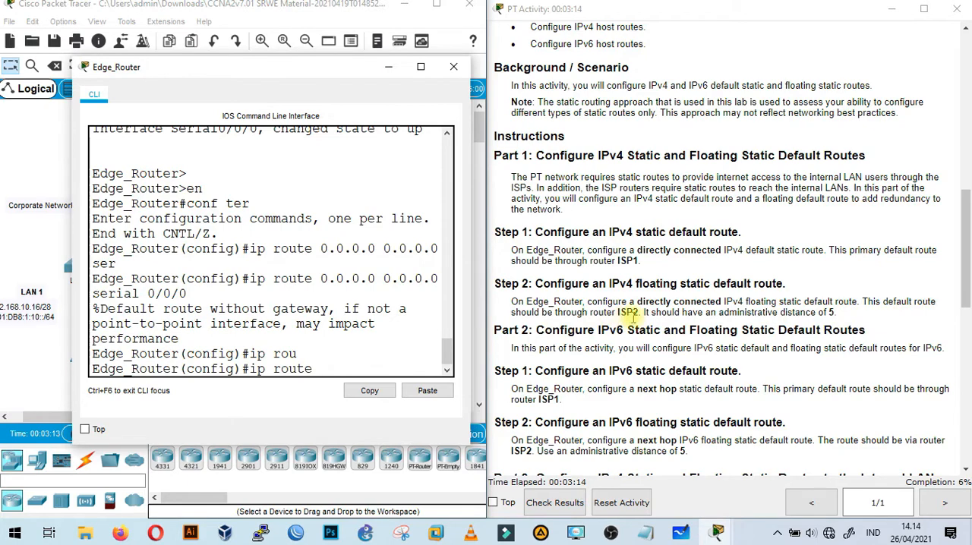
pyautogui.moveTo(291, 73); pyautogui.dragTo(684, 79)
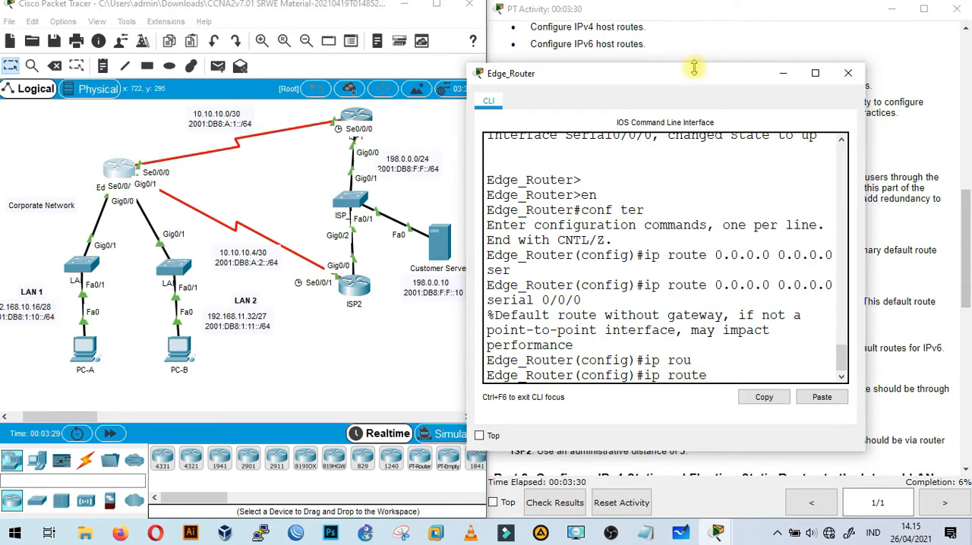
pyautogui.moveTo(703, 80); pyautogui.dragTo(487, 66)
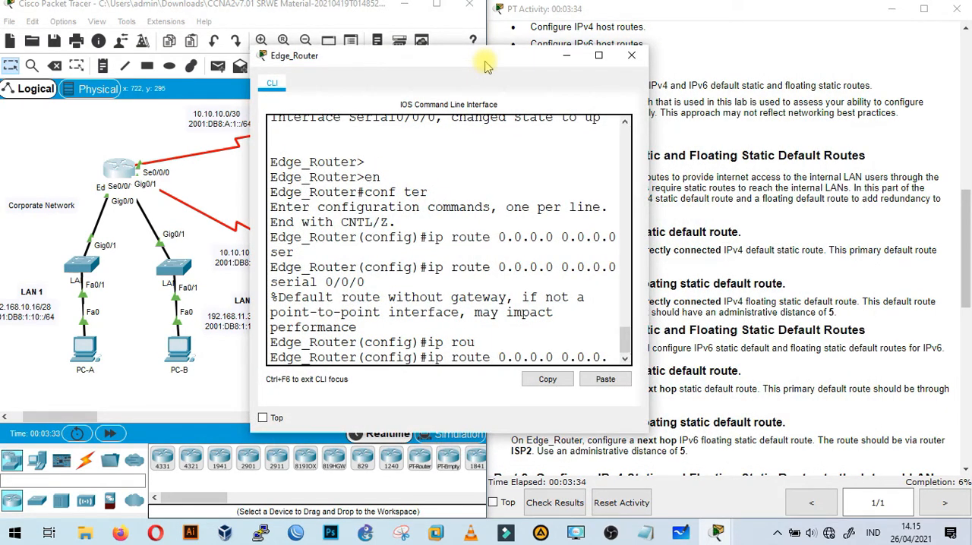
pyautogui.write('ser')
pyautogui.press('Tab')
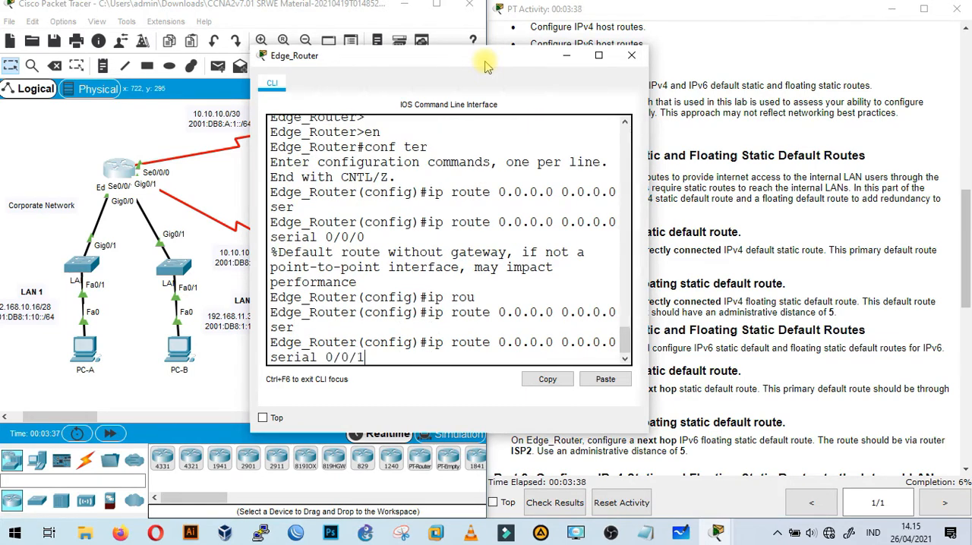
pyautogui.write('0/0/1 ?')
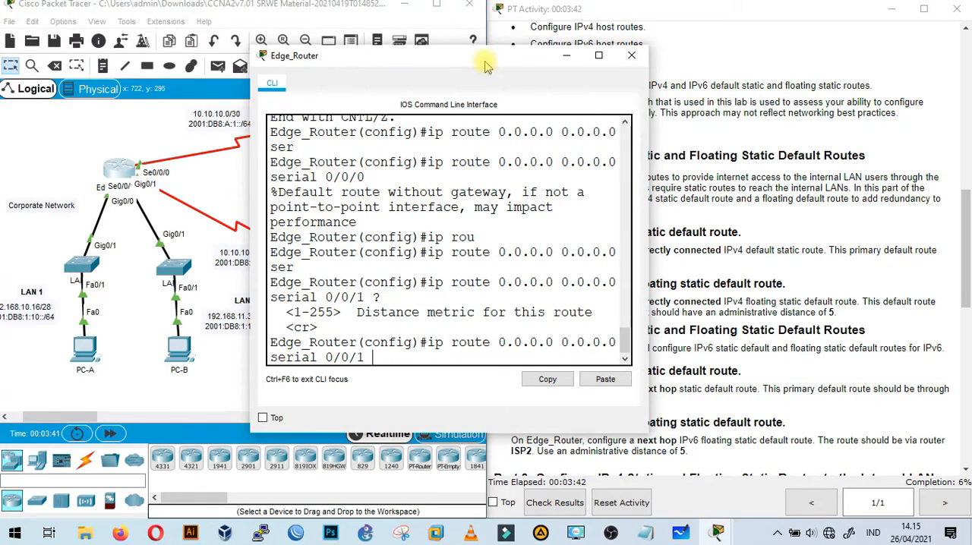
pyautogui.write('5')
pyautogui.press('Return')
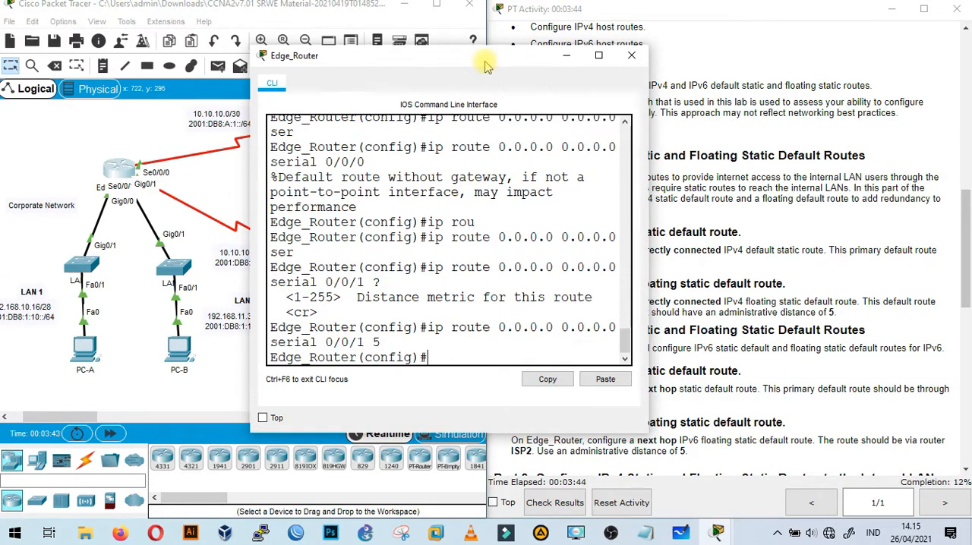
# Review the Part 2 IPv6 route instructions and select ISP1's S0/0/0 address 2001:db8:a:1::1 in the addressing table.
pyautogui.moveTo(534, 56); pyautogui.dragTo(335, 57)
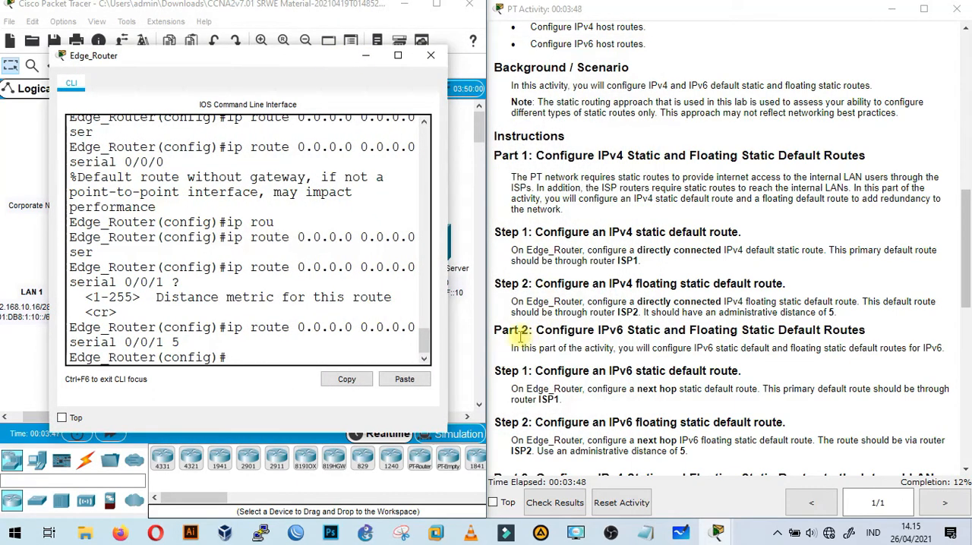
pyautogui.scroll(-1, 539, 334)
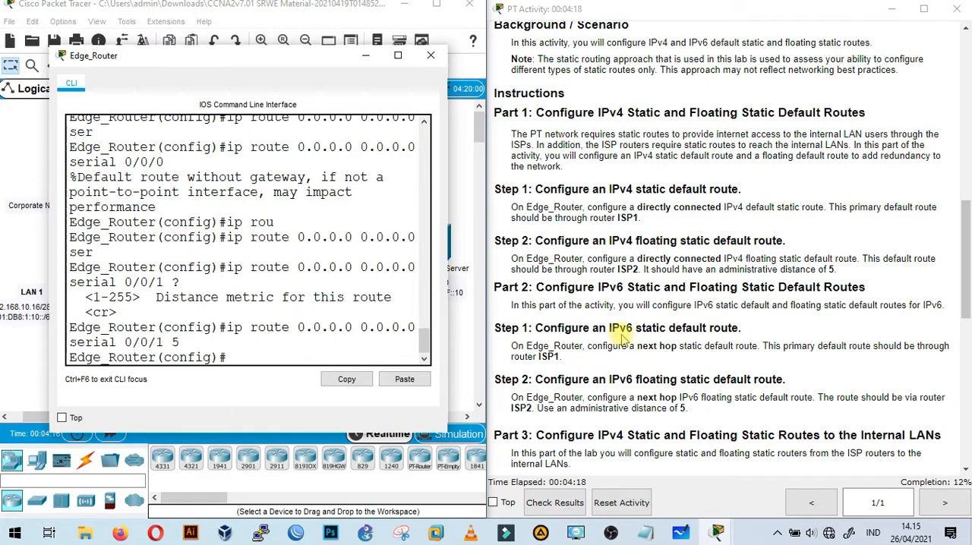
pyautogui.moveTo(300, 62); pyautogui.dragTo(292, 213)
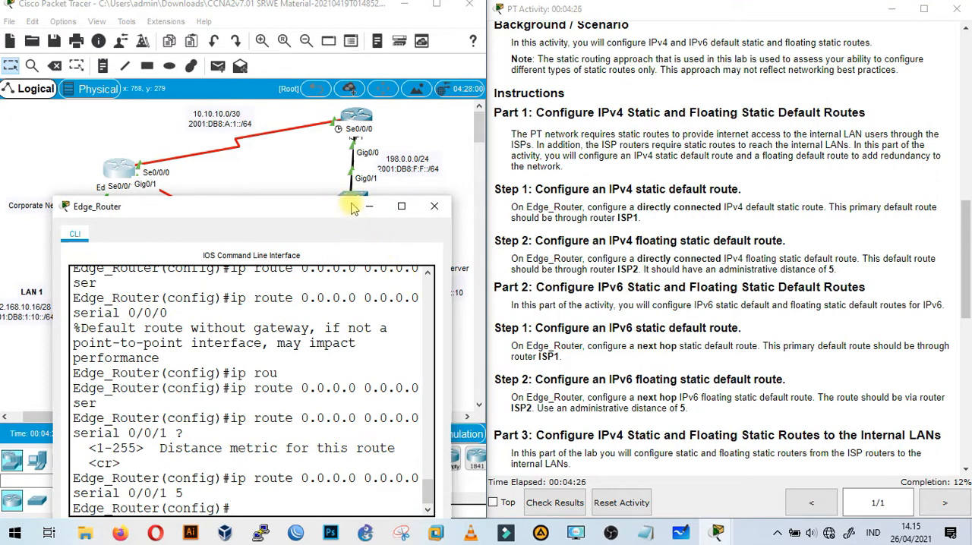
pyautogui.moveTo(332, 207); pyautogui.dragTo(338, 253)
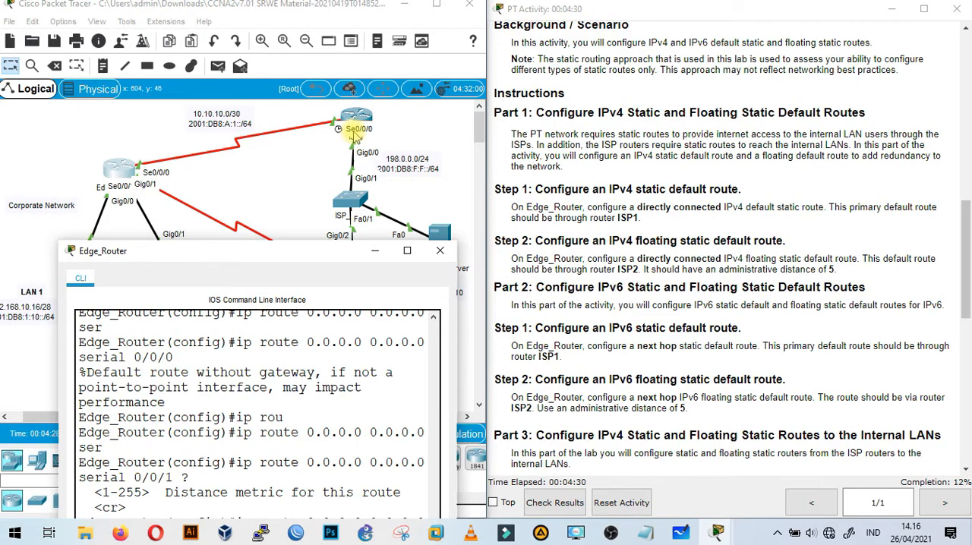
pyautogui.scroll(10, 687, 261)
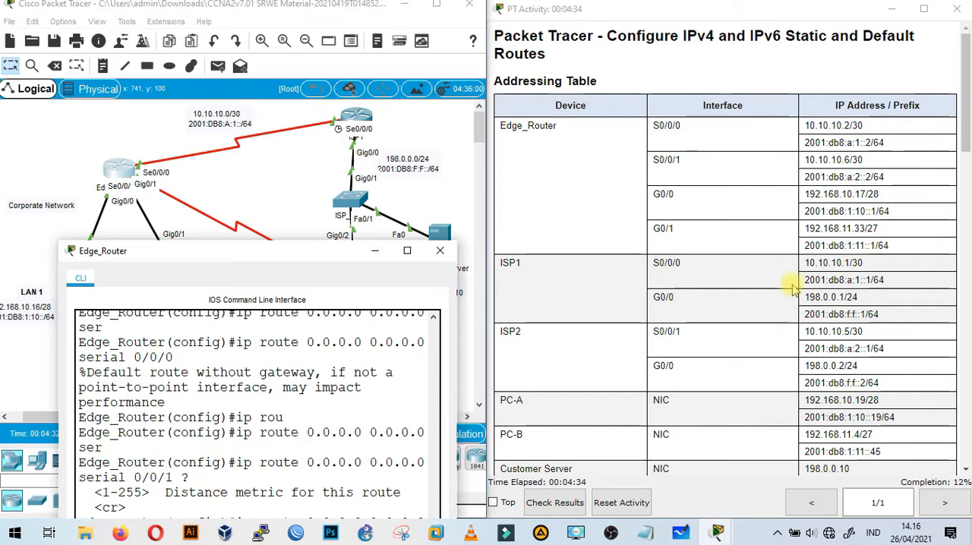
pyautogui.moveTo(809, 281); pyautogui.dragTo(873, 280)
pyautogui.hotkey('ctrl', 'c')
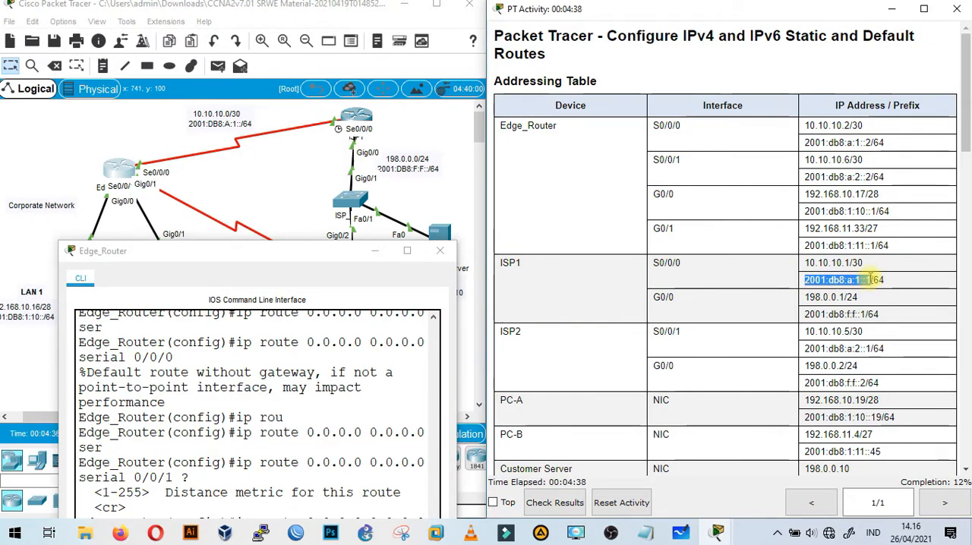
# Configure the next-hop IPv6 default route through ISP1 on Edge_Router with ipv6 route ::/0 2001:db8:a:1::1.
pyautogui.moveTo(308, 251); pyautogui.dragTo(657, 100)
pyautogui.write('p')
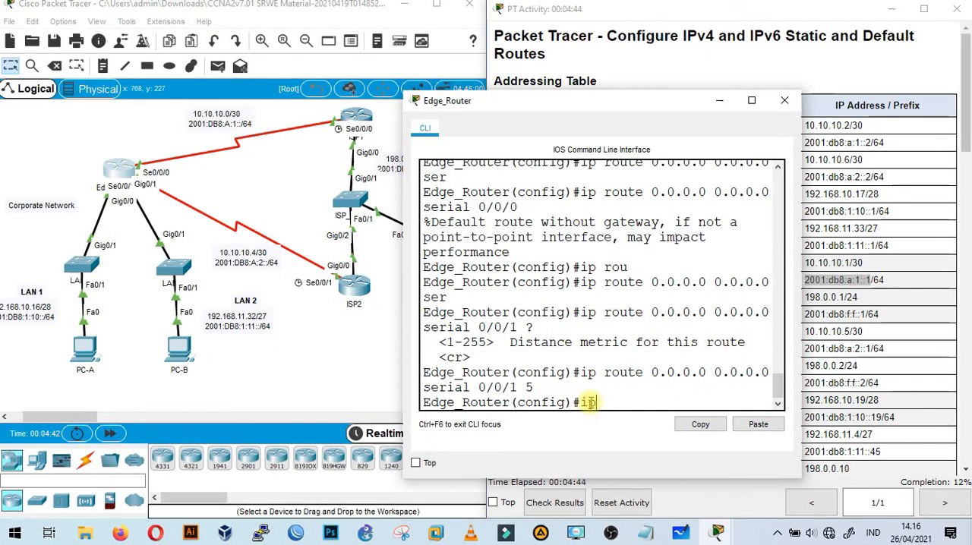
pyautogui.write('v6 ')
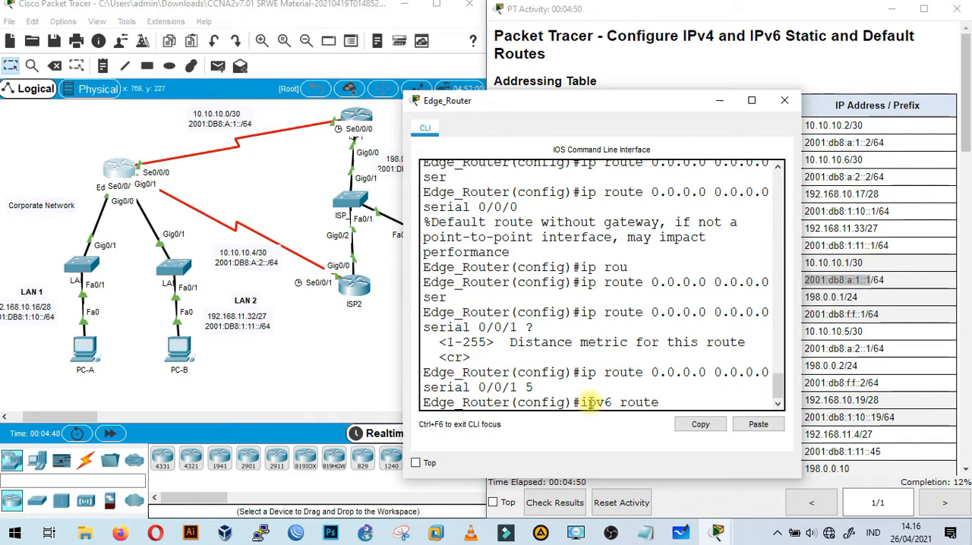
pyautogui.write('route ::/0')
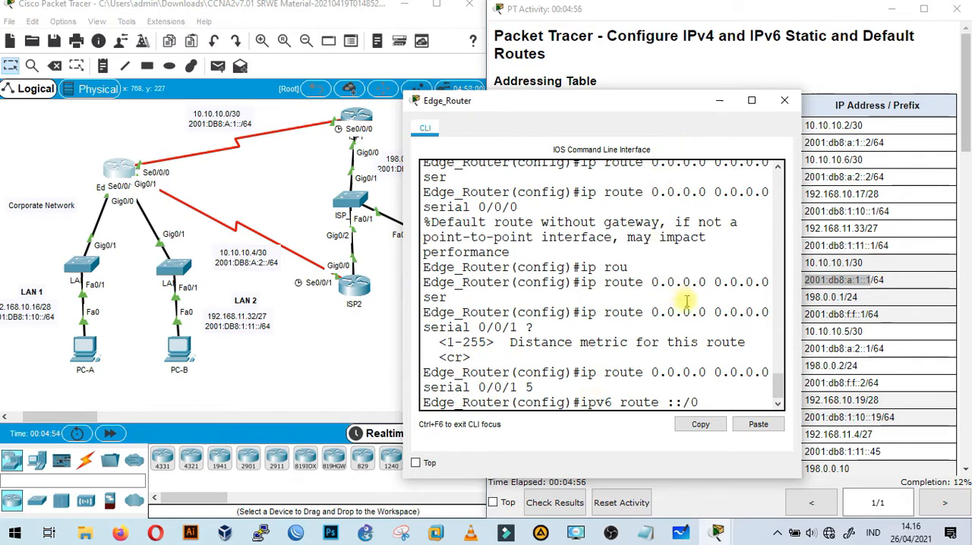
pyautogui.click(758, 425)
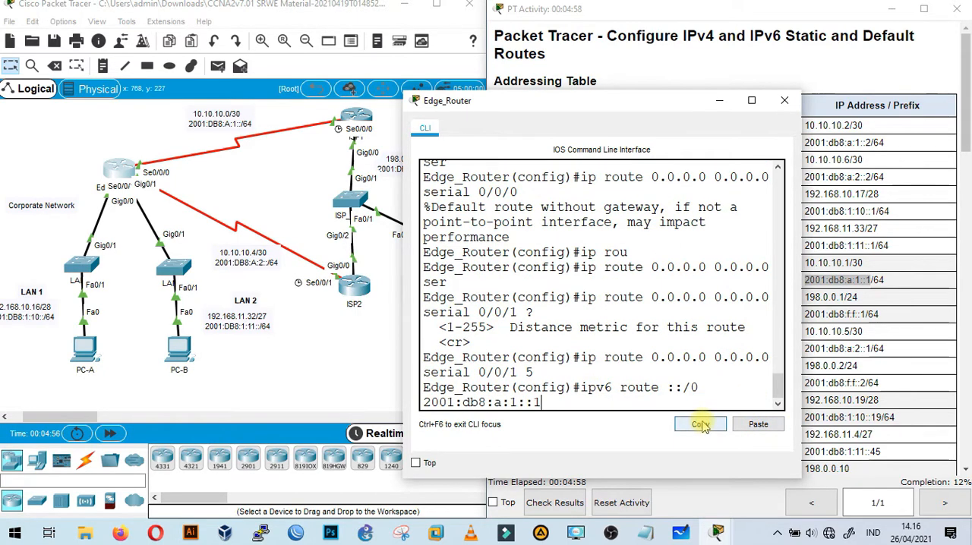
pyautogui.press('Return')
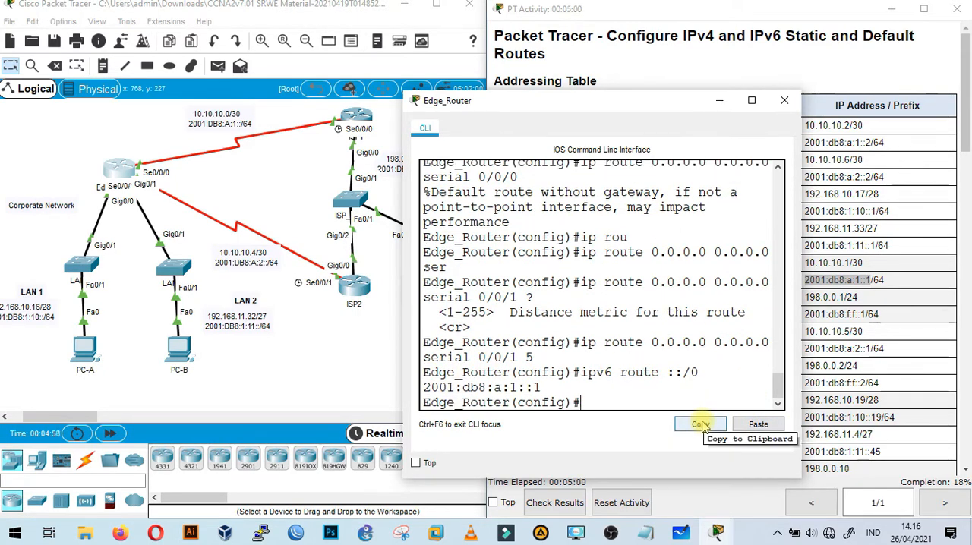
# Check the Part 2 floating route instructions and copy ISP2's S0/0/1 address 2001:db8:a:2::1/64 from the addressing table.
pyautogui.moveTo(621, 108); pyautogui.dragTo(287, 93)
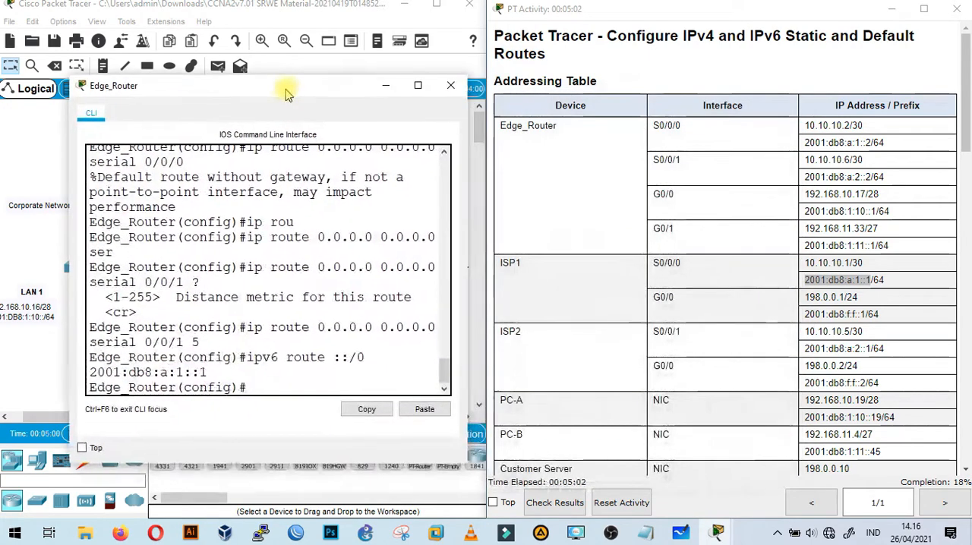
pyautogui.scroll(-5, 662, 260)
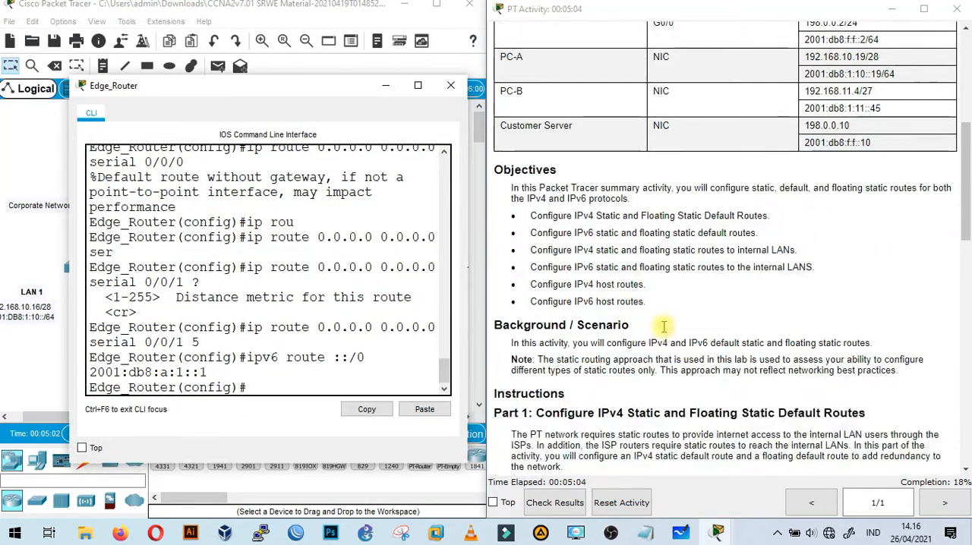
pyautogui.scroll(-5, 663, 327)
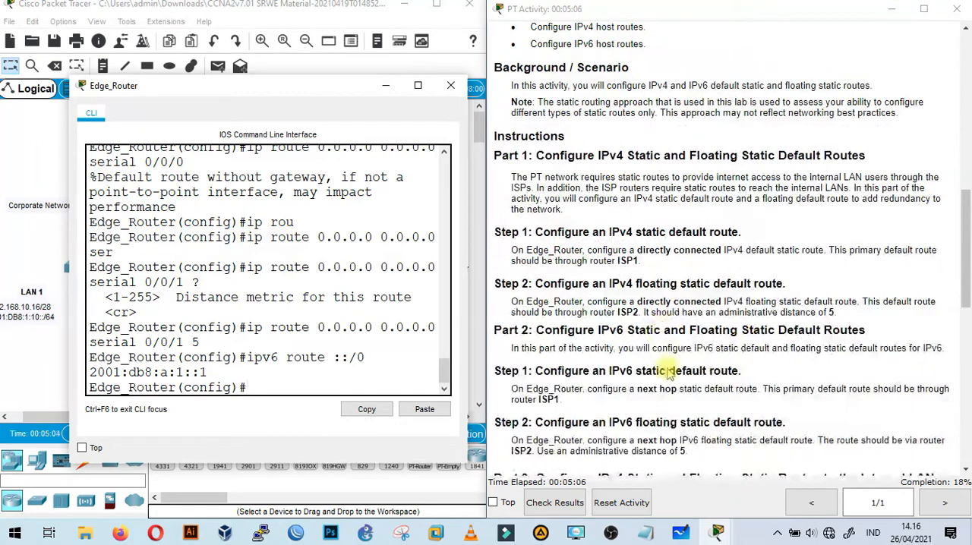
pyautogui.scroll(-1, 667, 376)
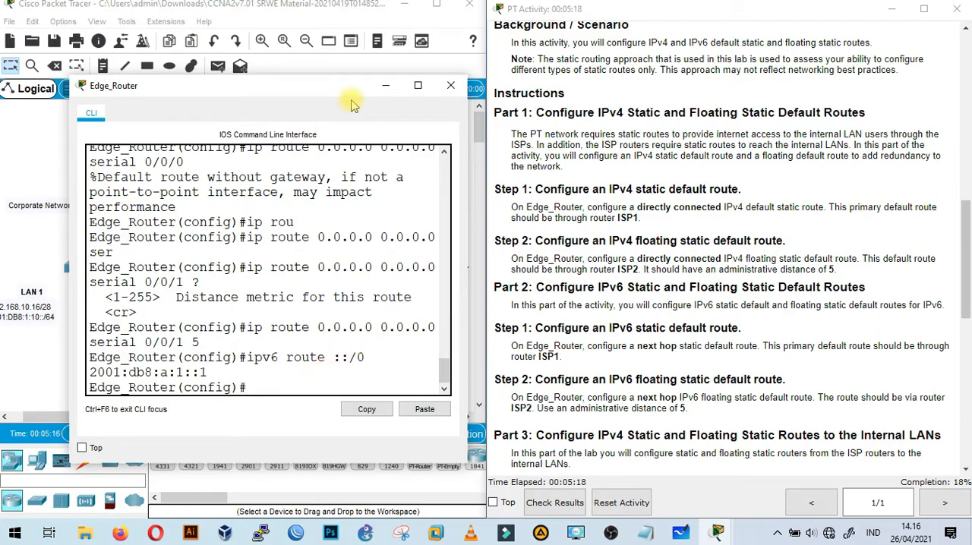
pyautogui.scroll(10, 749, 278)
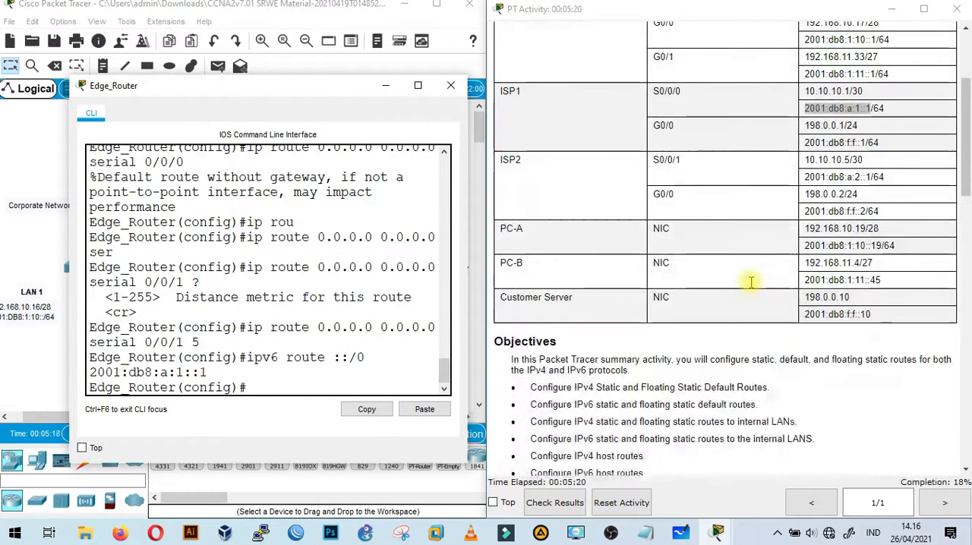
pyautogui.moveTo(805, 349); pyautogui.dragTo(889, 354)
pyautogui.hotkey('ctrl', 'c')
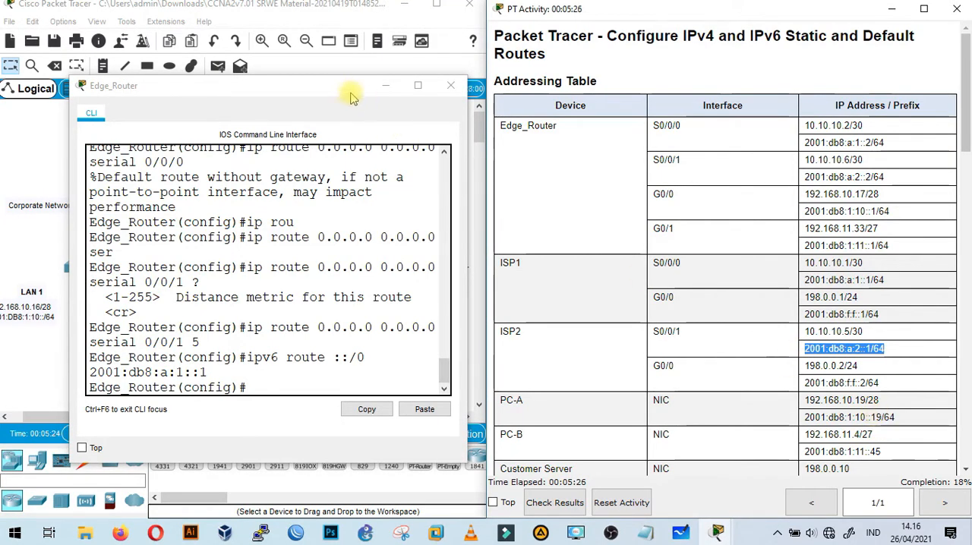
# Configure the IPv6 floating static default route on Edge_Router with ipv6 route ::/0 2001:db8:a:2::1 5, consulting the inline help for the distance.
pyautogui.moveTo(343, 88); pyautogui.dragTo(714, 85)
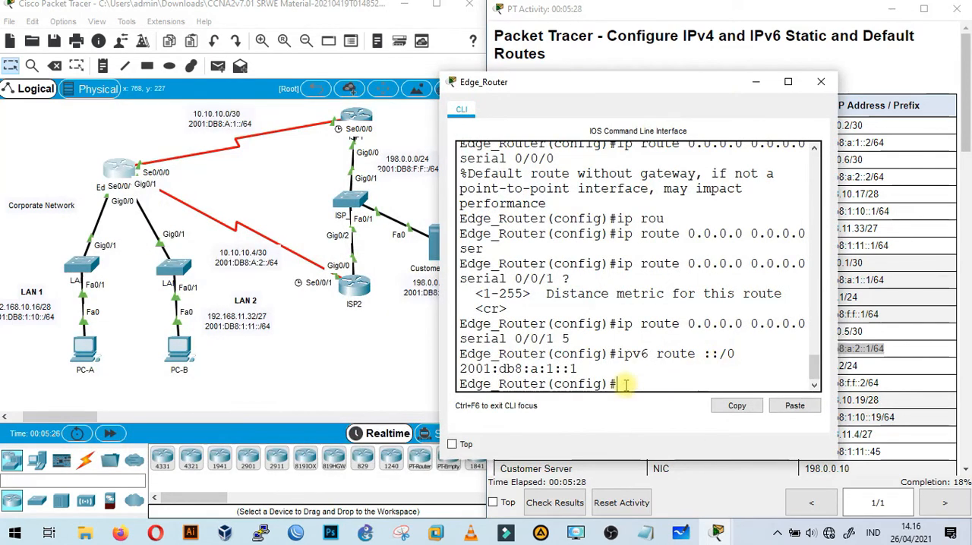
pyautogui.write('toroute ::/')
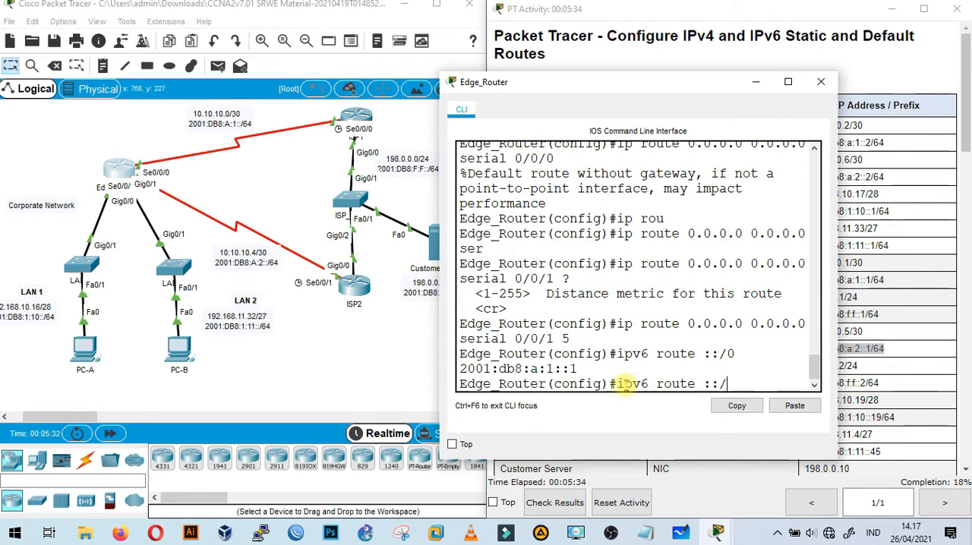
pyautogui.write('0')
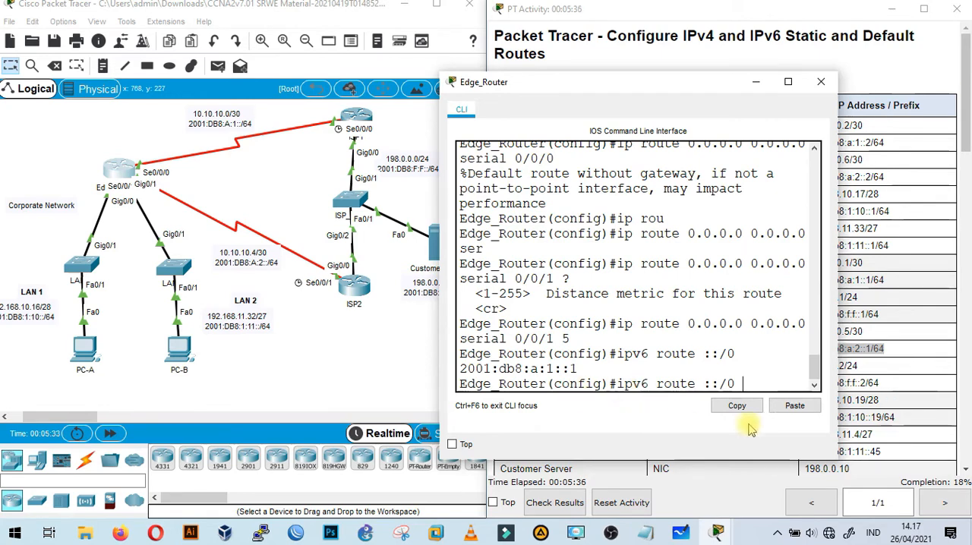
pyautogui.click(795, 406)
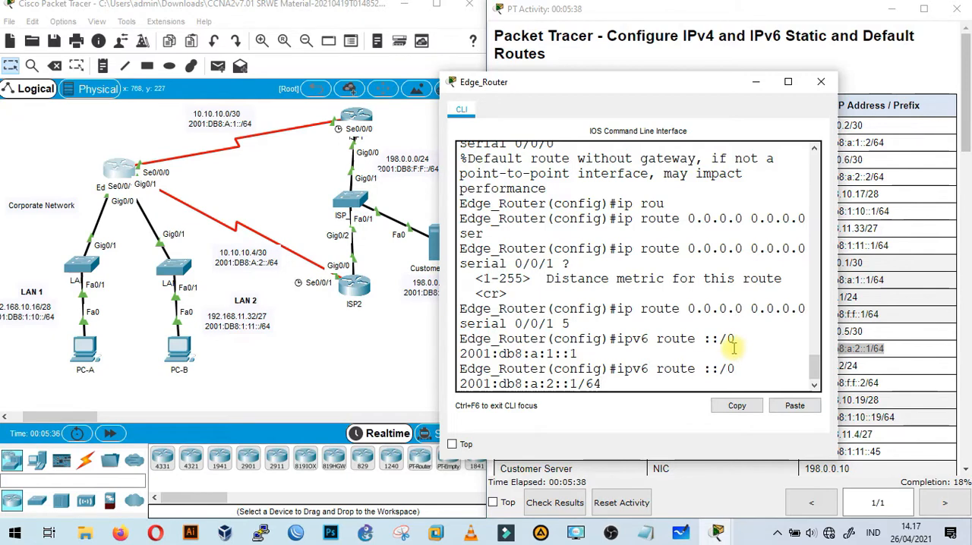
pyautogui.write('?')
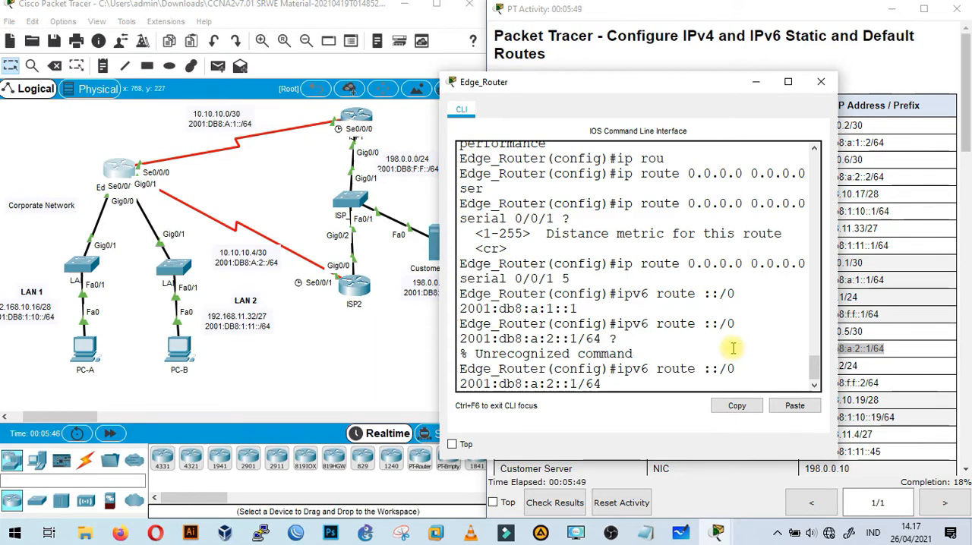
pyautogui.press('BackSpace')
pyautogui.press('BackSpace')
pyautogui.press('BackSpace')
pyautogui.write('?')
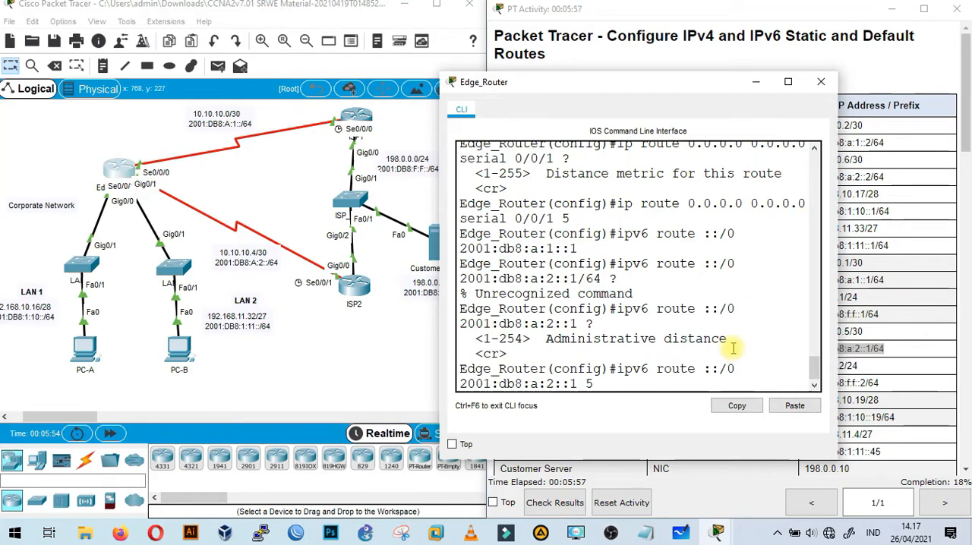
pyautogui.press('Return')
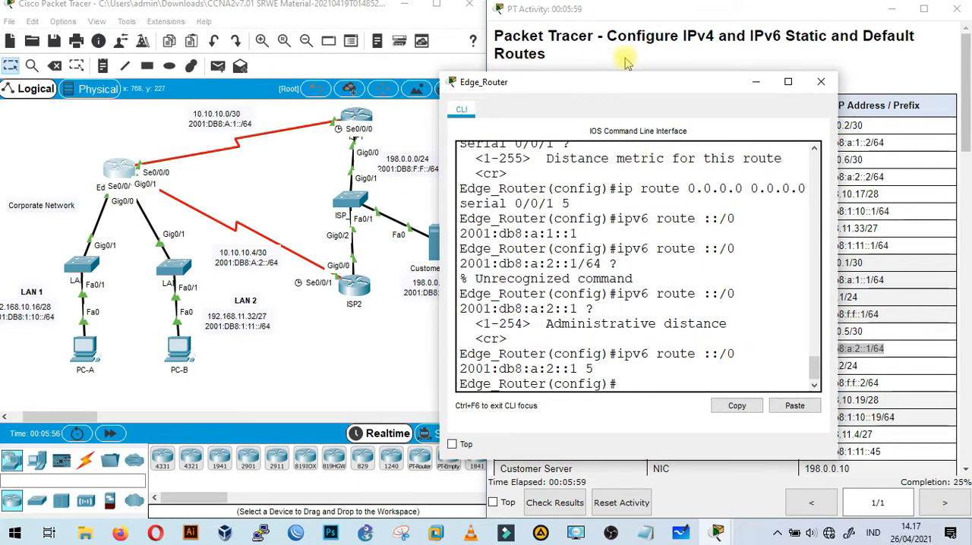
# Read the Part 3 instructions for IPv4 routes to the internal LANs and minimize the Edge_Router window to examine the topology.
pyautogui.moveTo(627, 82); pyautogui.dragTo(238, 73)
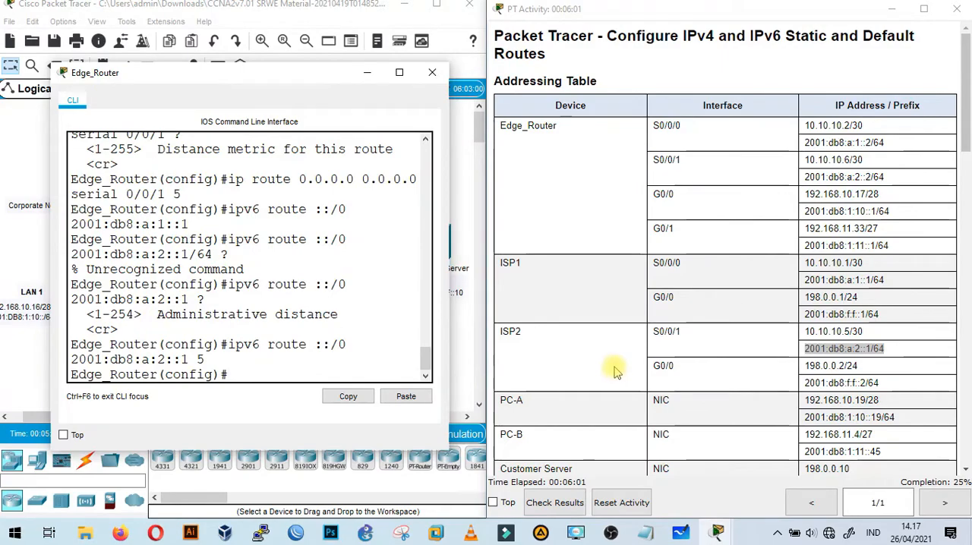
pyautogui.scroll(-6, 615, 369)
pyautogui.scroll(-3, 615, 369)
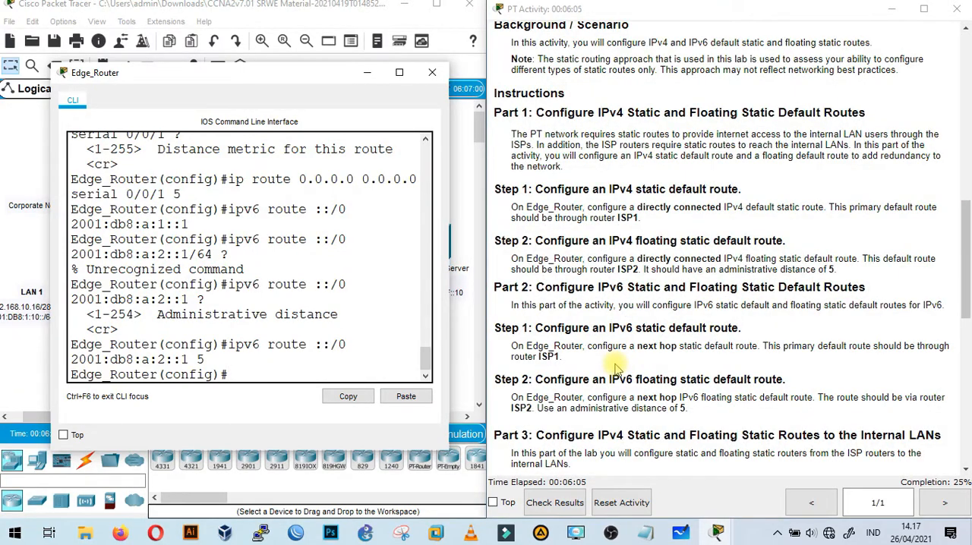
pyautogui.scroll(-1, 617, 369)
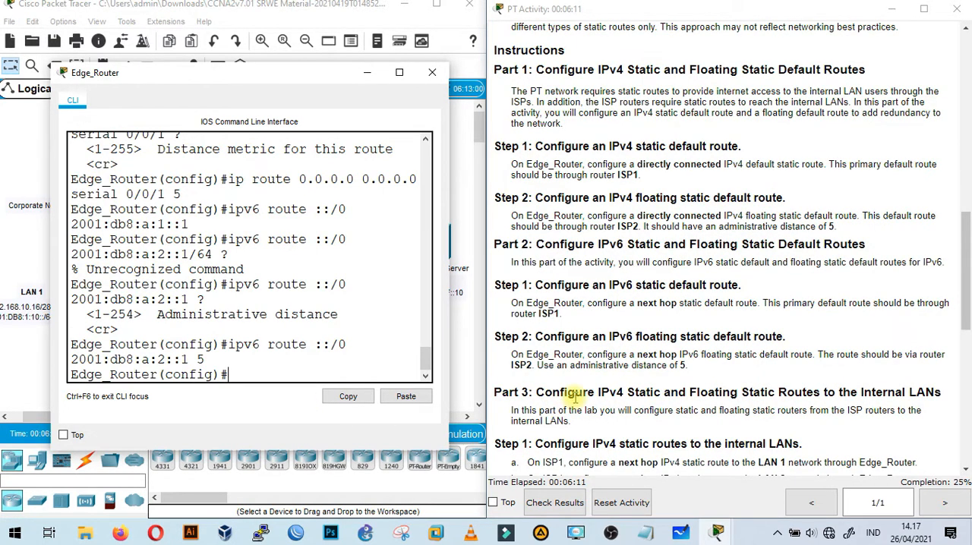
pyautogui.scroll(-1, 607, 384)
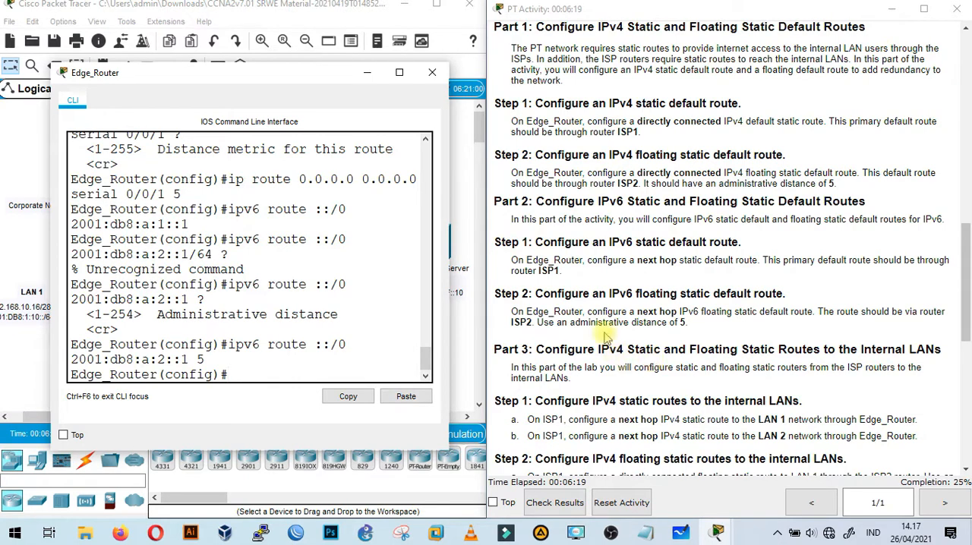
pyautogui.click(364, 72)
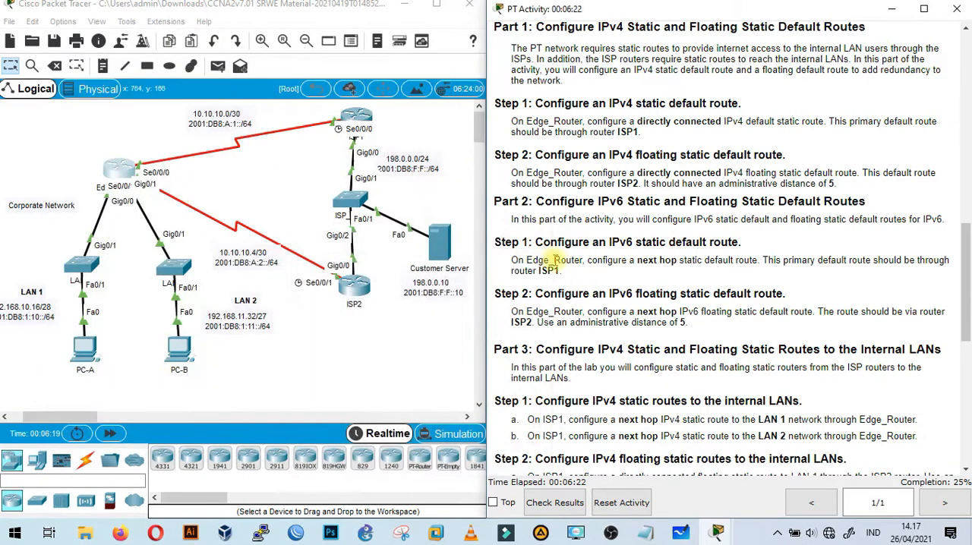
pyautogui.click(361, 367)
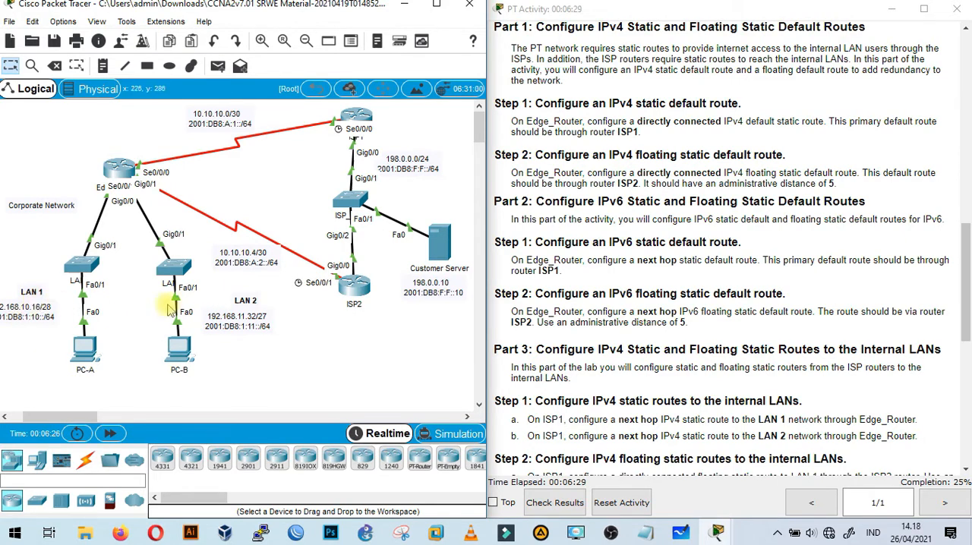
pyautogui.scroll(-1, 766, 366)
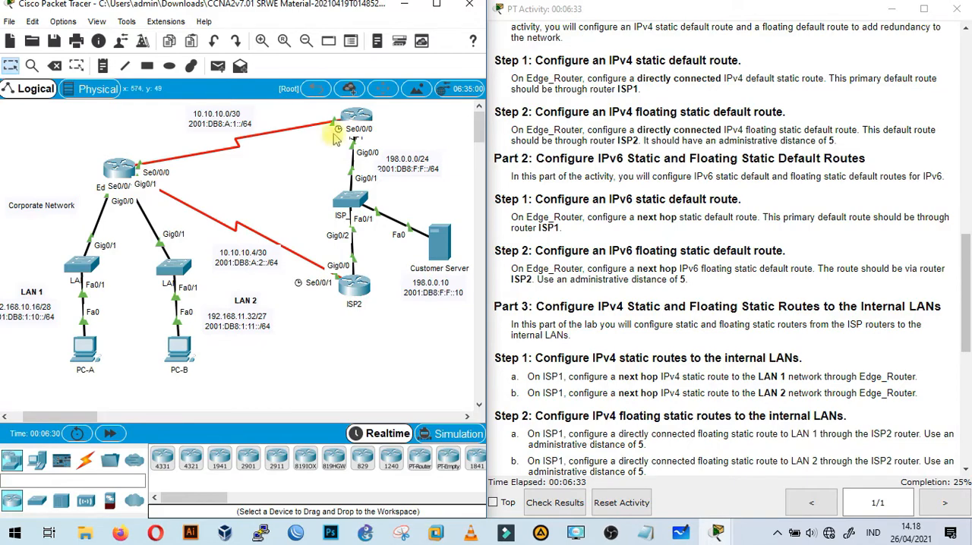
# Open the ISP1 router's CLI and compare the Part 3 Step 1 instructions with its link to Edge_Router in the topology.
pyautogui.click(357, 115)
pyautogui.moveTo(532, 76); pyautogui.dragTo(322, 76)
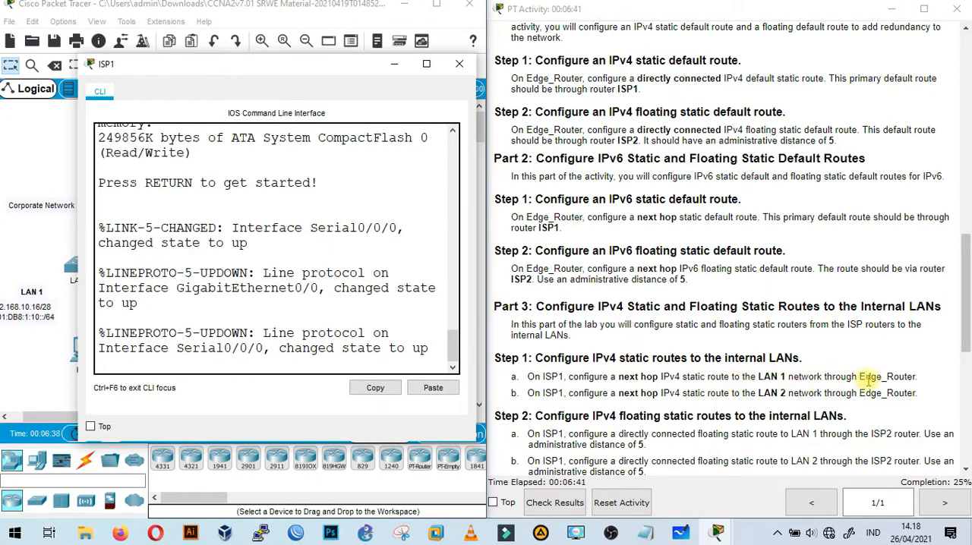
pyautogui.moveTo(297, 68); pyautogui.dragTo(241, 78)
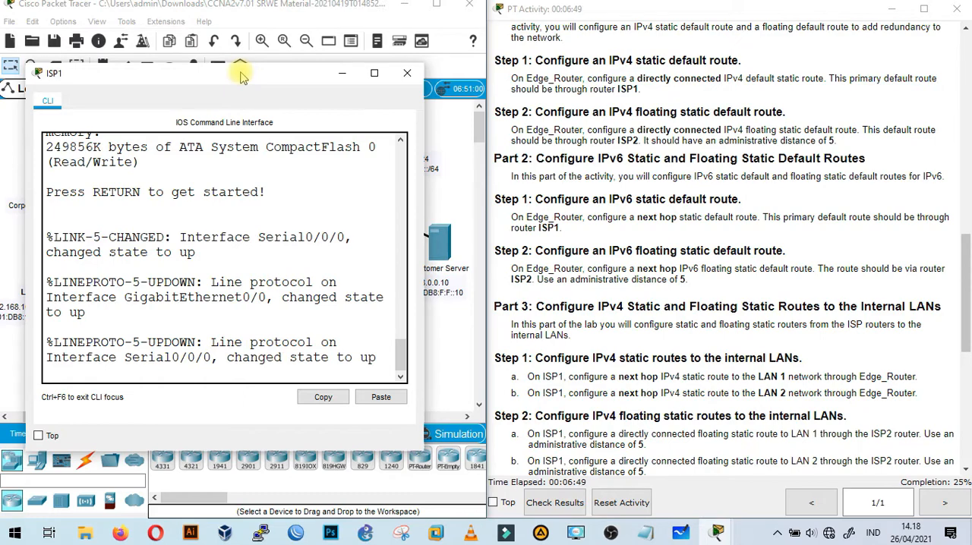
pyautogui.moveTo(242, 77); pyautogui.dragTo(626, 63)
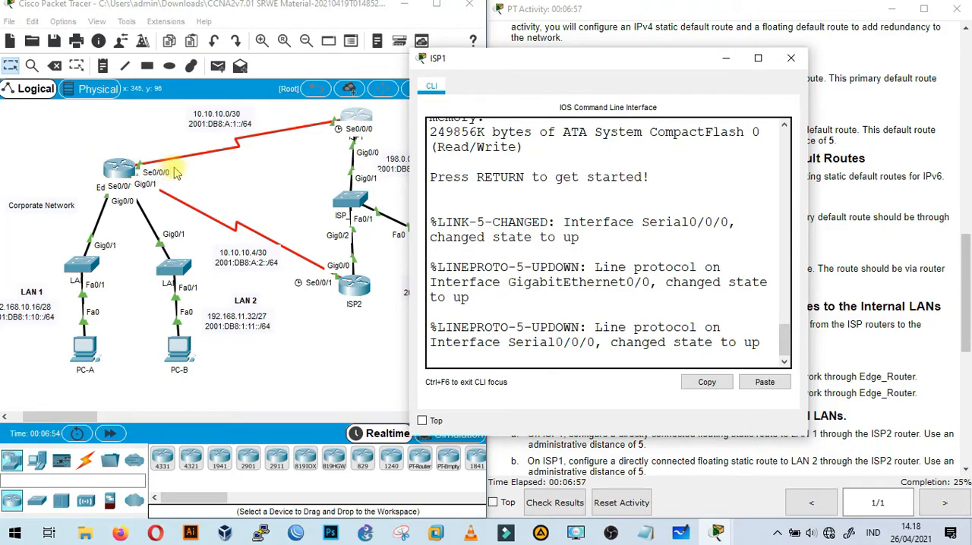
pyautogui.moveTo(655, 66); pyautogui.dragTo(319, 65)
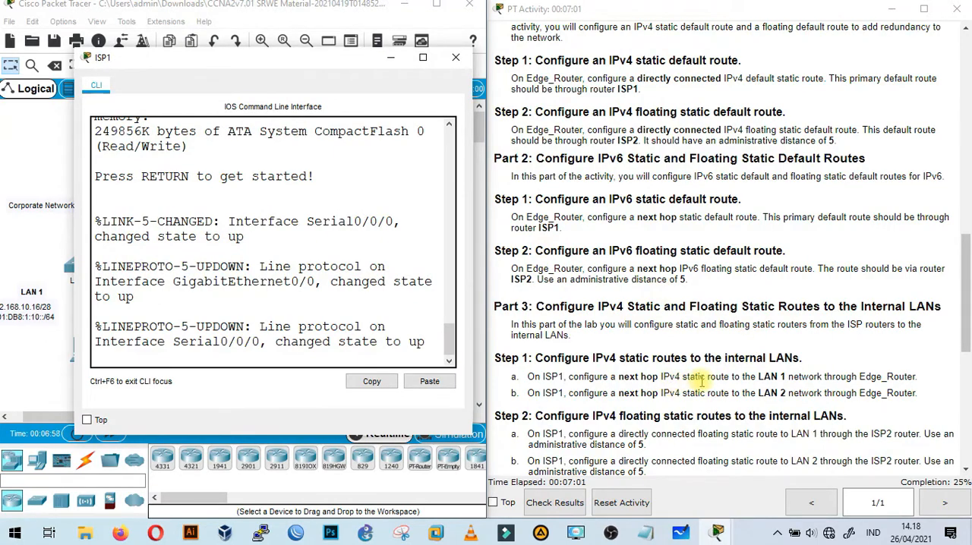
# Select Edge_Router's S0/0/0 address 10.10.10.2 in the addressing table as the next hop for ISP1's routes.
pyautogui.scroll(10, 688, 383)
pyautogui.scroll(5, 702, 384)
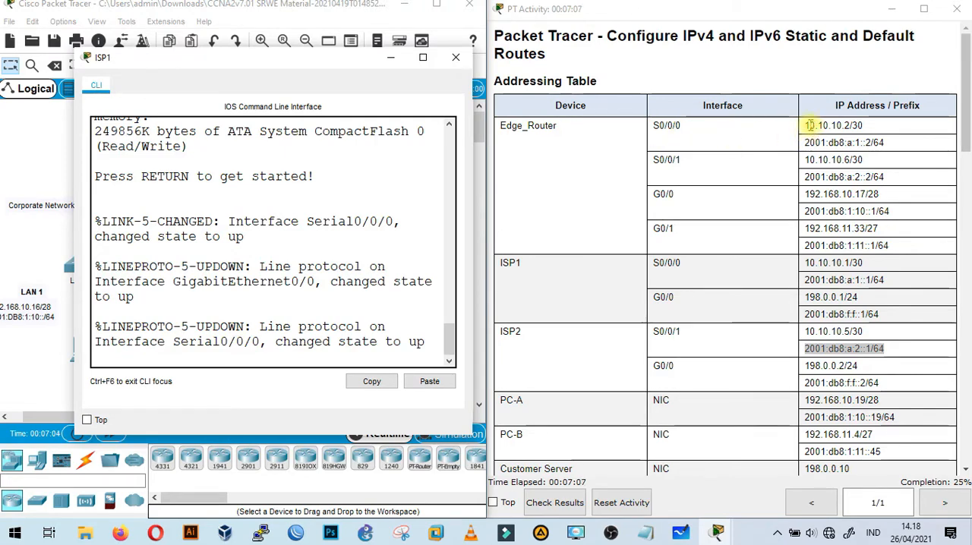
pyautogui.click(808, 125)
pyautogui.moveTo(807, 126); pyautogui.dragTo(852, 125)
pyautogui.hotkey('ctrl', 'c')
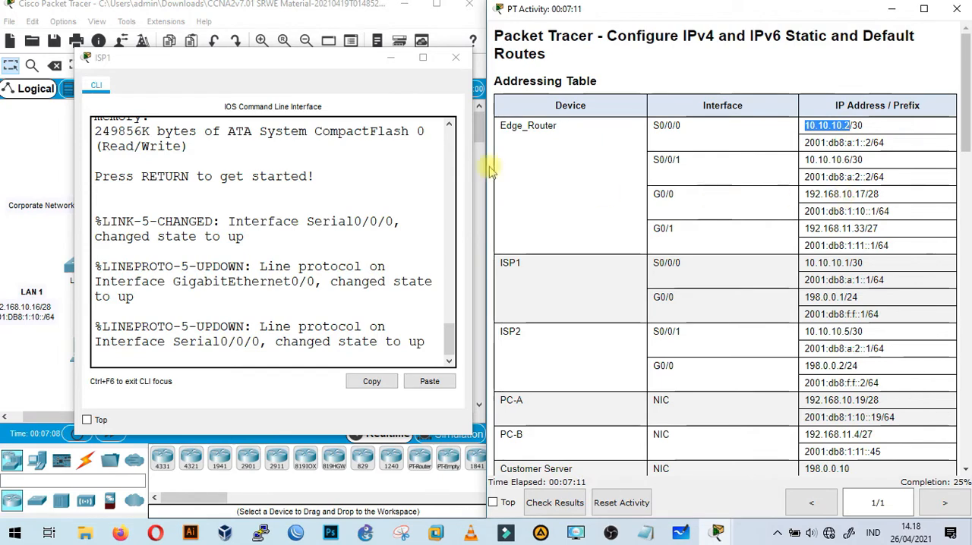
# Enter global configuration mode on ISP1 with en and conf ter.
pyautogui.moveTo(272, 65); pyautogui.dragTo(689, 65)
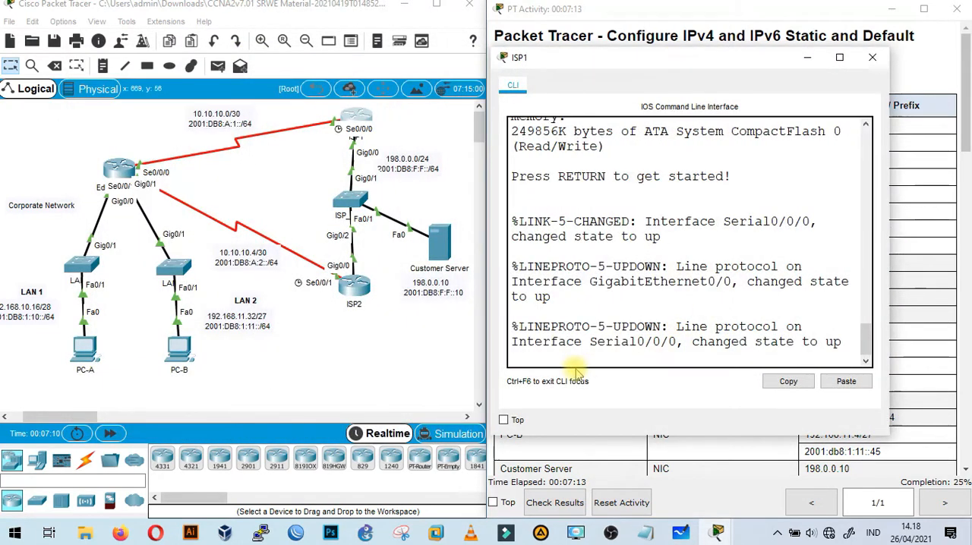
pyautogui.press('Return')
pyautogui.press('Return')
pyautogui.write('en')
pyautogui.press('Return')
pyautogui.write('conf ter')
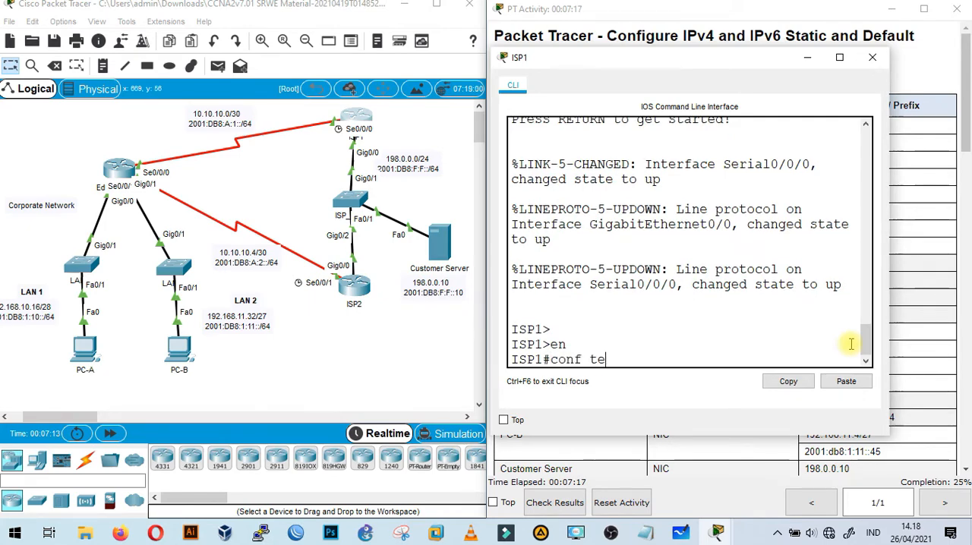
pyautogui.press('Return')
# On ISP1, add the next hop static route to LAN 1: ip route 192.168.10.16 255.255.255.240 10.10.10.2.
pyautogui.moveTo(751, 59); pyautogui.dragTo(317, 65)
pyautogui.scroll(-10, 825, 253)
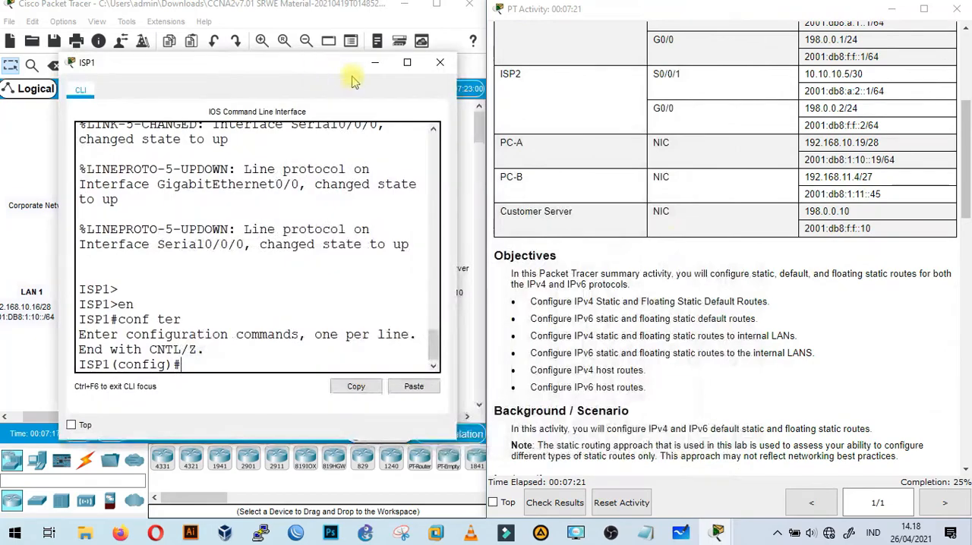
pyautogui.scroll(-10, 678, 251)
pyautogui.scroll(-5, 678, 251)
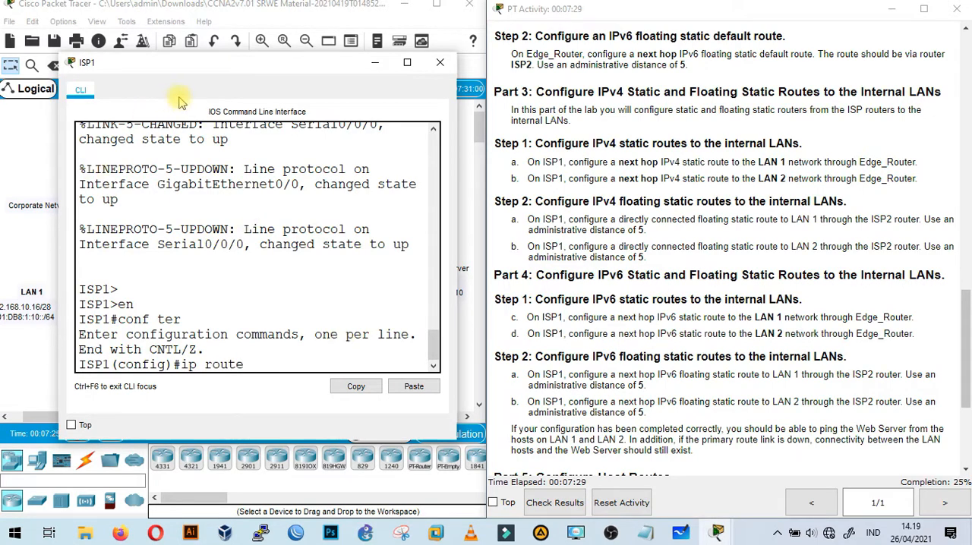
pyautogui.moveTo(245, 70); pyautogui.dragTo(552, 77)
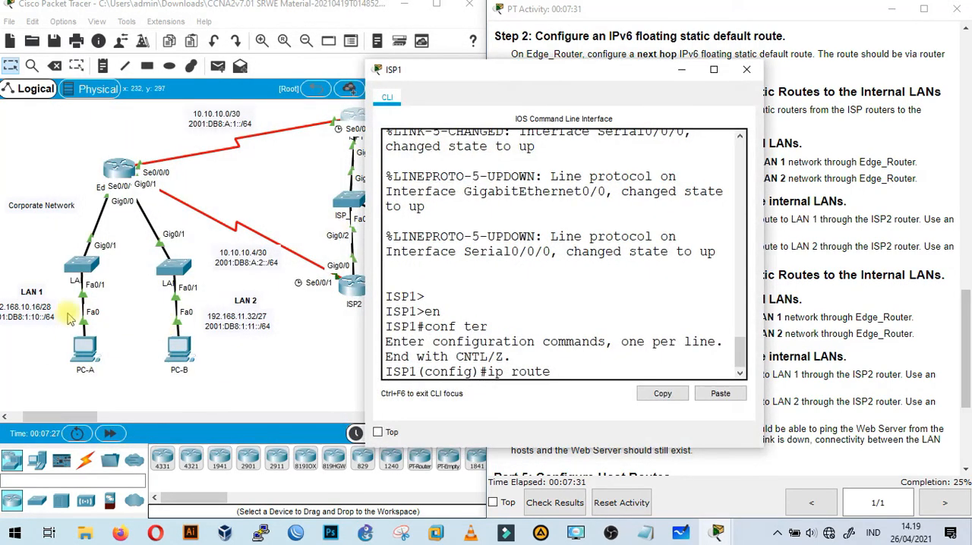
pyautogui.moveTo(89, 417); pyautogui.dragTo(91, 419)
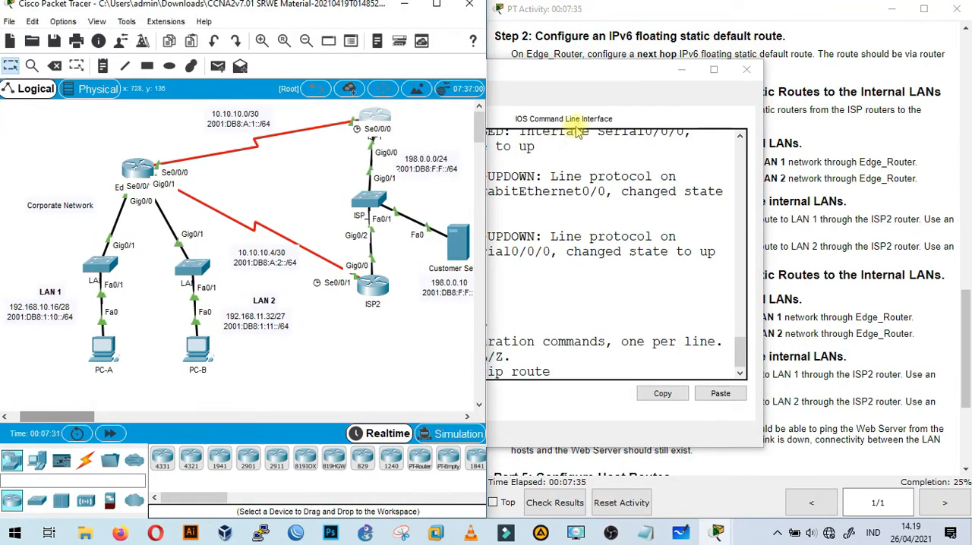
pyautogui.click(605, 75)
pyautogui.write('168.10.16 255')
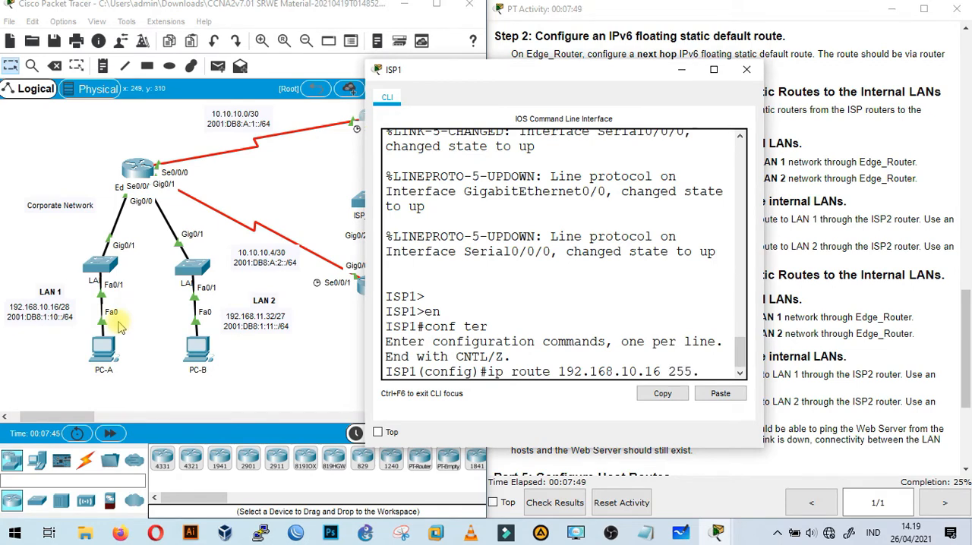
pyautogui.write('.255.240')
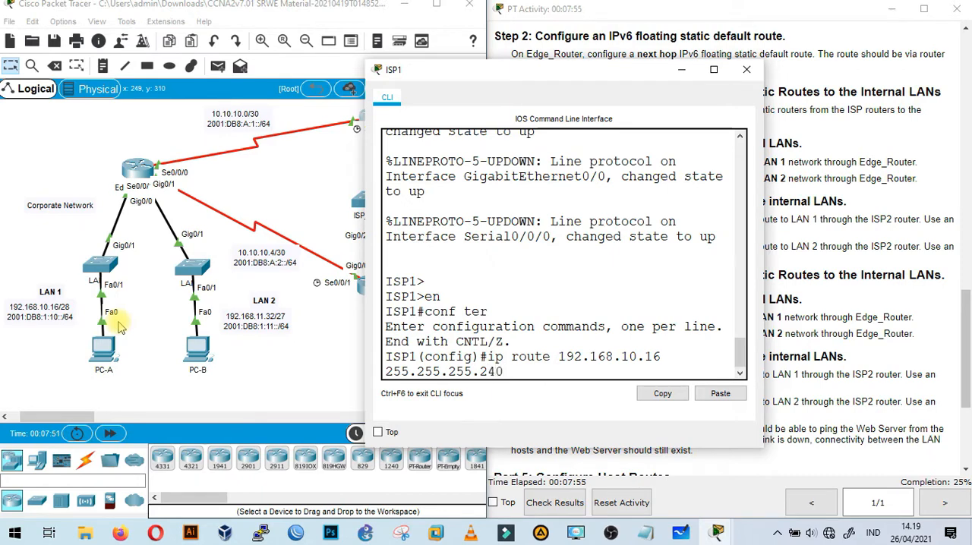
pyautogui.click(721, 393)
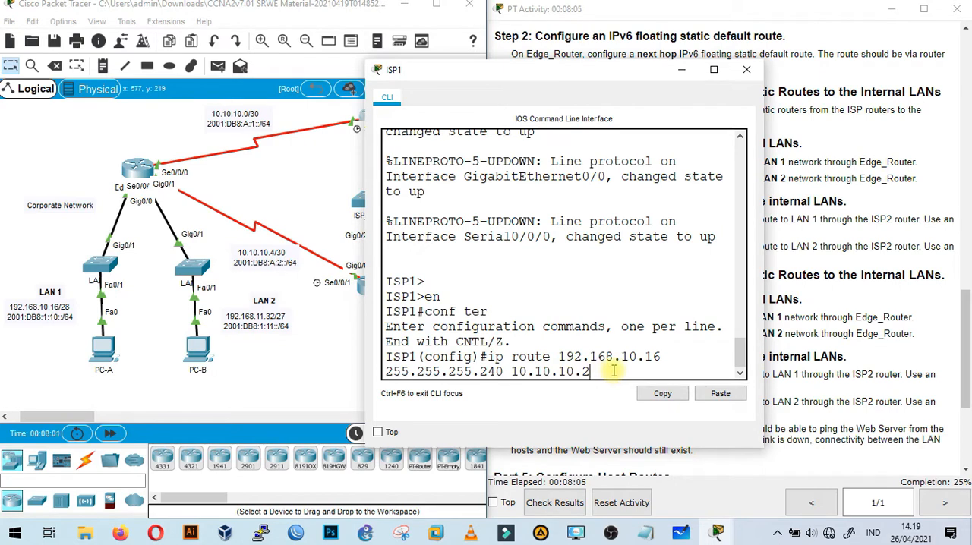
pyautogui.press('Return')
# On ISP1, add the next hop static route to LAN 2: ip route 192.168.11.32 255.255.255.224 10.10.10.2.
pyautogui.moveTo(620, 82); pyautogui.dragTo(345, 77)
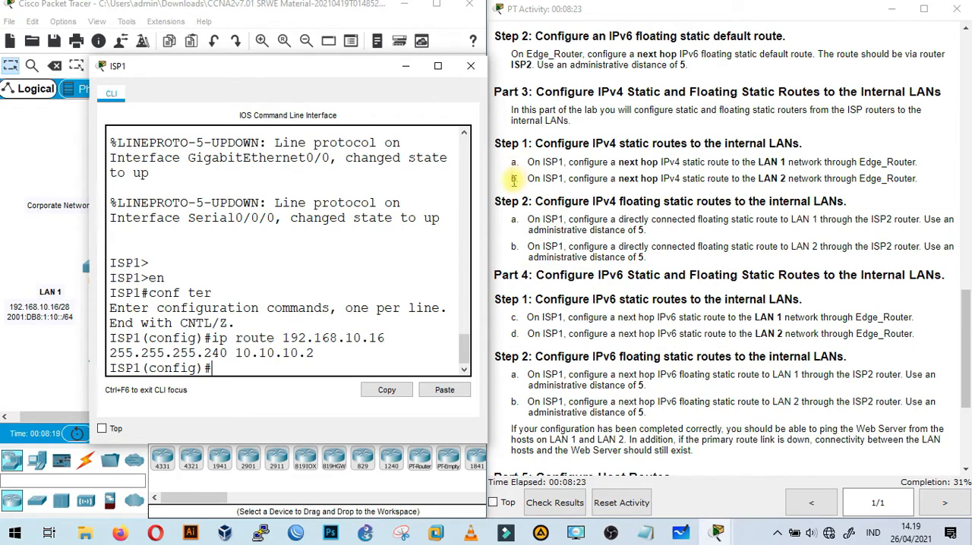
pyautogui.moveTo(286, 67); pyautogui.dragTo(481, 69)
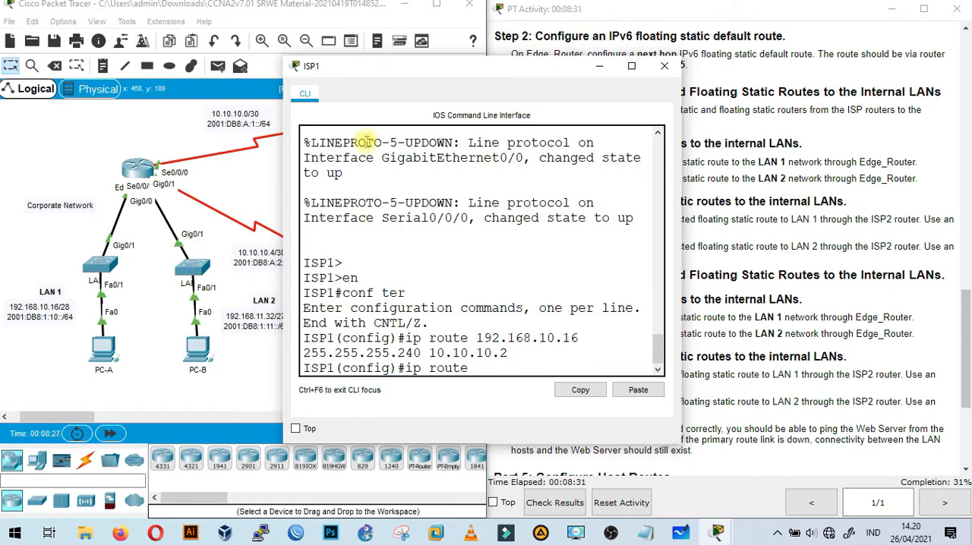
pyautogui.moveTo(458, 74); pyautogui.dragTo(562, 73)
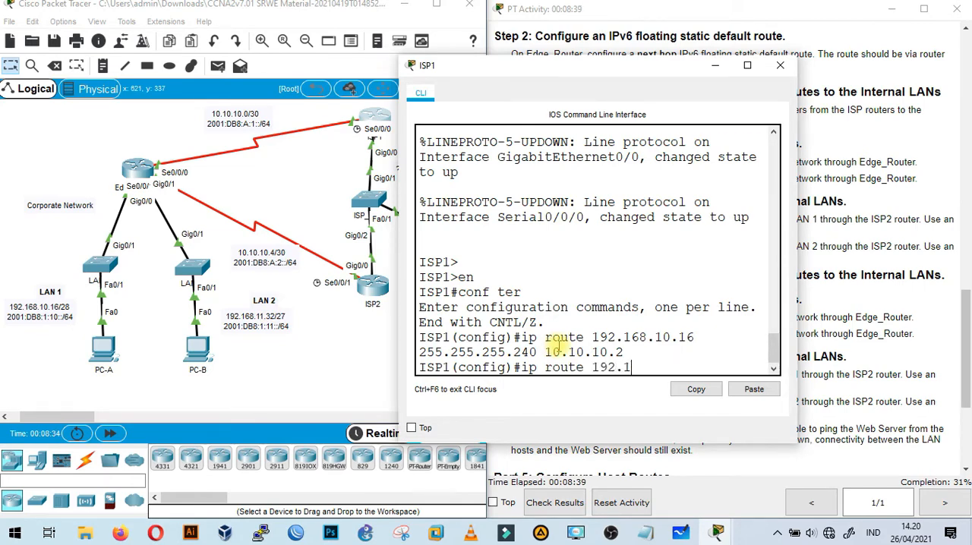
pyautogui.write('1.32 255.255.')
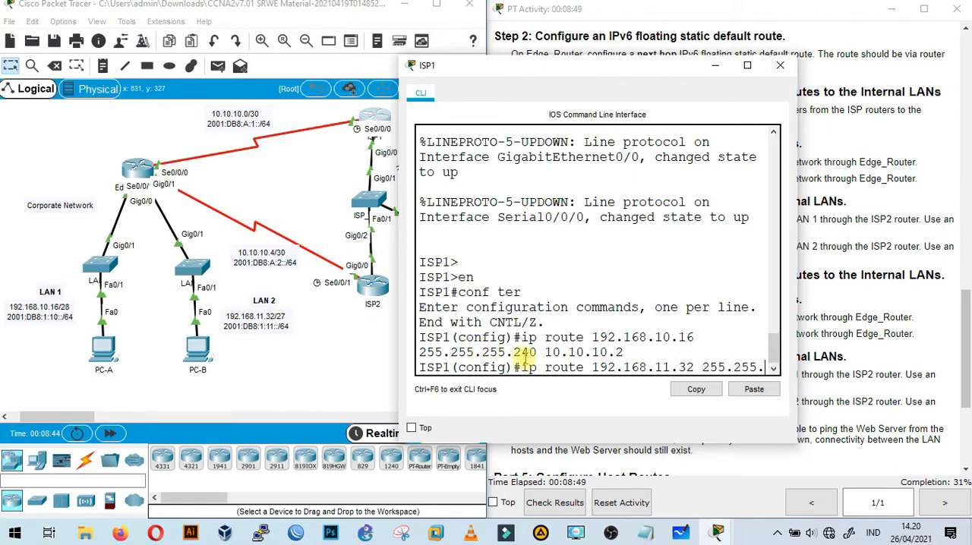
pyautogui.write('224')
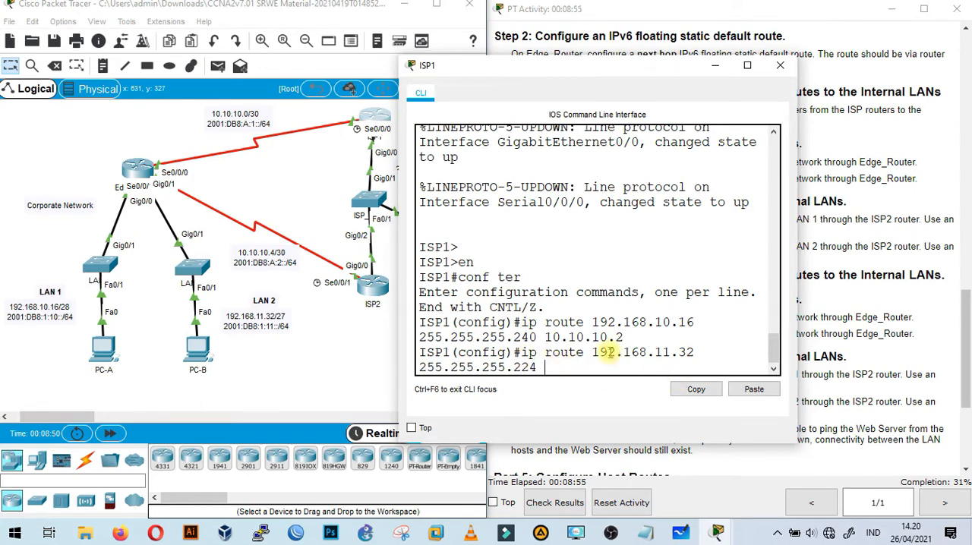
pyautogui.click(754, 389)
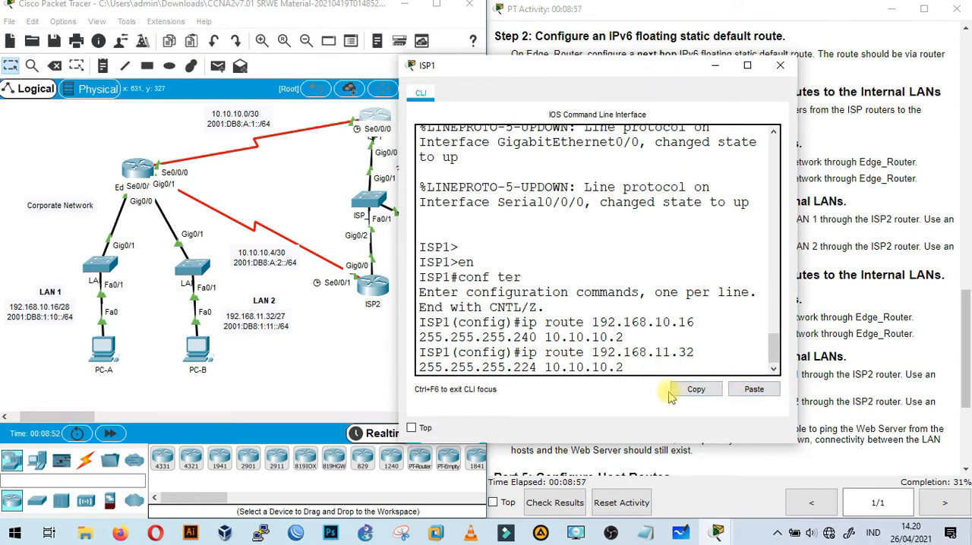
pyautogui.press('Return')
# Check ISP1's link toward ISP2 and add the LAN 1 floating static route on ISP1: ip route 192.168.10.16 255.255.255.240 g0/0 5.
pyautogui.moveTo(645, 76); pyautogui.dragTo(305, 76)
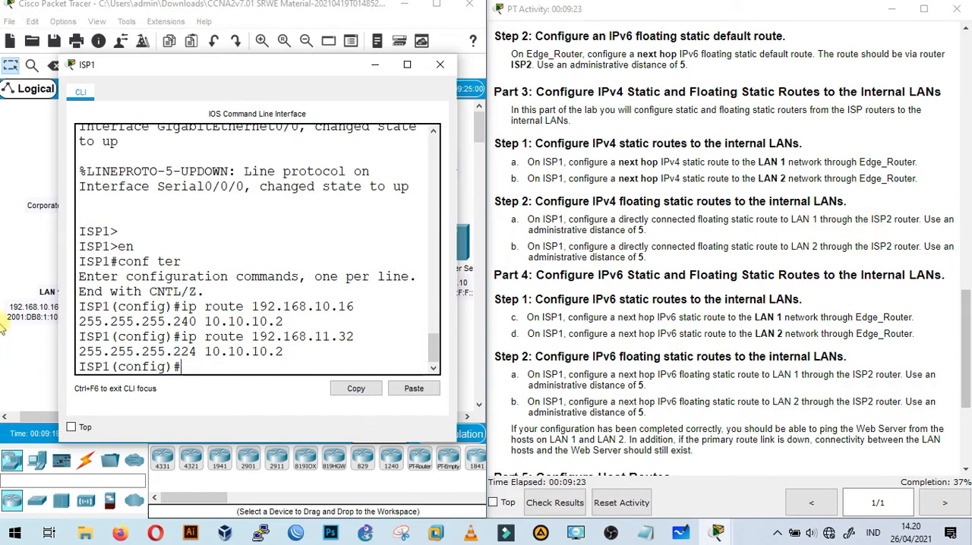
pyautogui.moveTo(250, 76); pyautogui.dragTo(238, 355)
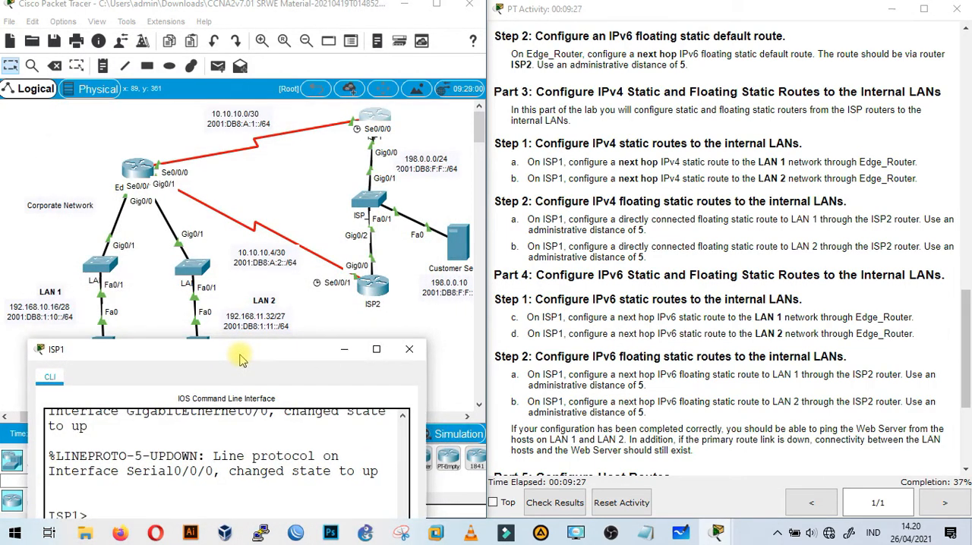
pyautogui.click(337, 354)
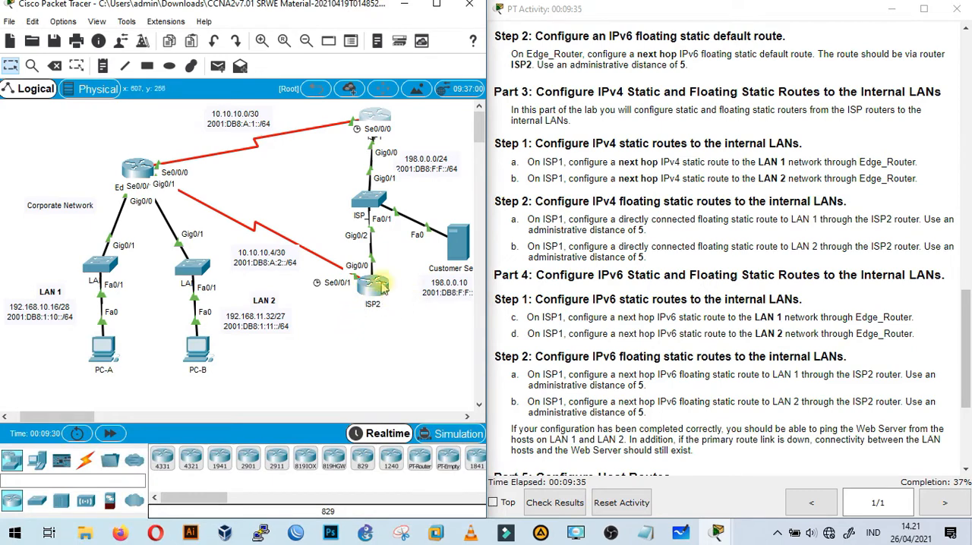
pyautogui.moveTo(379, 289)
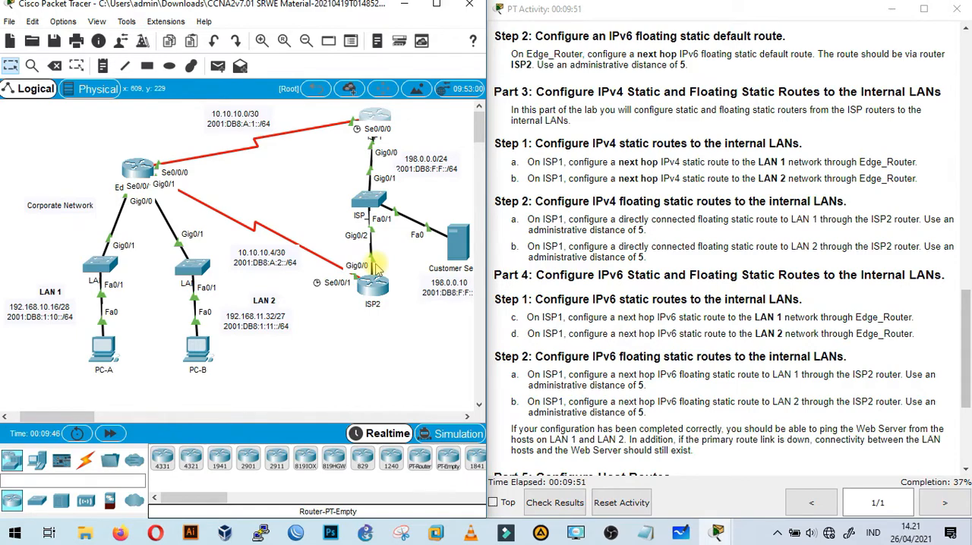
pyautogui.click(373, 122)
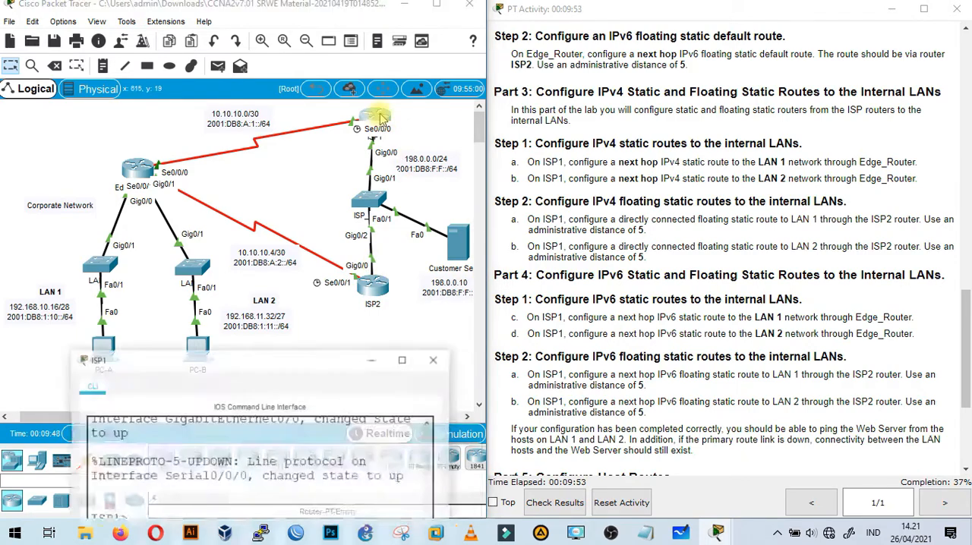
pyautogui.moveTo(298, 350); pyautogui.dragTo(301, 96)
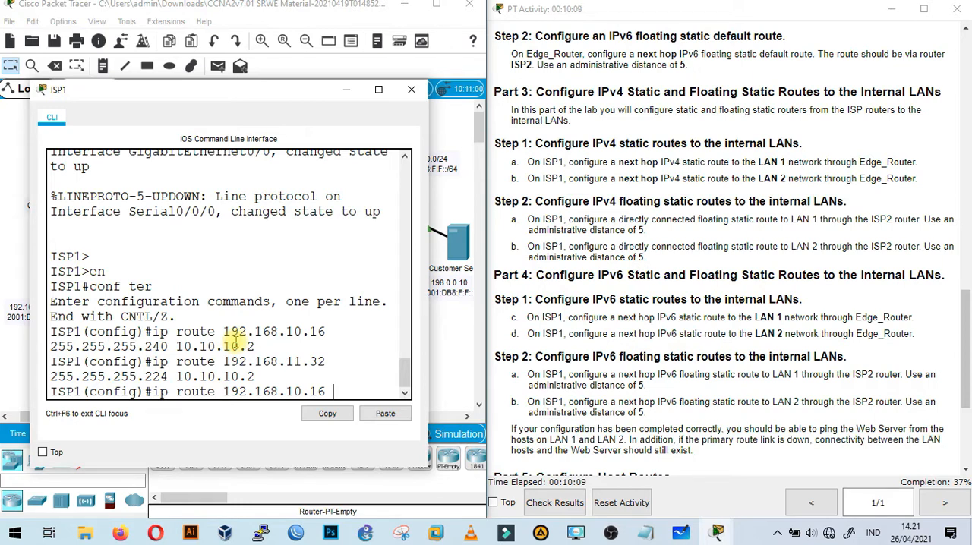
pyautogui.write('55.255.255.240 g0/0')
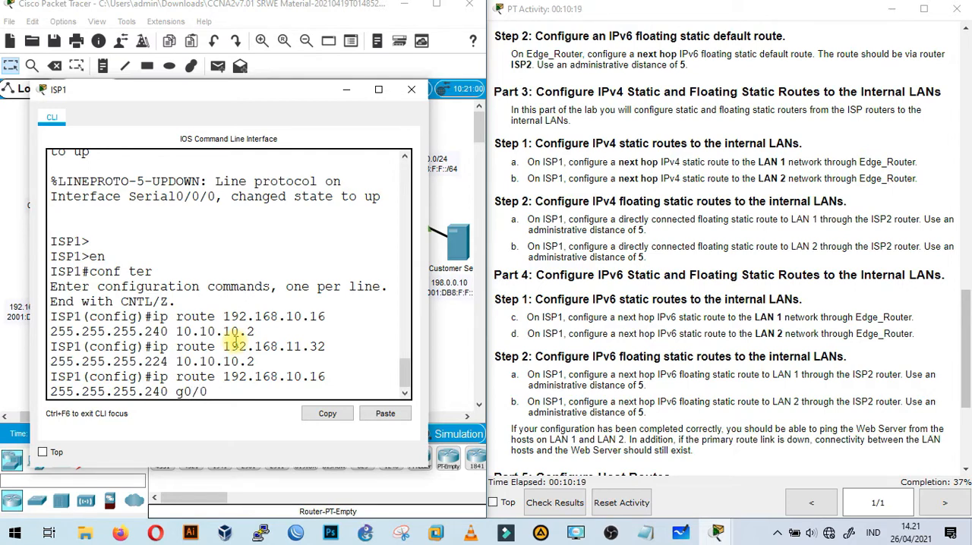
pyautogui.click(638, 230)
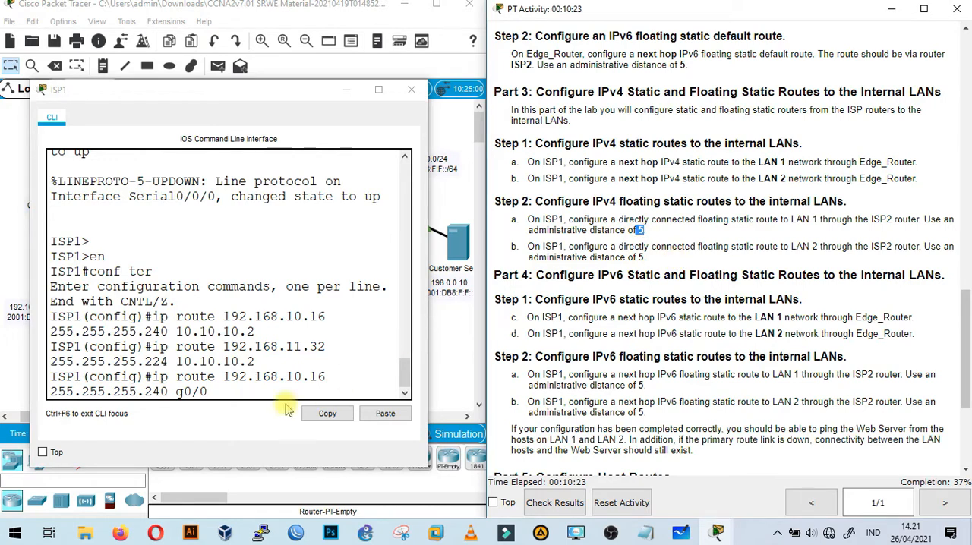
pyautogui.click(238, 388)
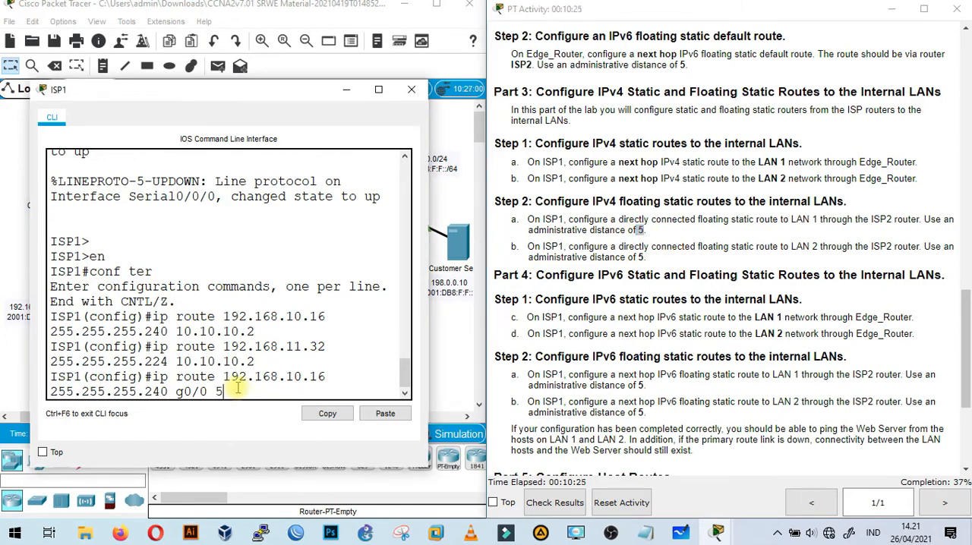
pyautogui.write('5')
pyautogui.press('Return')
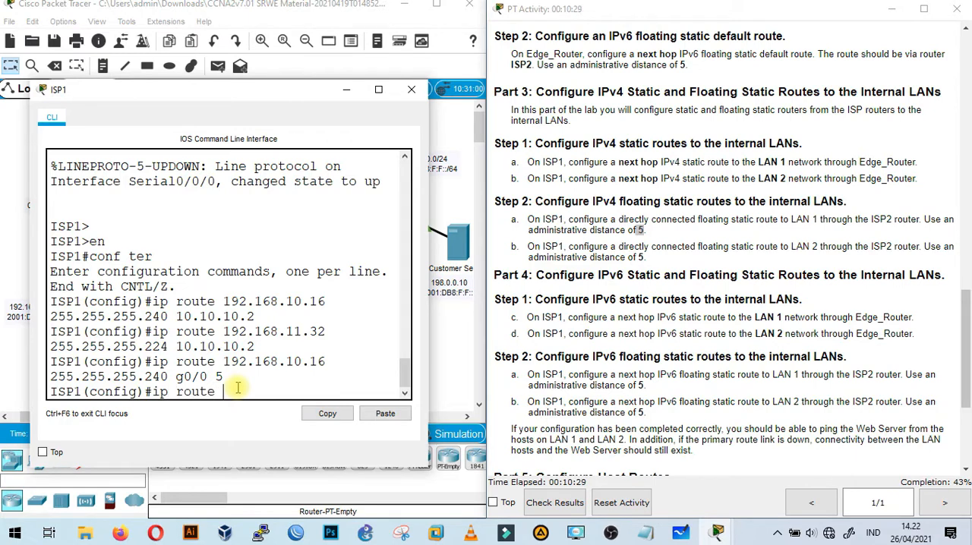
# On ISP1, add the directly connected floating static route to LAN 2: ip route 192.168.11.32 255.255.255.224 g0/0 5.
pyautogui.write('ip route 192.168.11.32')
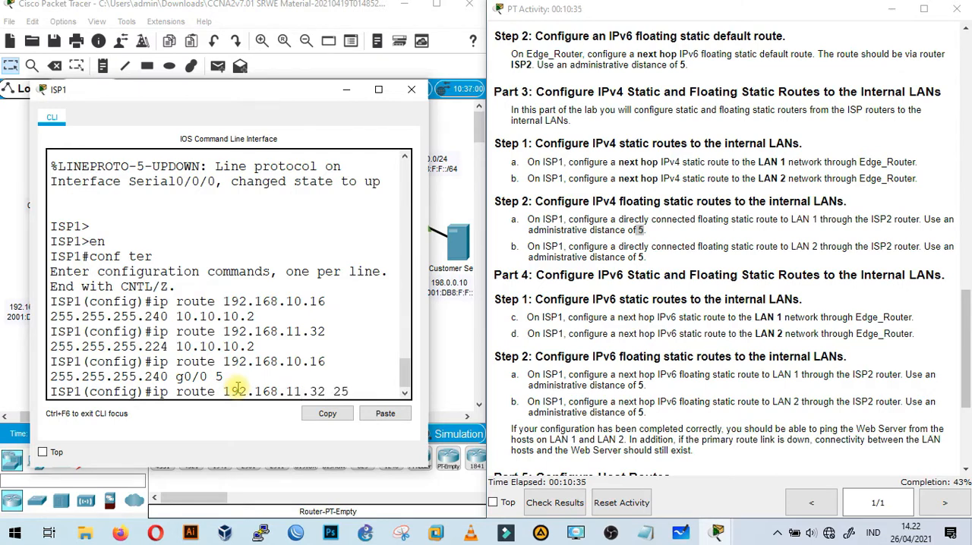
pyautogui.write('255.255.224 g0/0 5')
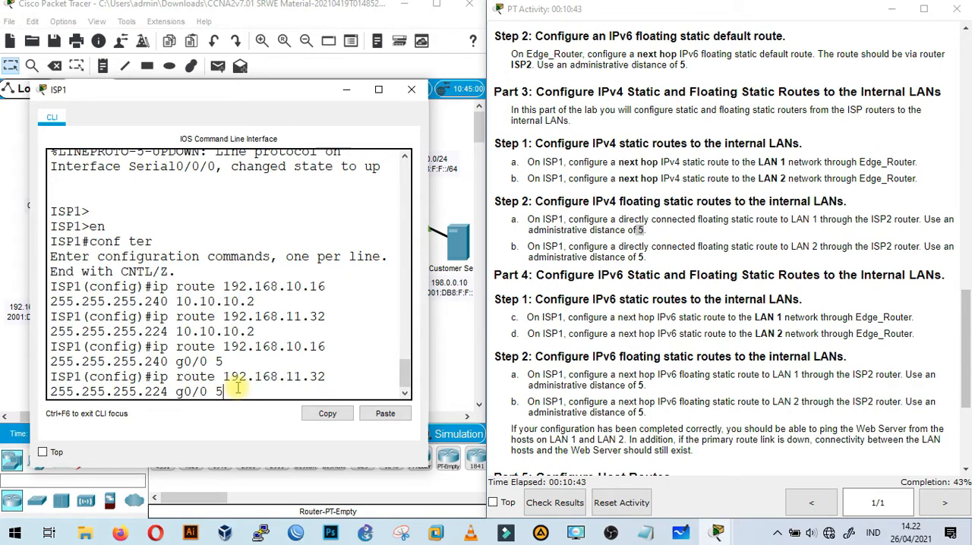
pyautogui.press('Return')
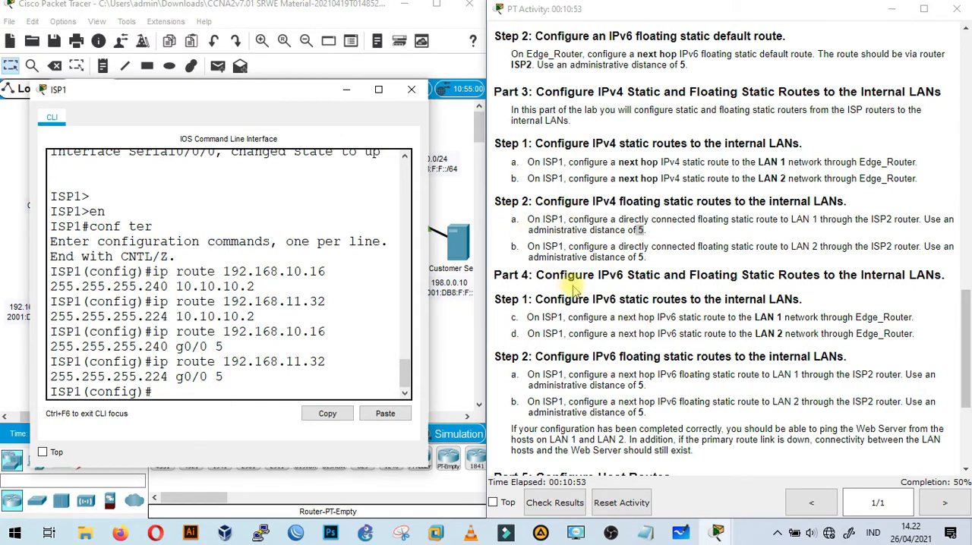
# Read the Part 4 instructions and select Edge_Router's S0/0/0 IPv6 address 2001:db8:a:1::2 in the addressing table as the next hop.
pyautogui.scroll(-5, 575, 287)
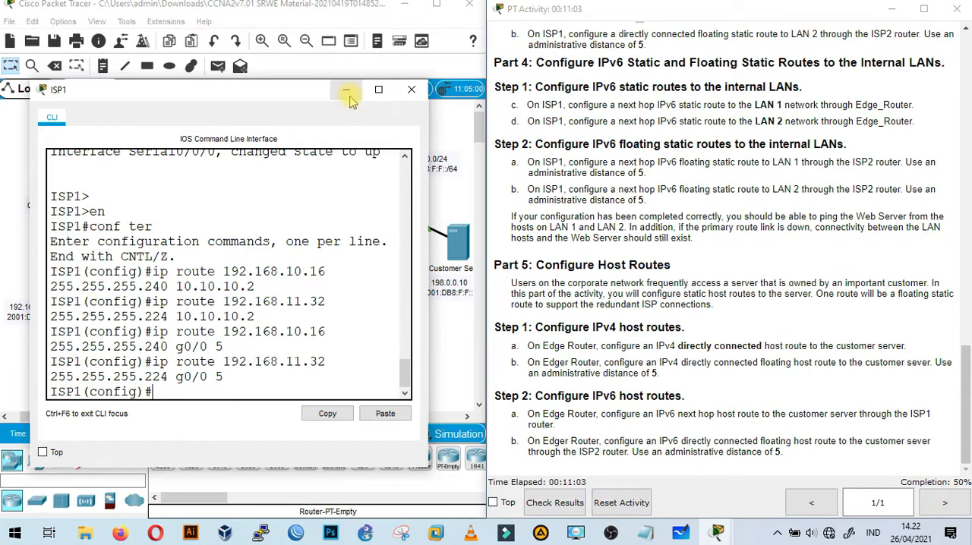
pyautogui.scroll(-1, 248, 364)
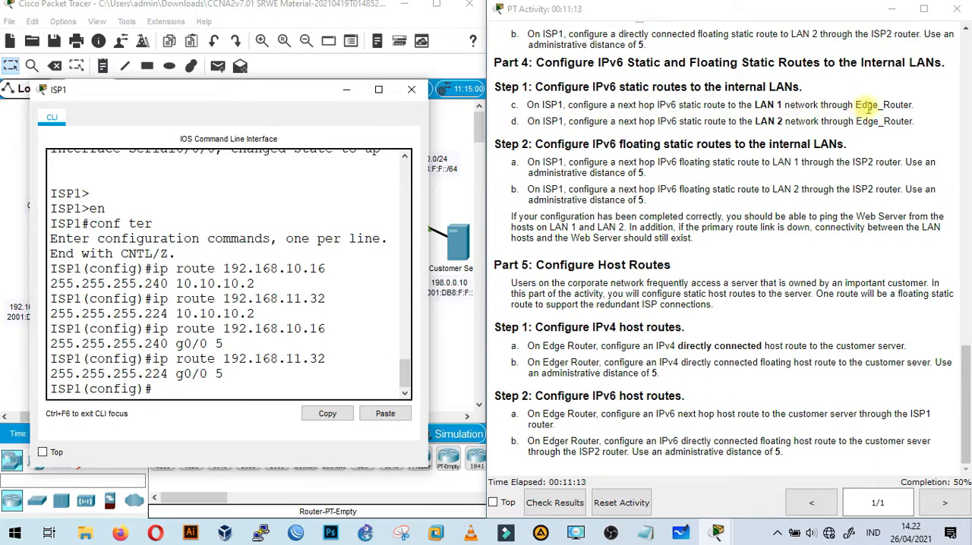
pyautogui.moveTo(251, 90); pyautogui.dragTo(727, 162)
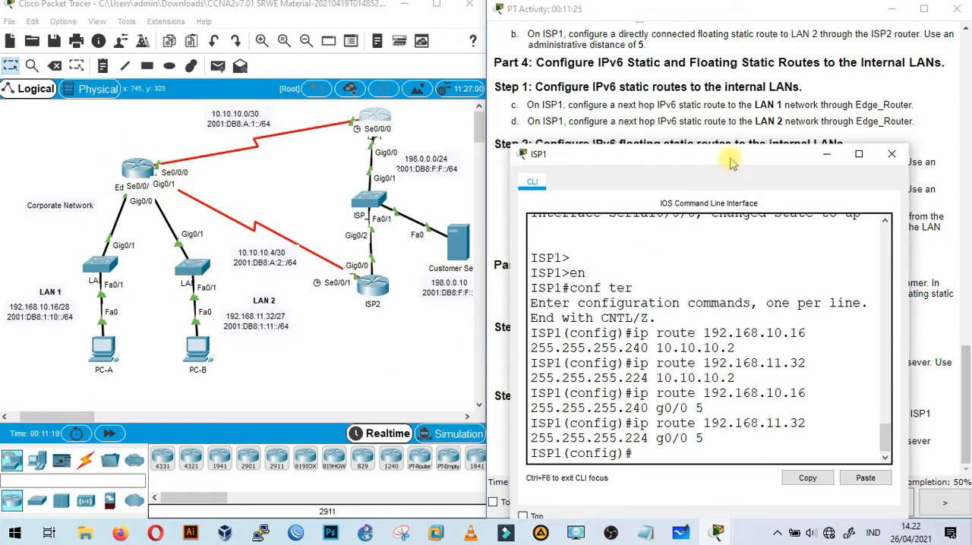
pyautogui.click(827, 155)
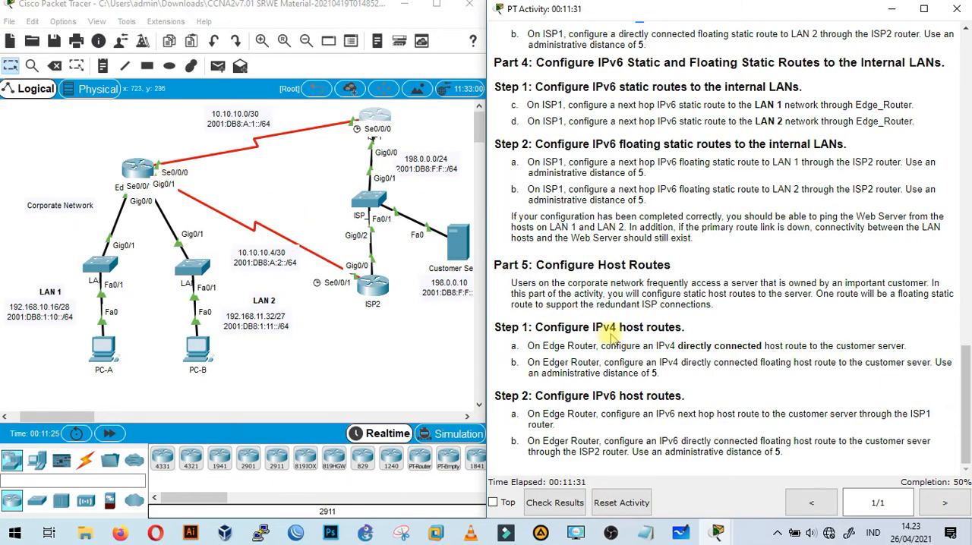
pyautogui.scroll(2, 748, 357)
pyautogui.scroll(20, 748, 357)
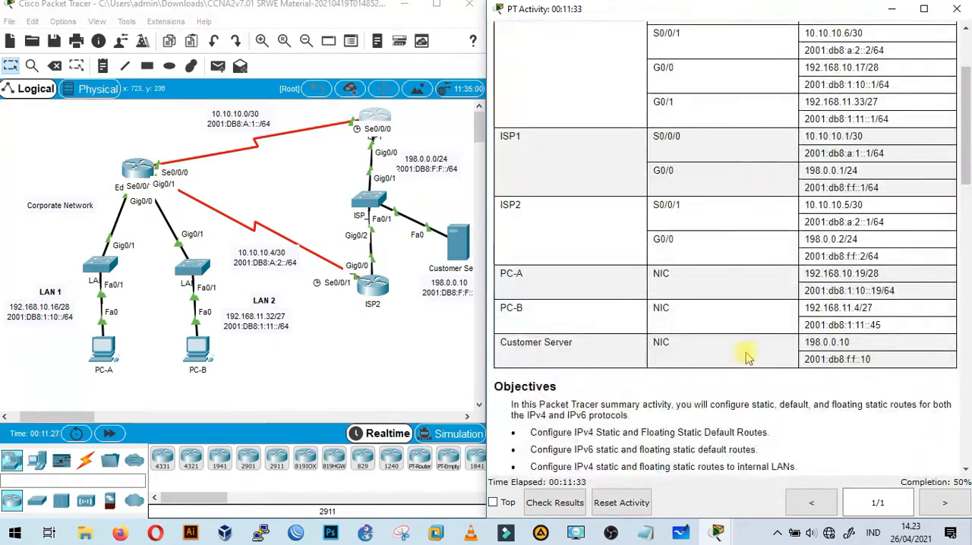
pyautogui.scroll(1, 748, 357)
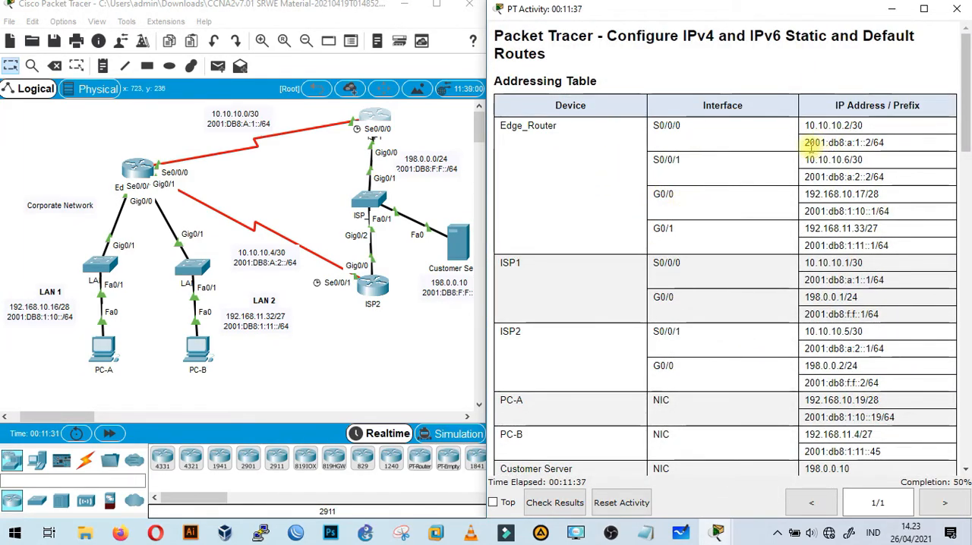
pyautogui.moveTo(805, 142); pyautogui.dragTo(870, 153)
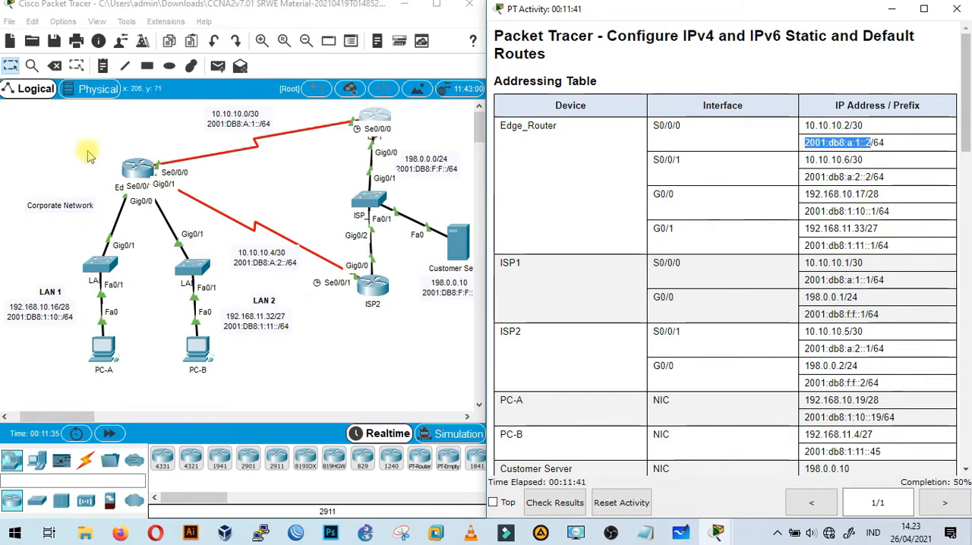
# Switch from Edge_Router's command line to ISP1's and place it clear of the topology labels.
pyautogui.click(145, 171)
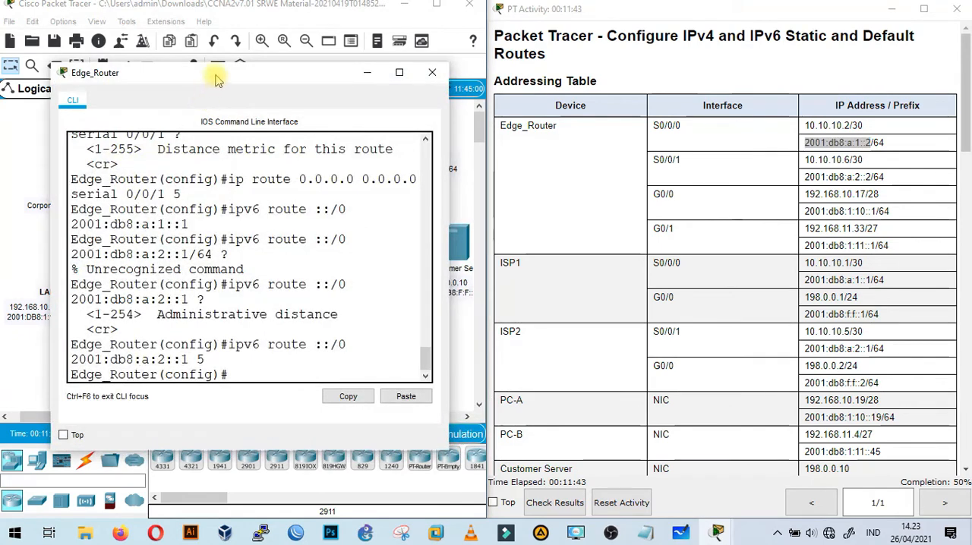
pyautogui.moveTo(299, 72); pyautogui.dragTo(611, 76)
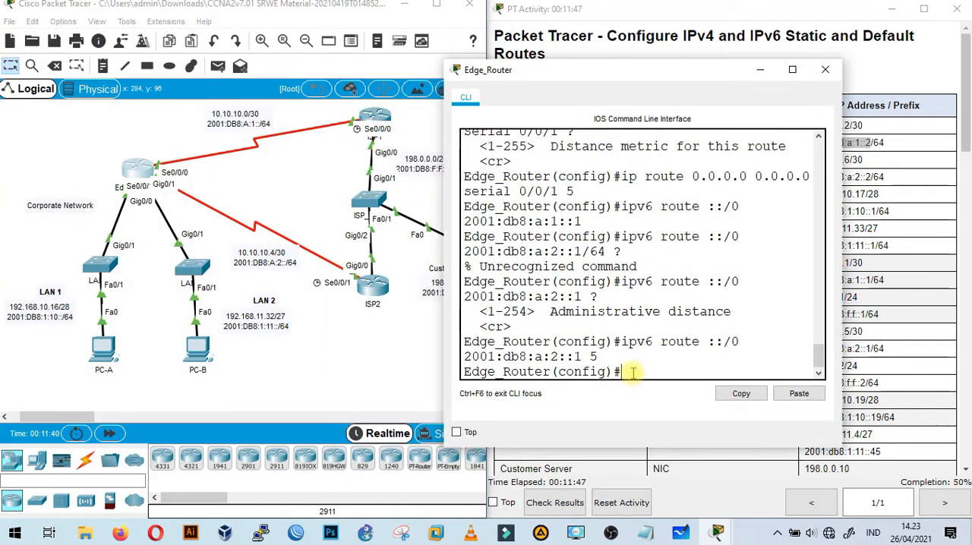
pyautogui.click(374, 118)
pyautogui.moveTo(651, 157); pyautogui.dragTo(584, 96)
pyautogui.click(714, 76)
pyautogui.click(825, 69)
pyautogui.moveTo(651, 101); pyautogui.dragTo(692, 66)
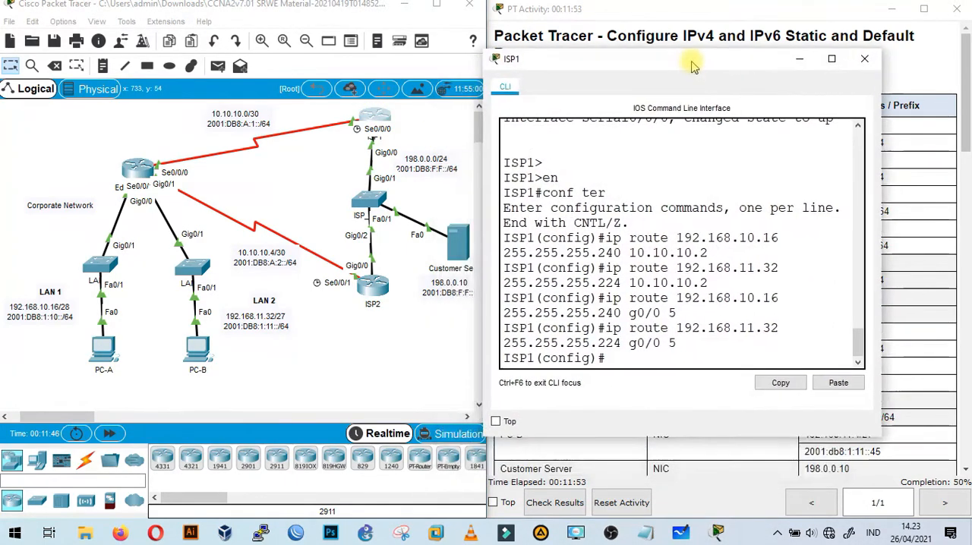
# On ISP1, add the next hop IPv6 static route to LAN 1: ipv6 route 2001:DB8:1:10::/64 2001:db8:a:1::2.
pyautogui.write('ip')
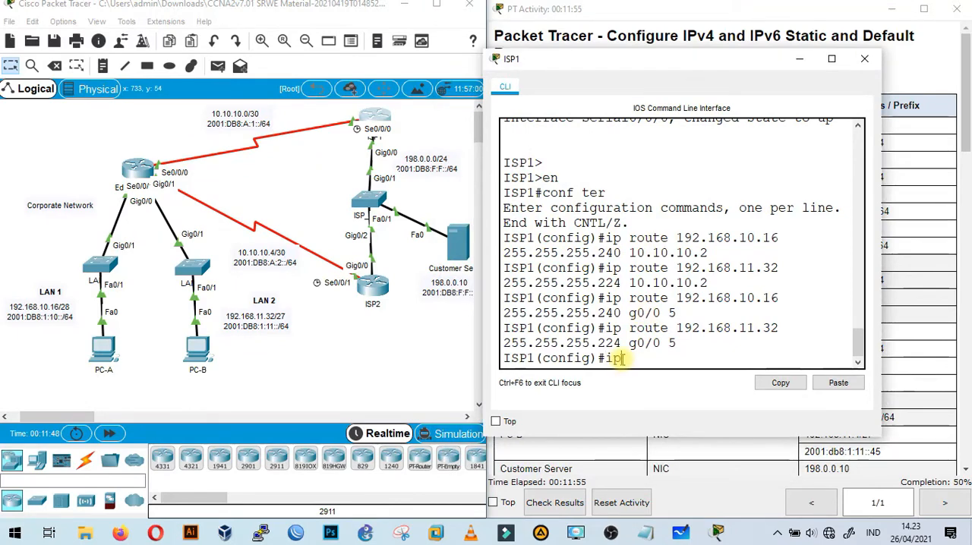
pyautogui.write('v6 fou')
pyautogui.press('BackSpace')
pyautogui.press('BackSpace')
pyautogui.press('BackSpace')
pyautogui.write('rou')
pyautogui.press('Tab')
pyautogui.write('te')
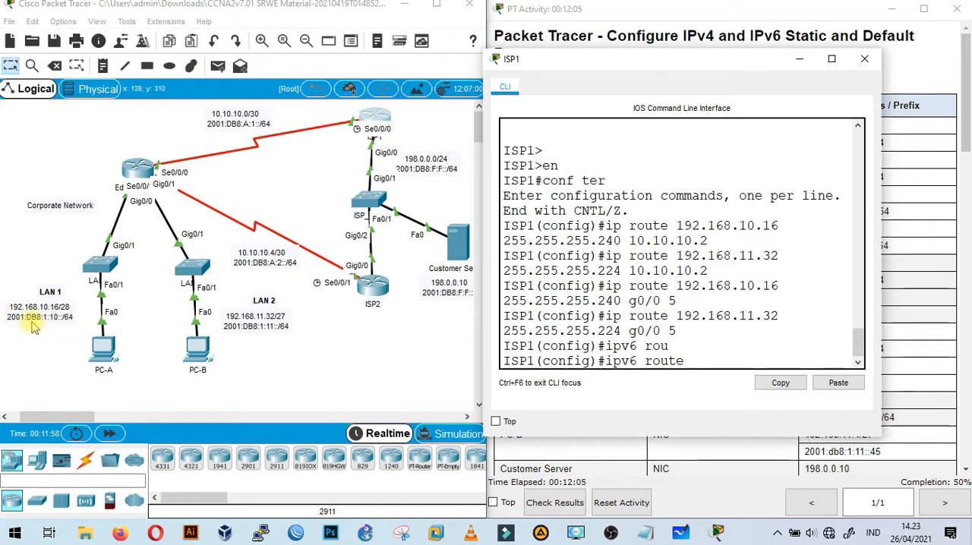
pyautogui.write('2001')
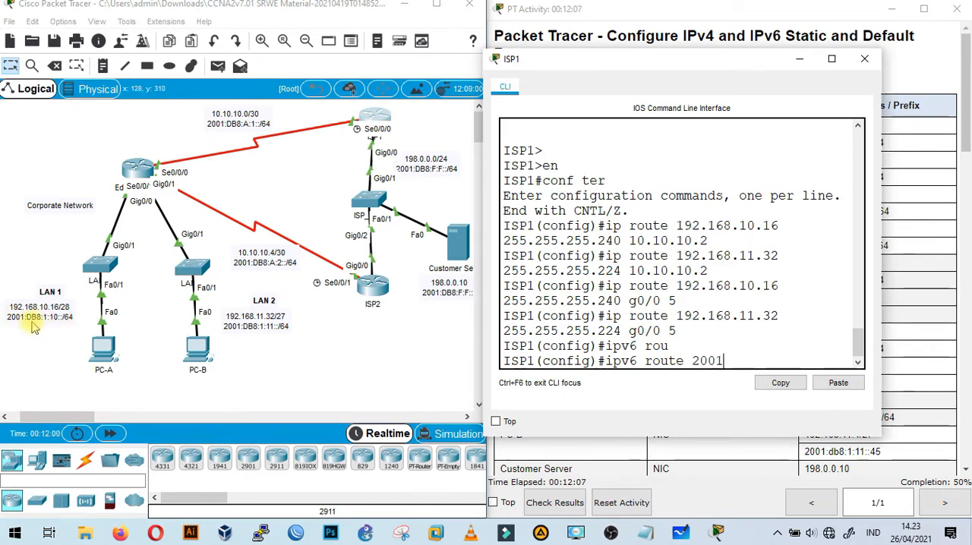
pyautogui.write(':DB')
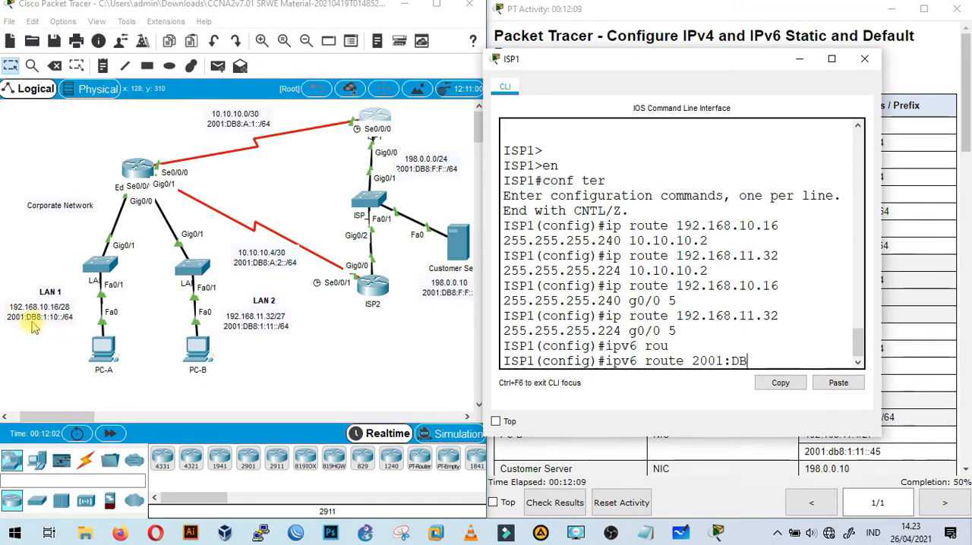
pyautogui.write('8:1:1')
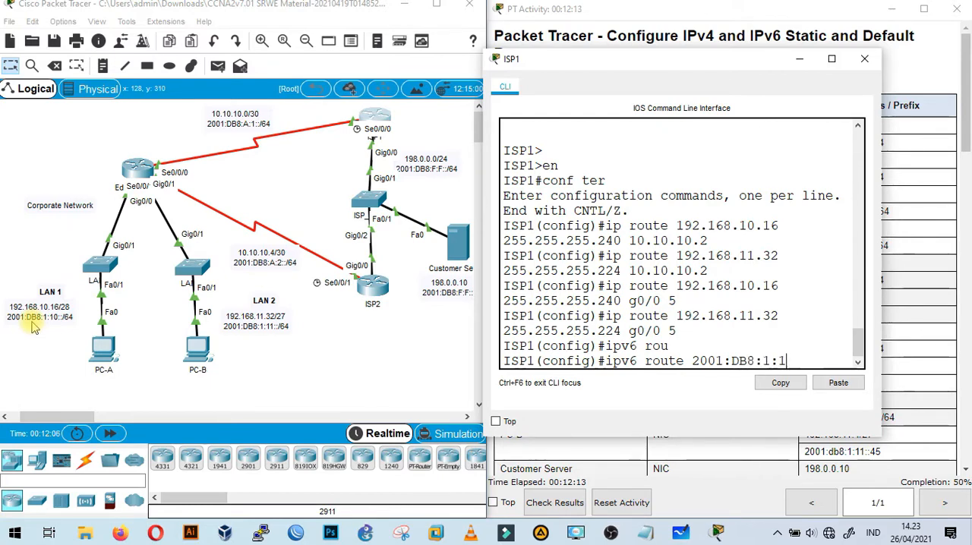
pyautogui.write('0::/64')
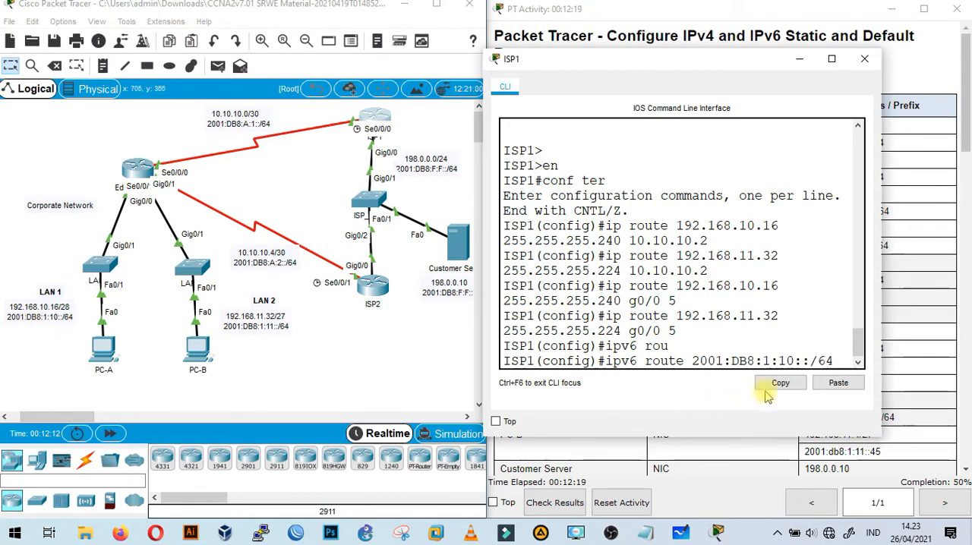
pyautogui.click(838, 383)
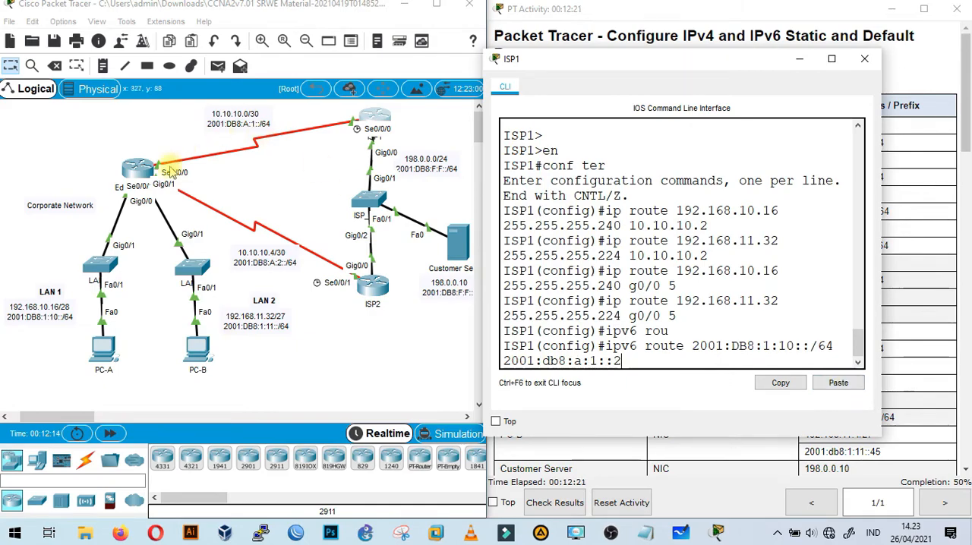
pyautogui.moveTo(746, 61); pyautogui.dragTo(333, 63)
pyautogui.scroll(-15, 762, 283)
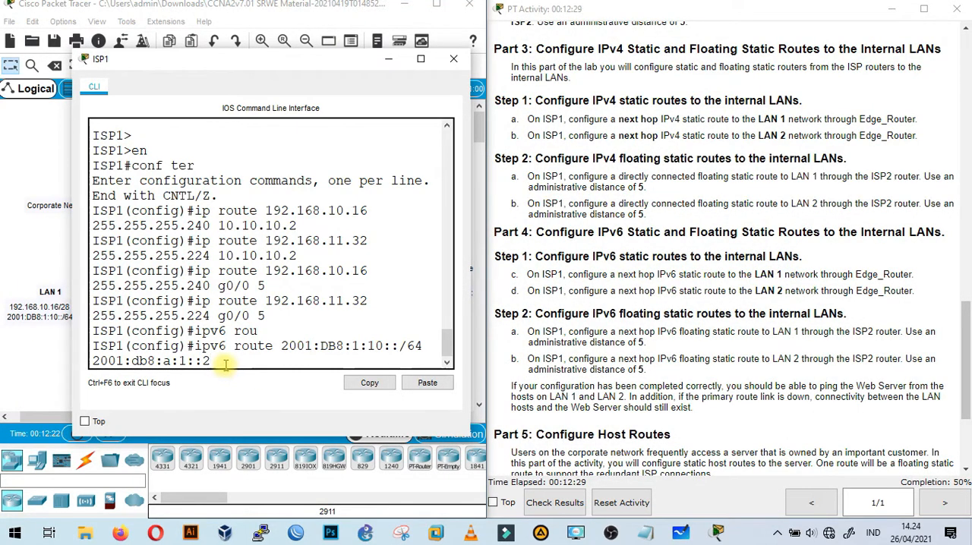
pyautogui.press('Return')
# On ISP1, add the next hop IPv6 static route to LAN 2: ipv6 route 2001:DB8:1:11::/64 2001:db8:a:1::2.
pyautogui.write('ip')
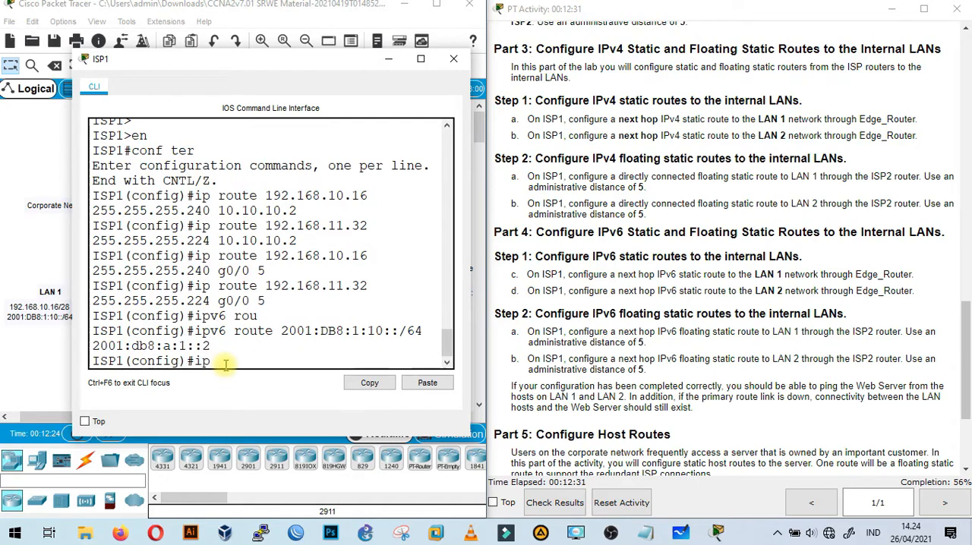
pyautogui.write('v6 route')
pyautogui.moveTo(305, 65); pyautogui.dragTo(627, 79)
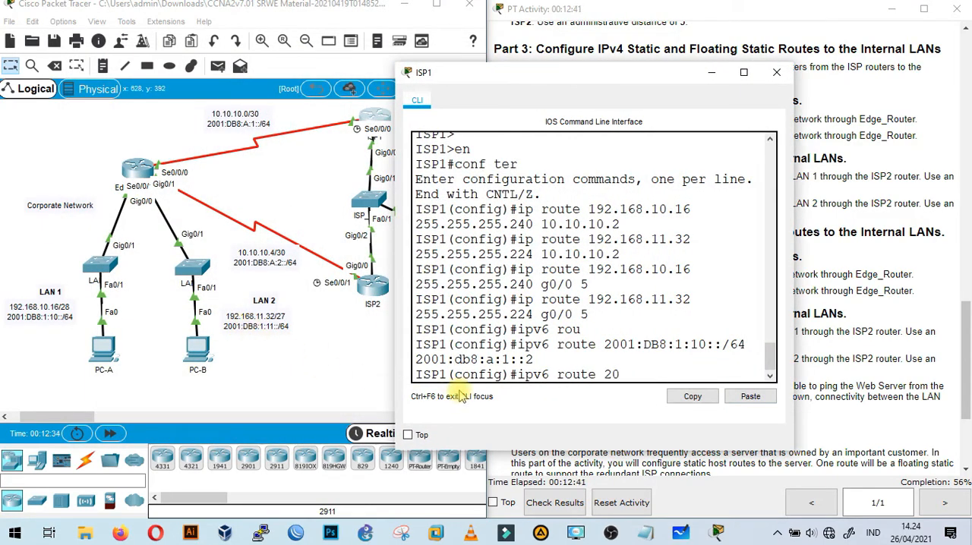
pyautogui.write('DB8:1:11::/64')
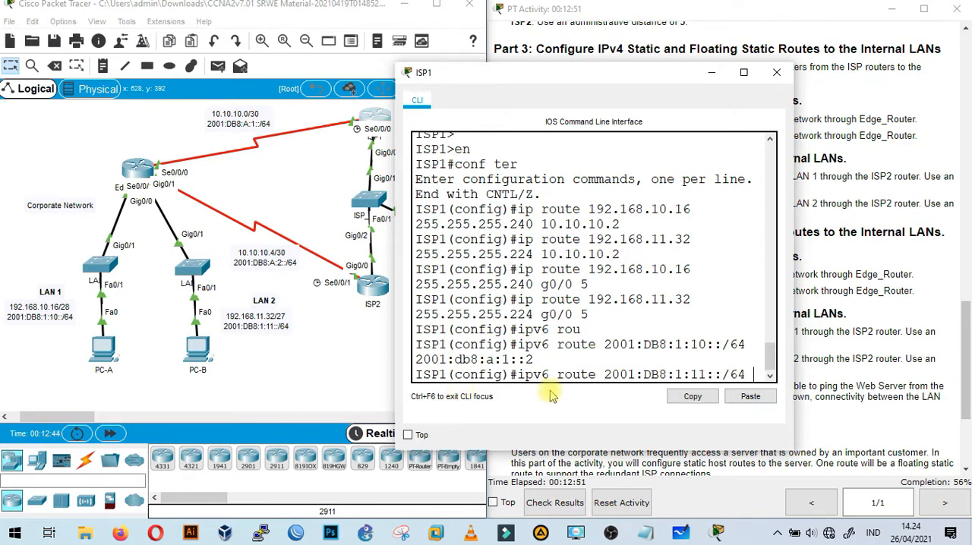
pyautogui.click(749, 396)
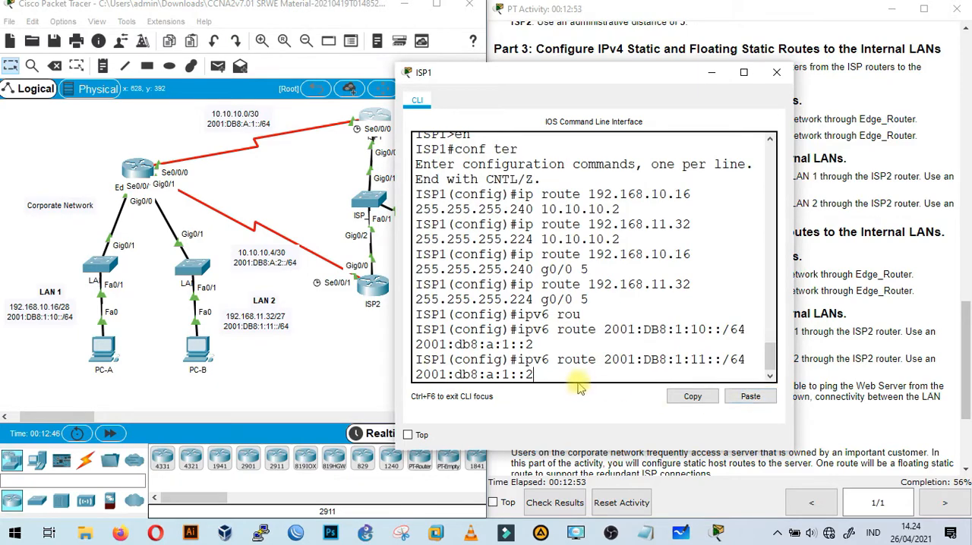
pyautogui.press('Return')
# Read the Part 4 Step 2 instructions and select ISP2's G0/0 IPv6 address 2001:db8:f:f::2 in the addressing table.
pyautogui.moveTo(640, 76); pyautogui.dragTo(287, 70)
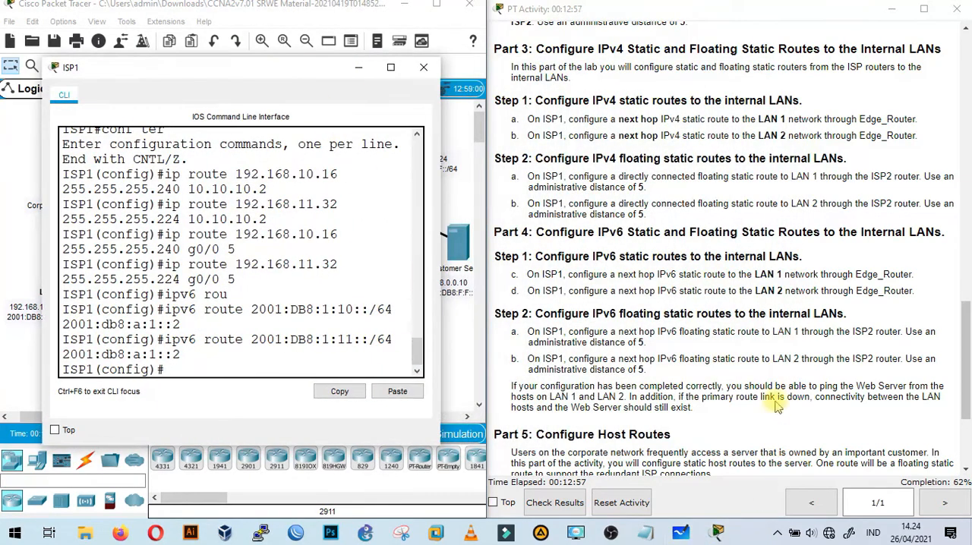
pyautogui.scroll(-1, 670, 301)
pyautogui.scroll(-1, 670, 301)
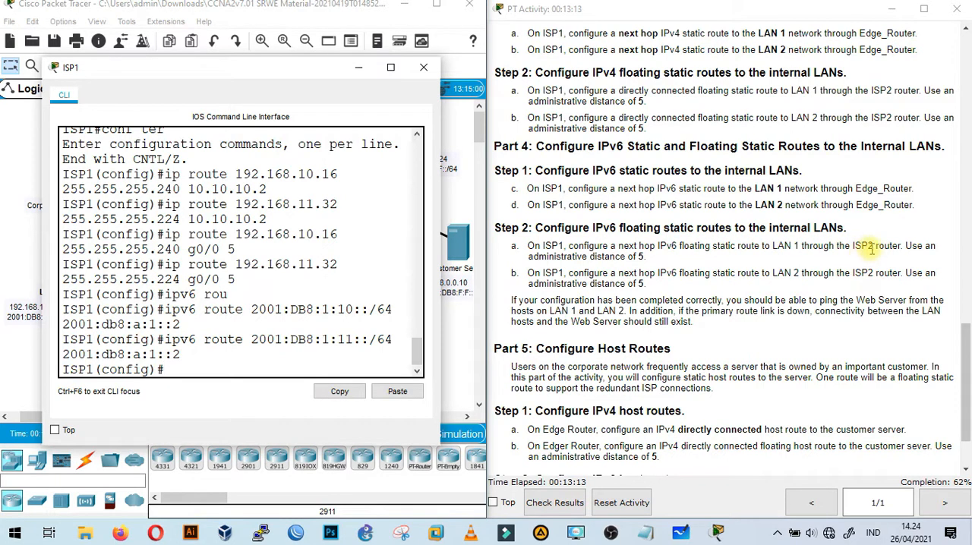
pyautogui.click(358, 69)
pyautogui.moveTo(354, 200)
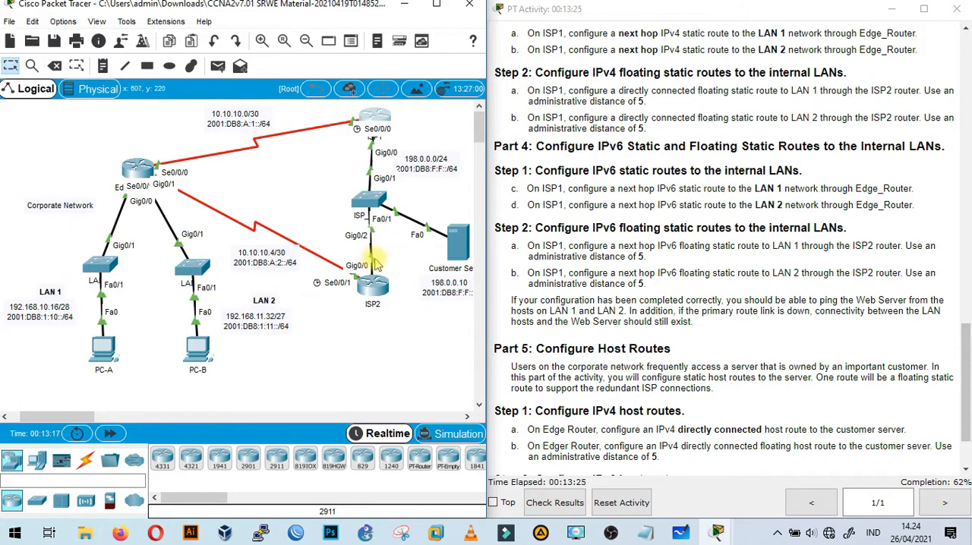
pyautogui.scroll(15, 654, 292)
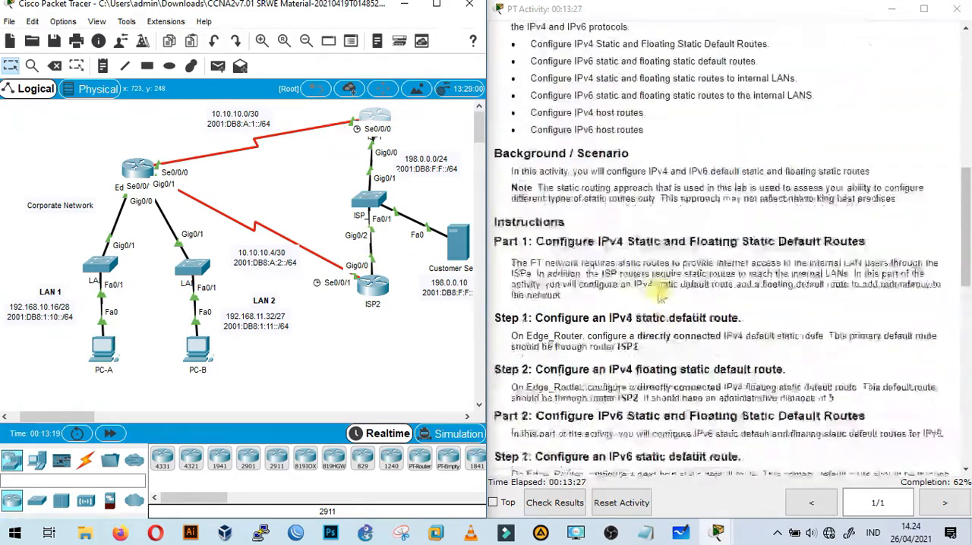
pyautogui.scroll(3, 658, 296)
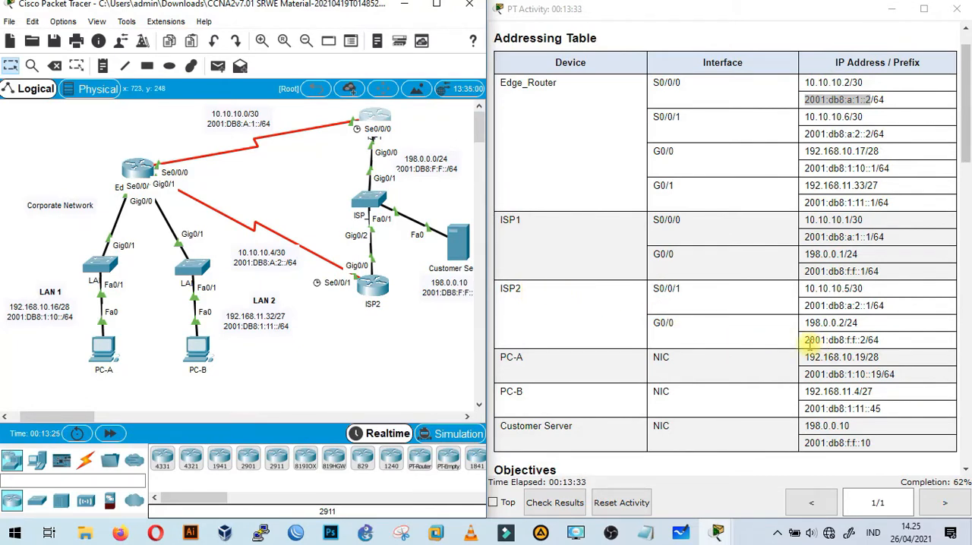
pyautogui.moveTo(806, 341); pyautogui.dragTo(865, 343)
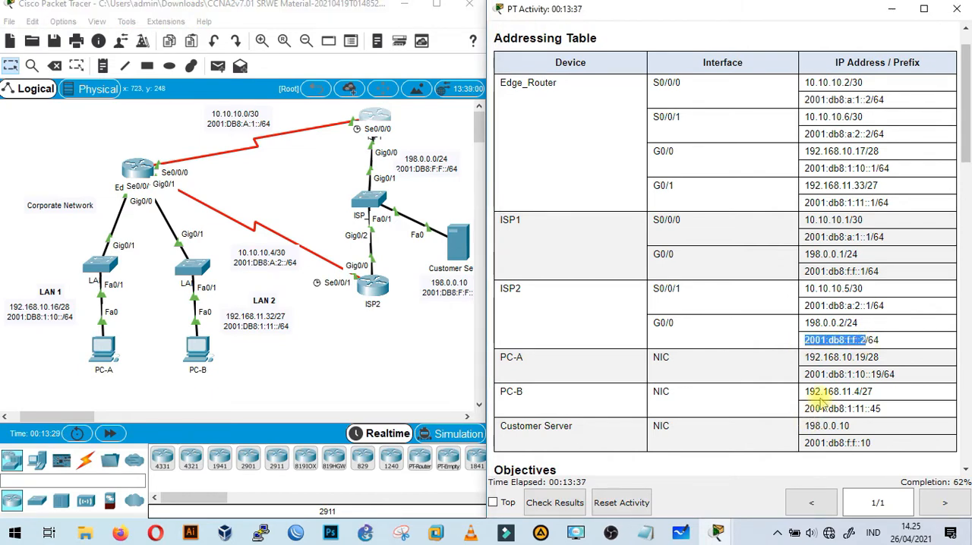
# On ISP1, start another ipv6 route command and reuse LAN 1's prefix 2001:DB8:1:10::/64 from the earlier route.
pyautogui.click(372, 120)
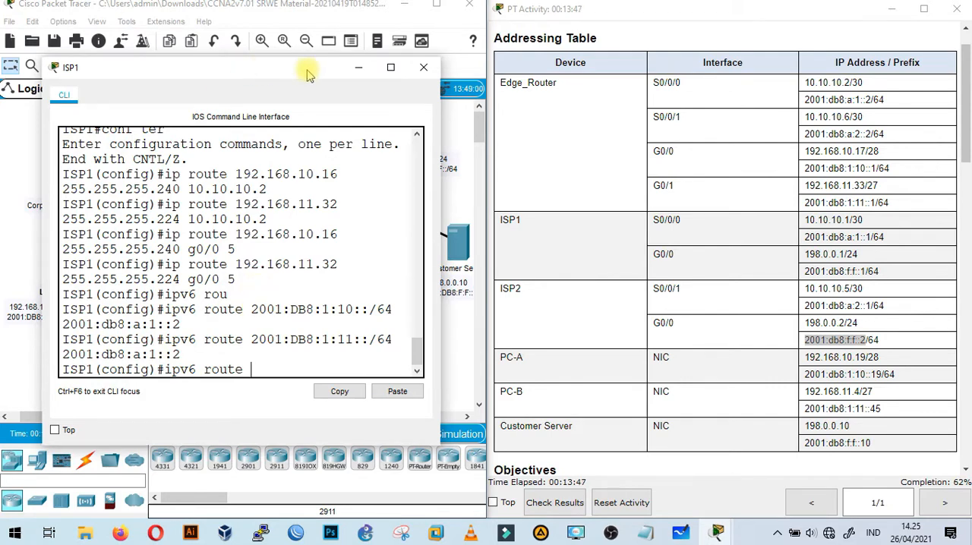
pyautogui.moveTo(251, 67); pyautogui.dragTo(508, 43)
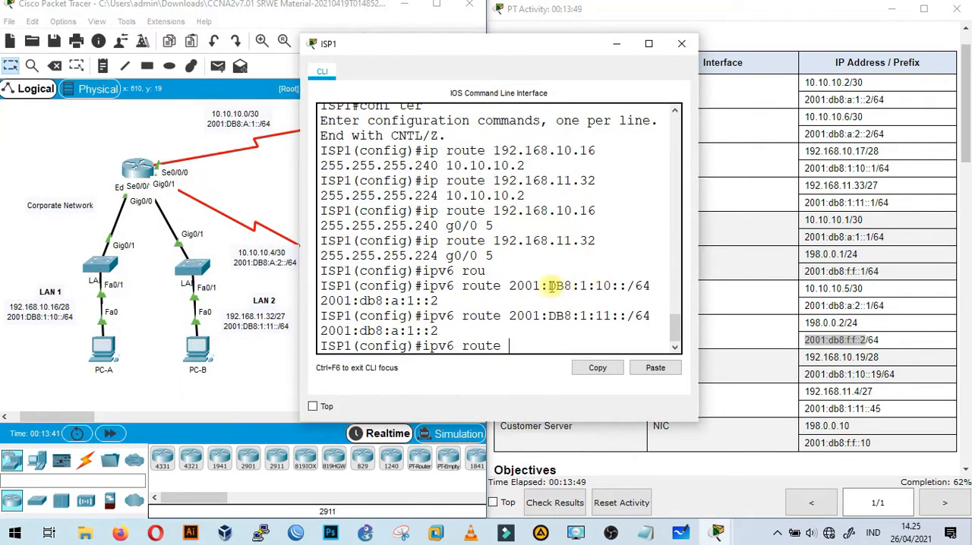
pyautogui.moveTo(509, 287); pyautogui.dragTo(652, 285)
pyautogui.click(598, 368)
pyautogui.click(515, 346)
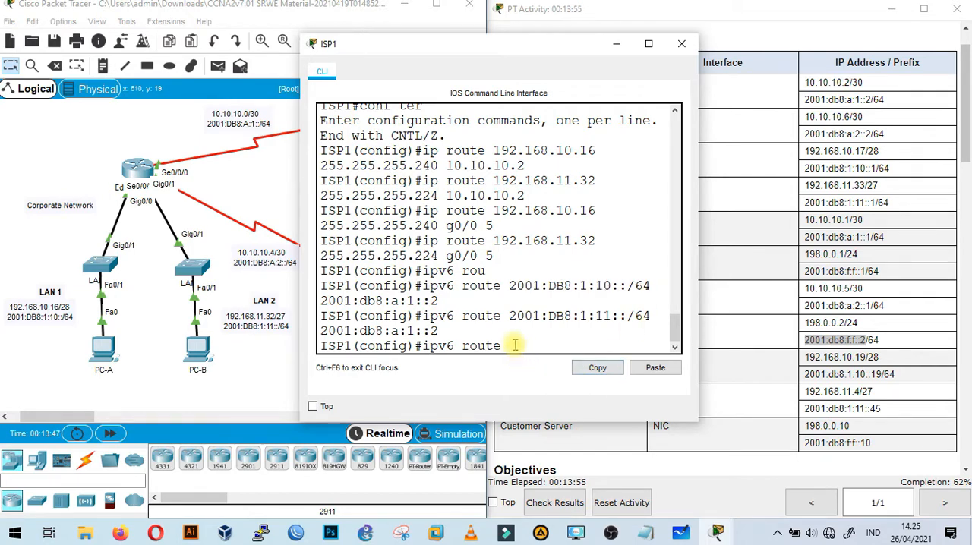
pyautogui.click(645, 368)
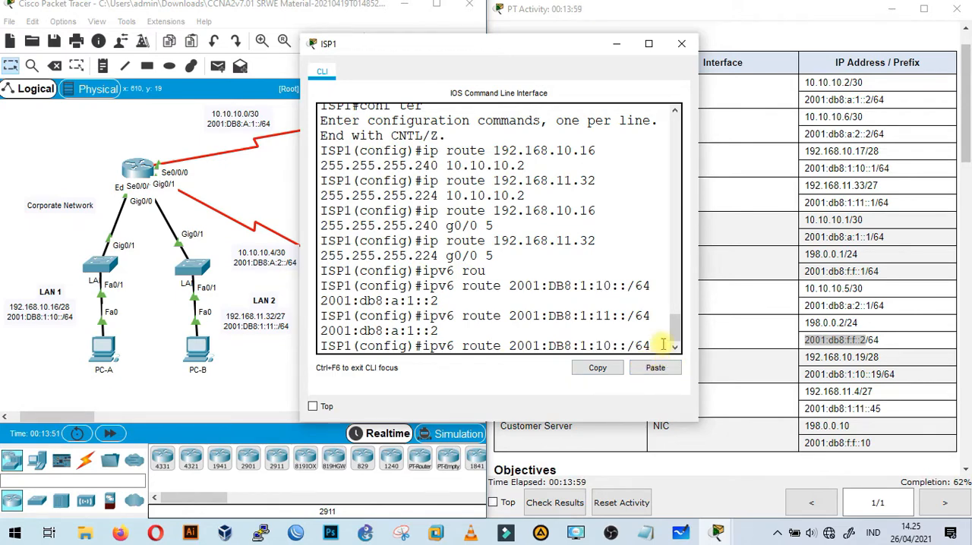
# Complete the LAN 1 floating static route with ISP2's G0/0 address 2001:db8:f:f::2 as next hop and administrative distance 5.
pyautogui.rightClick(844, 341)
pyautogui.click(811, 342)
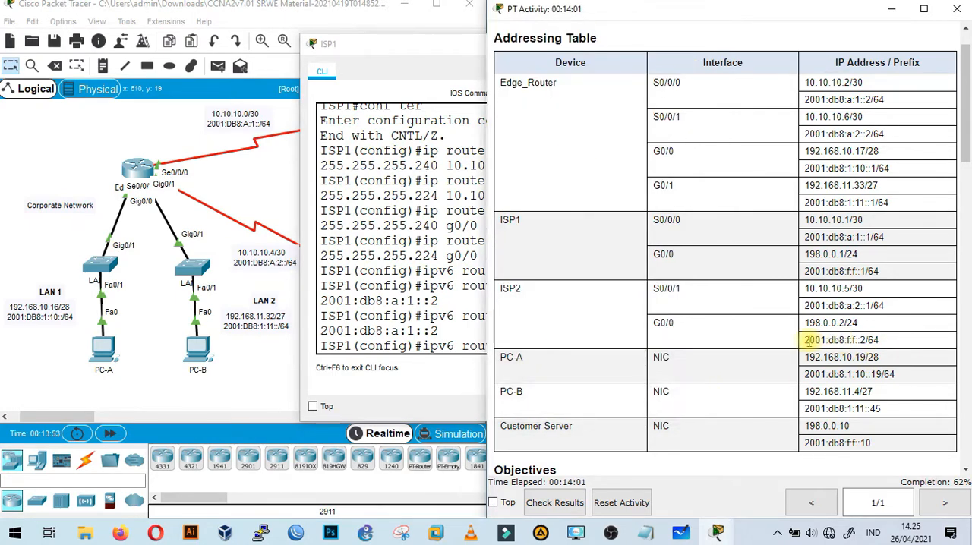
pyautogui.moveTo(807, 342); pyautogui.dragTo(863, 342)
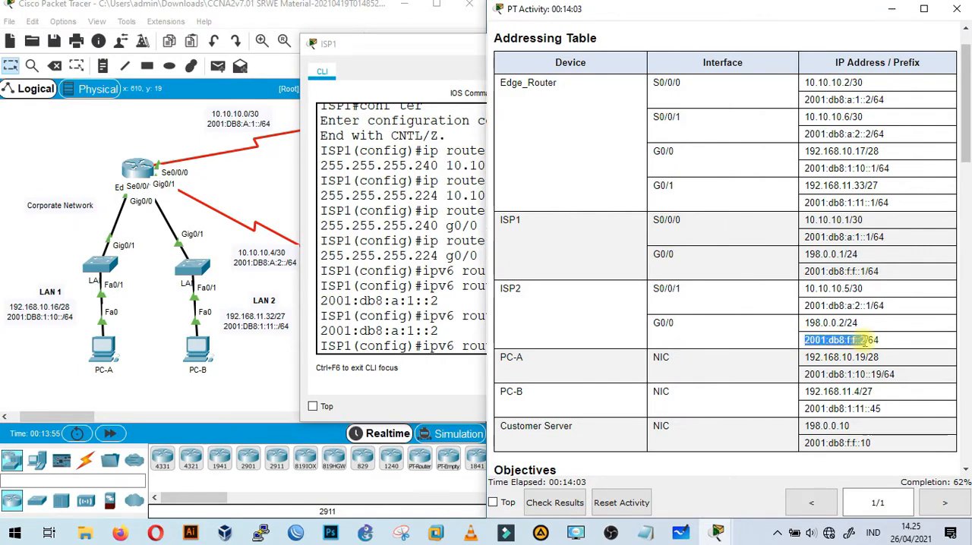
pyautogui.click(393, 41)
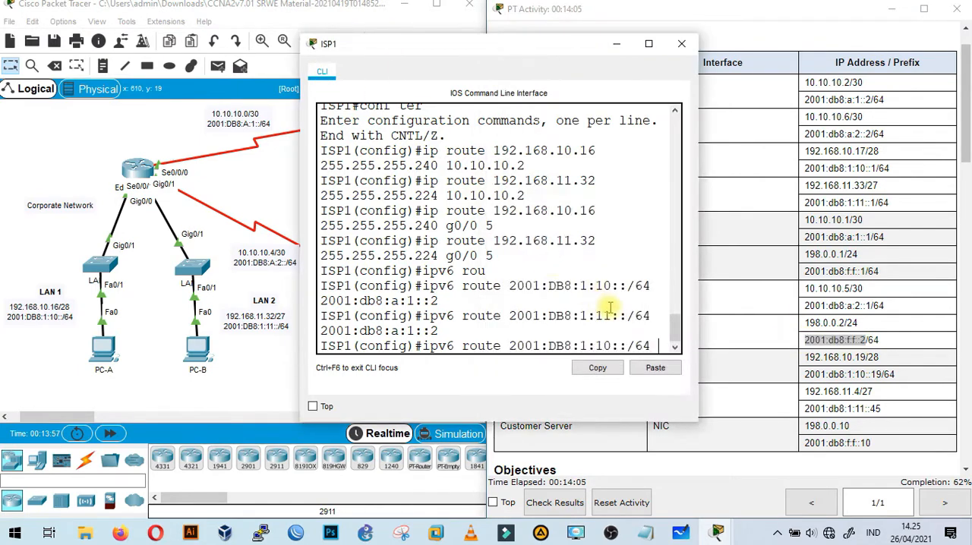
pyautogui.click(656, 368)
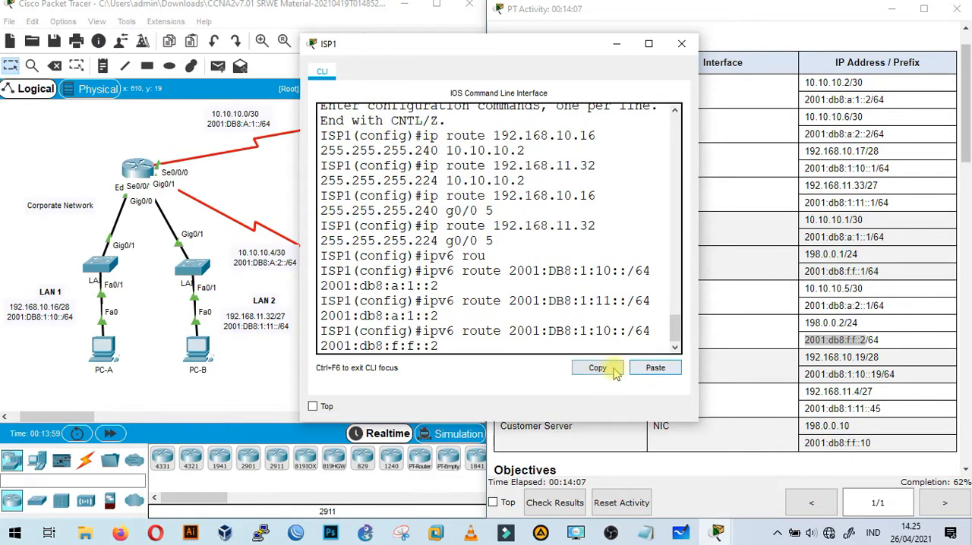
pyautogui.scroll(-6, 772, 261)
pyautogui.moveTo(558, 52); pyautogui.dragTo(377, 44)
pyautogui.scroll(-8, 782, 296)
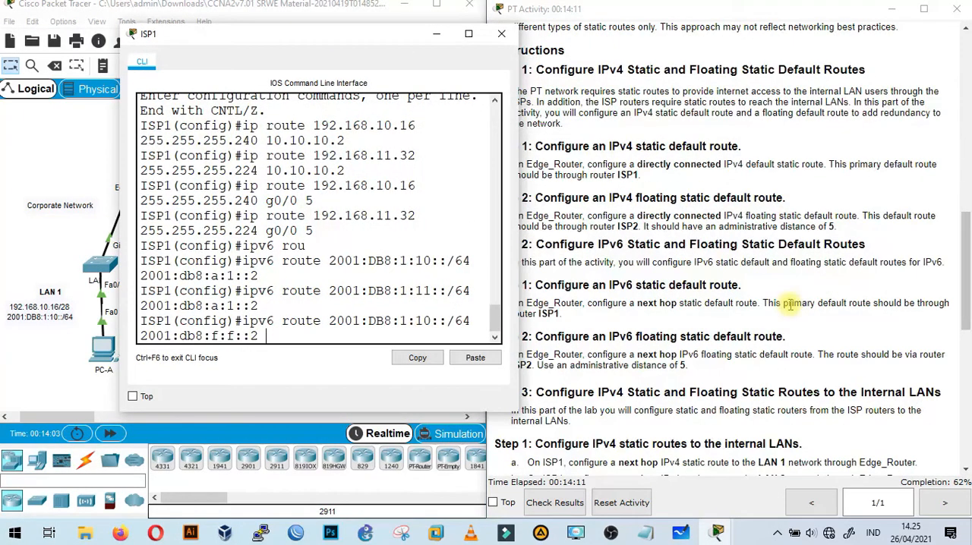
pyautogui.moveTo(374, 35); pyautogui.dragTo(294, 34)
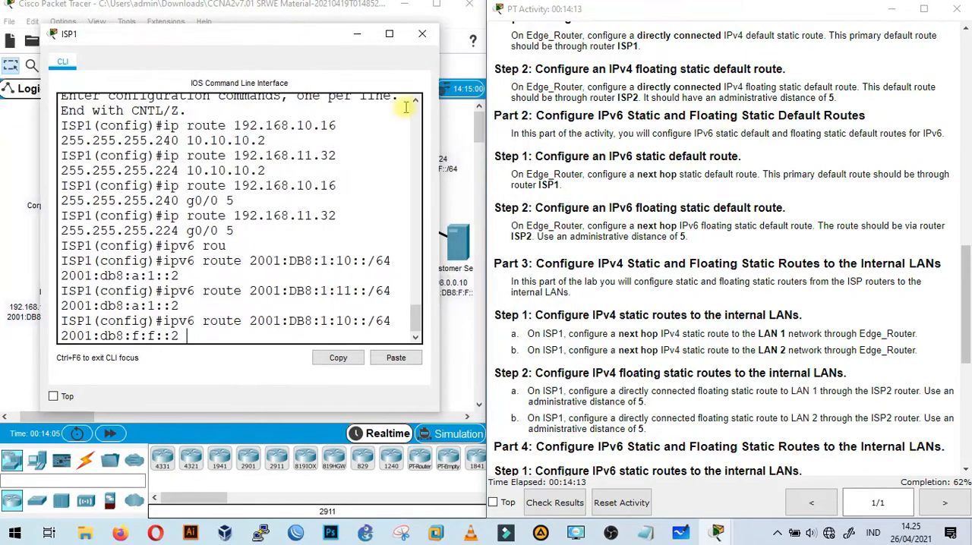
pyautogui.scroll(-4, 648, 332)
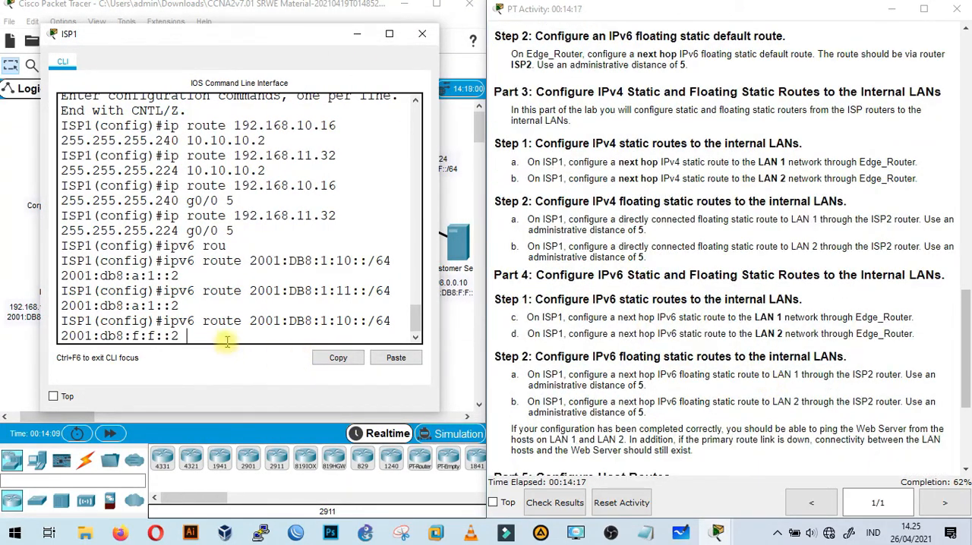
pyautogui.press('Return')
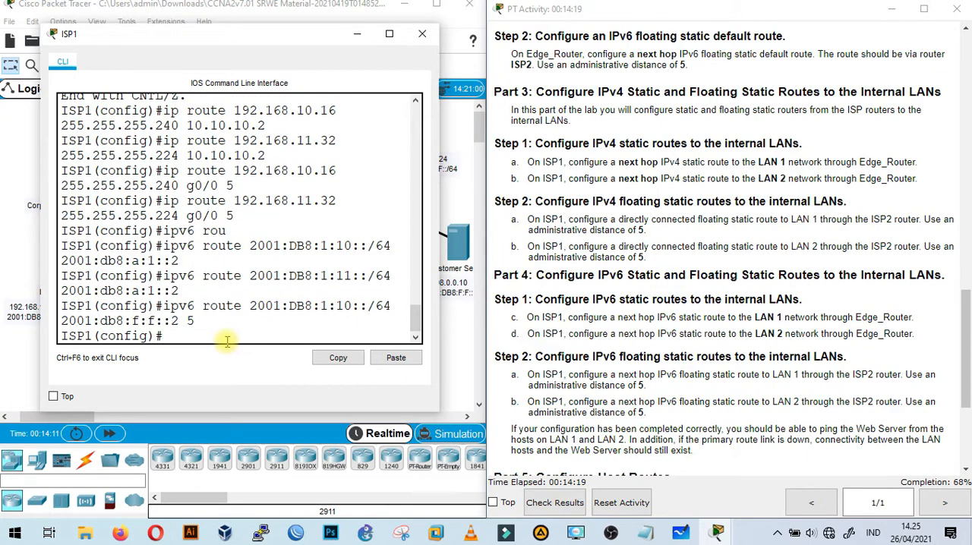
# On ISP1, reuse the earlier LAN 2 route to start another command, ipv6 route 2001:DB8:1:11::/64, without its next hop.
pyautogui.moveTo(308, 45); pyautogui.dragTo(572, 65)
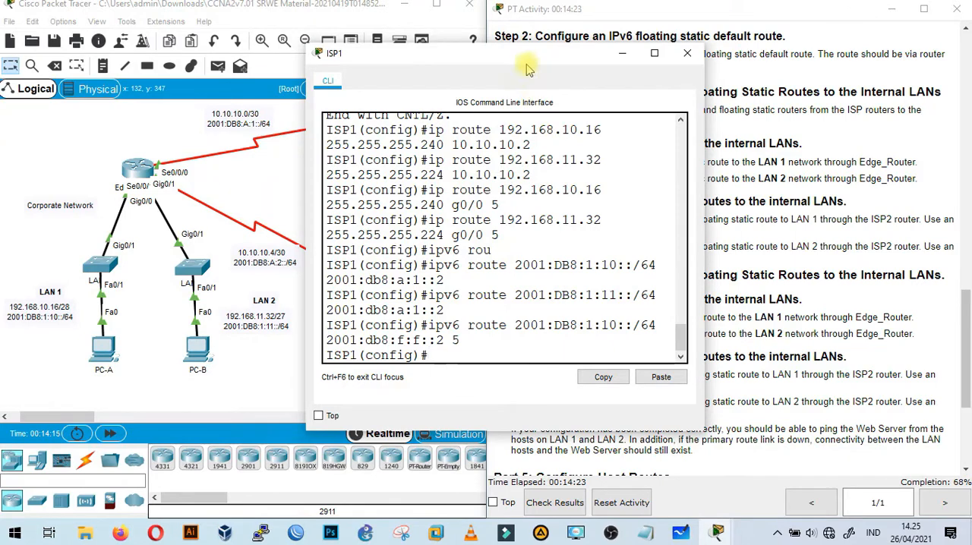
pyautogui.moveTo(531, 60); pyautogui.dragTo(524, 60)
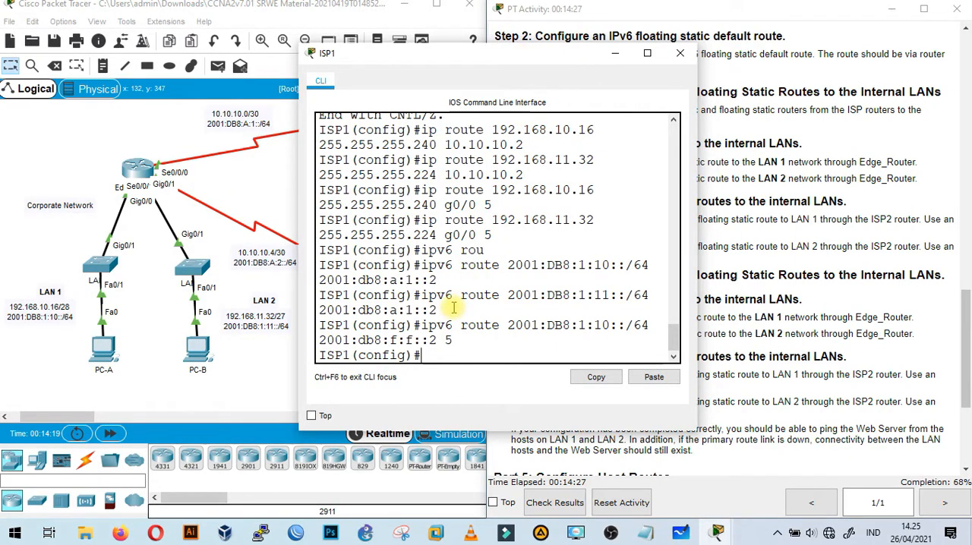
pyautogui.moveTo(441, 310); pyautogui.dragTo(420, 296)
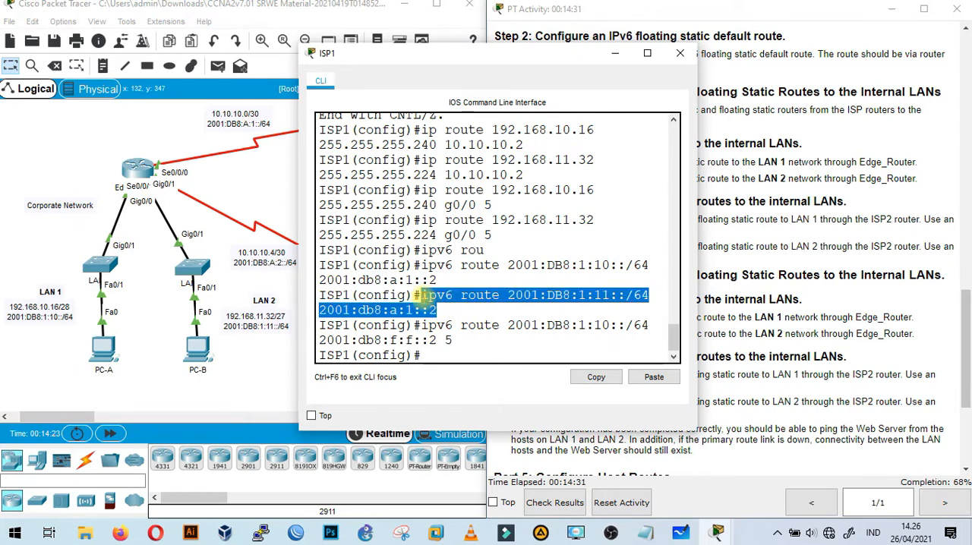
pyautogui.click(604, 380)
pyautogui.click(454, 356)
pyautogui.click(652, 378)
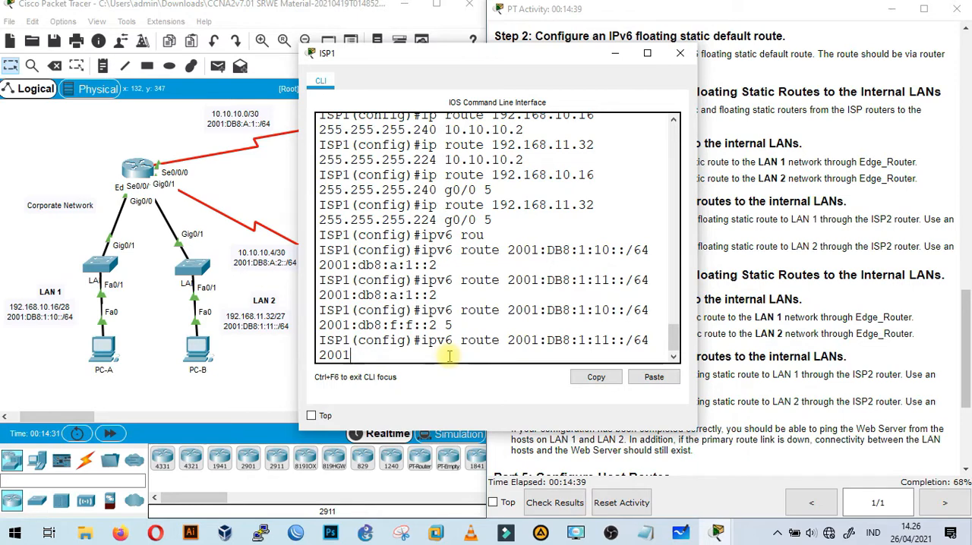
pyautogui.press('BackSpace')
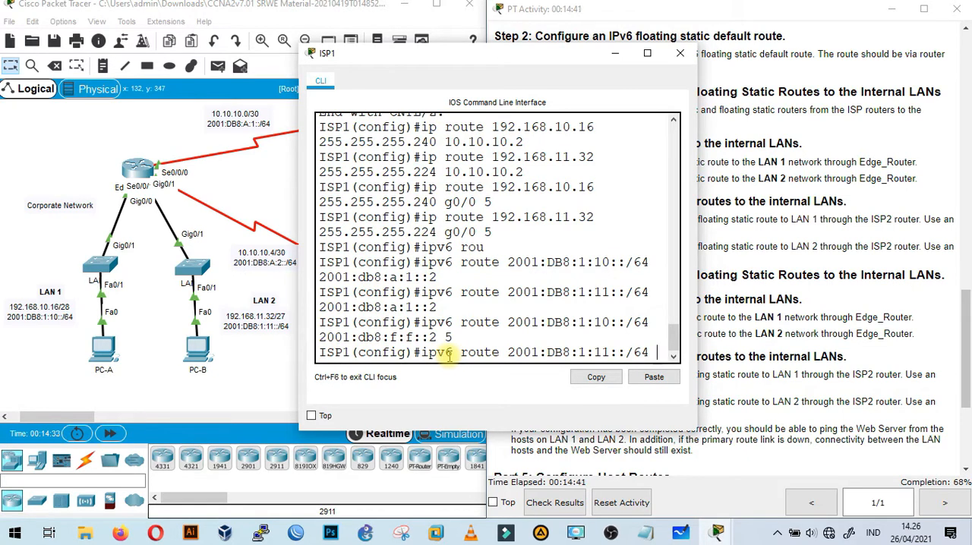
# Complete the LAN 2 floating static route with next hop 2001:db8:f:f::2, reused from the LAN 1 floating route, and administrative distance 5.
pyautogui.moveTo(438, 339); pyautogui.dragTo(319, 340)
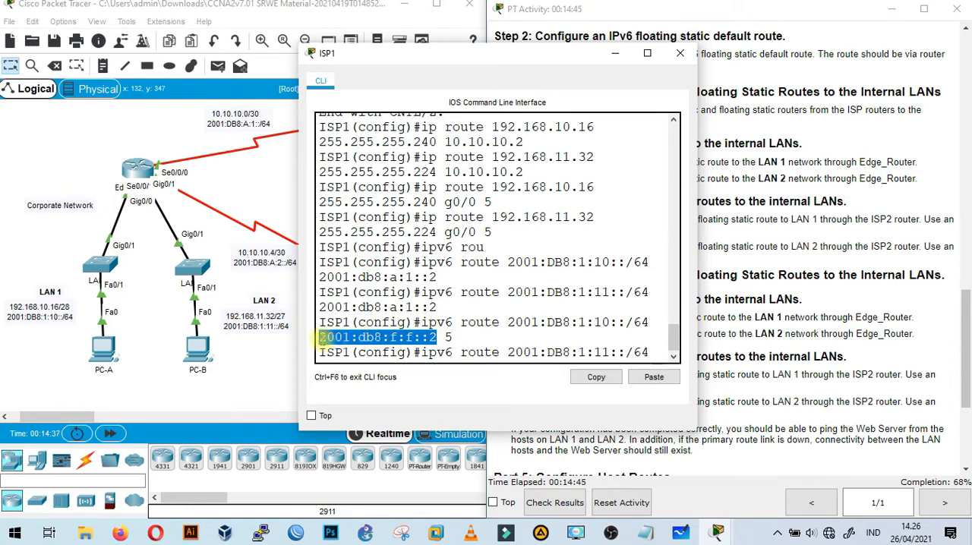
pyautogui.click(592, 382)
pyautogui.click(658, 355)
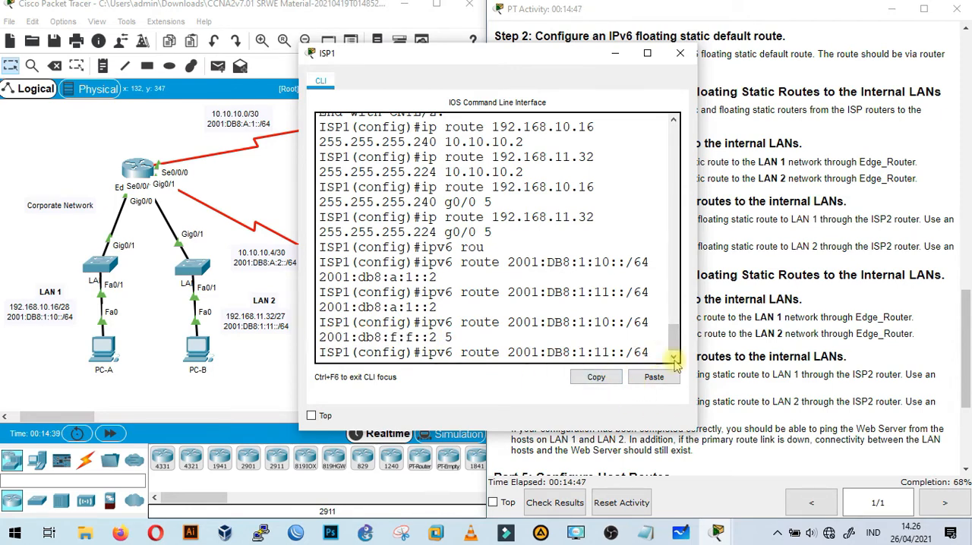
pyautogui.click(652, 375)
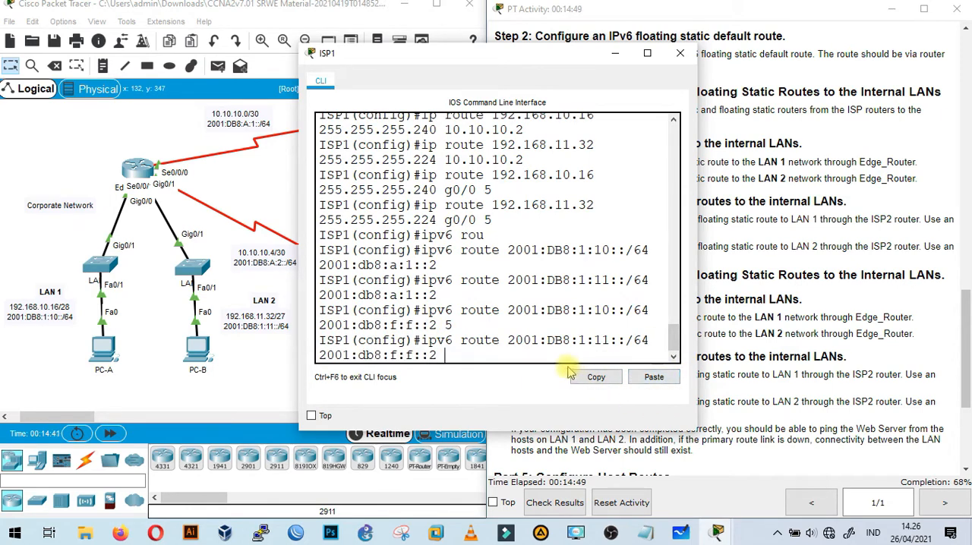
pyautogui.write('5')
pyautogui.press('Return')
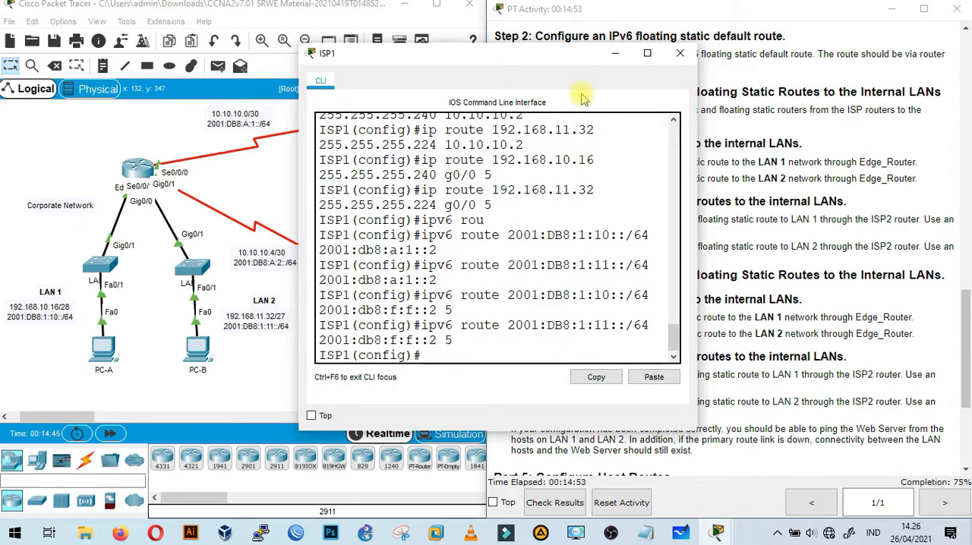
# Read the Part 5 host route instructions, put ISP1's window away and open Edge_Router's command line.
pyautogui.moveTo(557, 59); pyautogui.dragTo(304, 74)
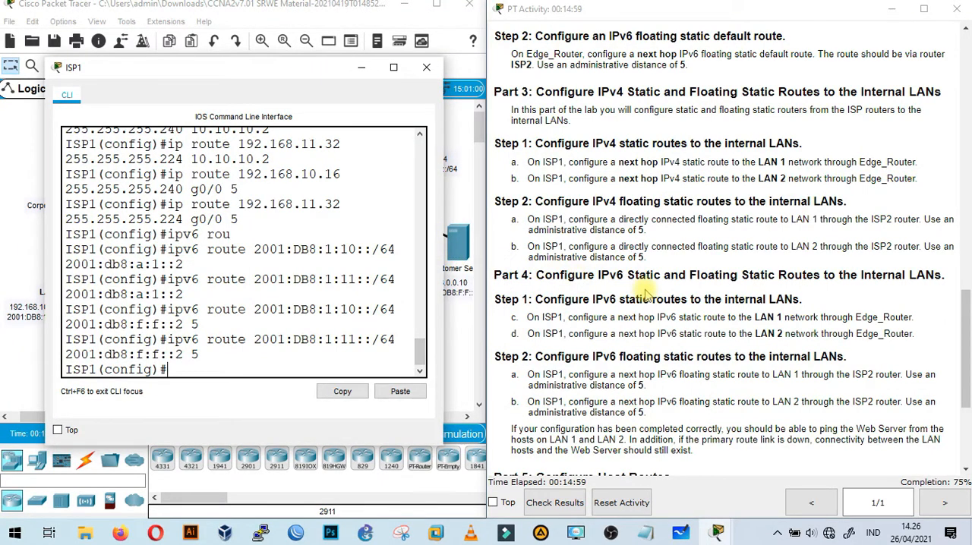
pyautogui.scroll(-3, 699, 278)
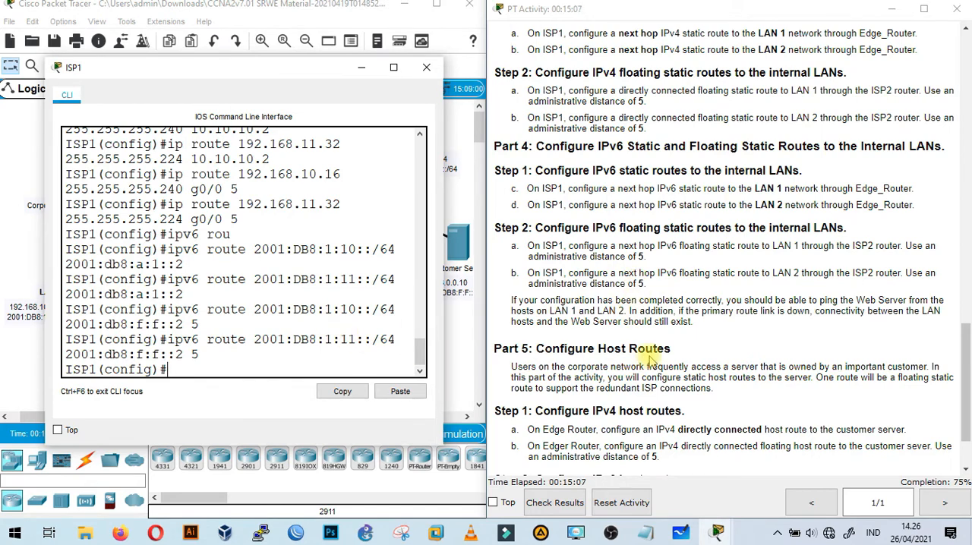
pyautogui.scroll(-2, 651, 364)
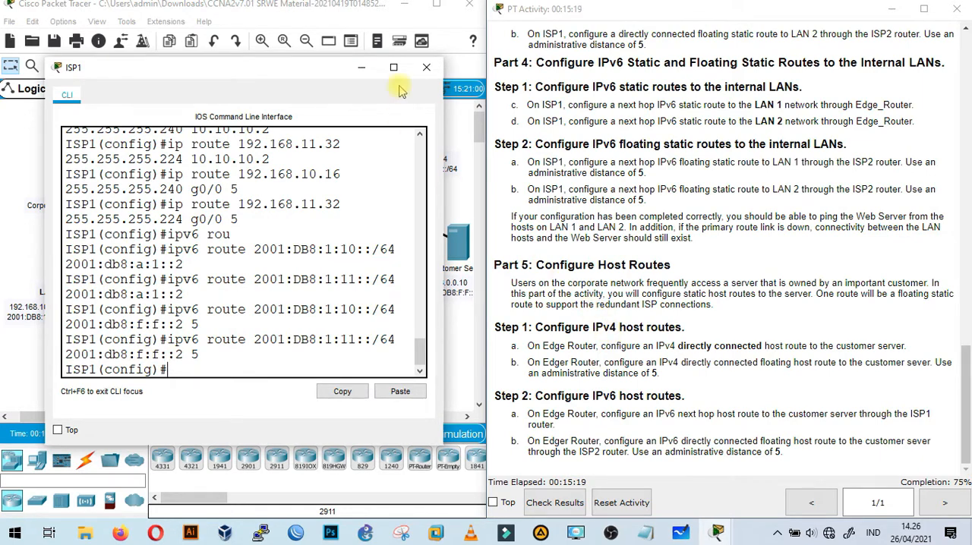
pyautogui.click(362, 67)
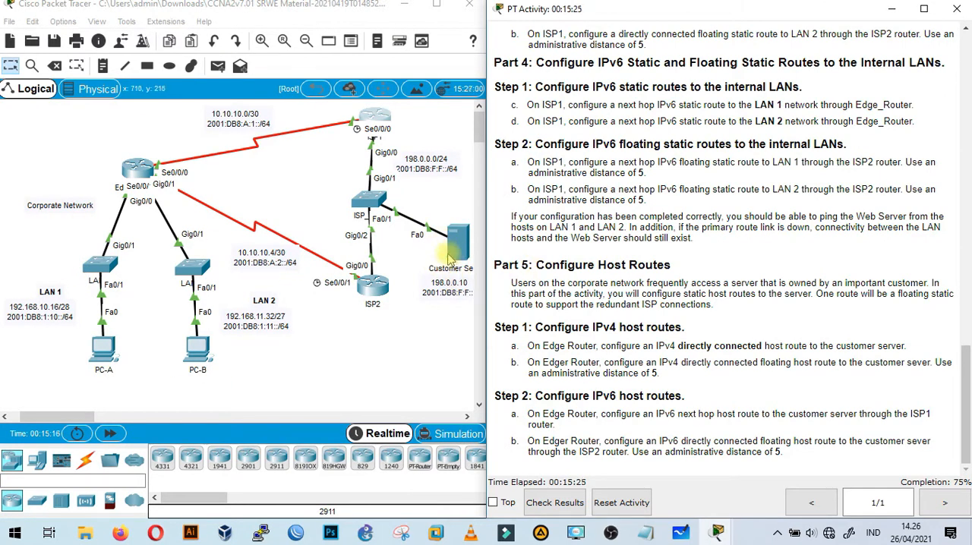
pyautogui.click(139, 170)
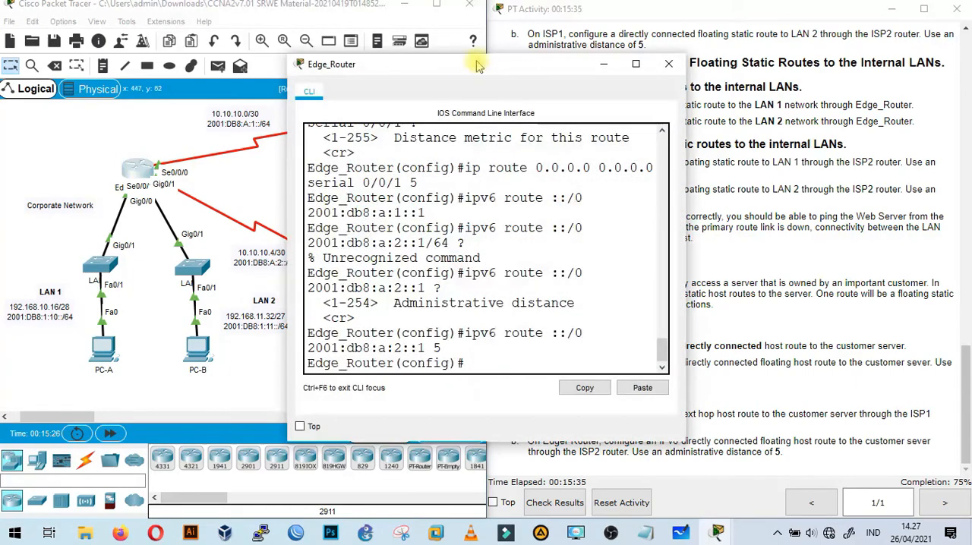
pyautogui.moveTo(493, 65); pyautogui.dragTo(268, 45)
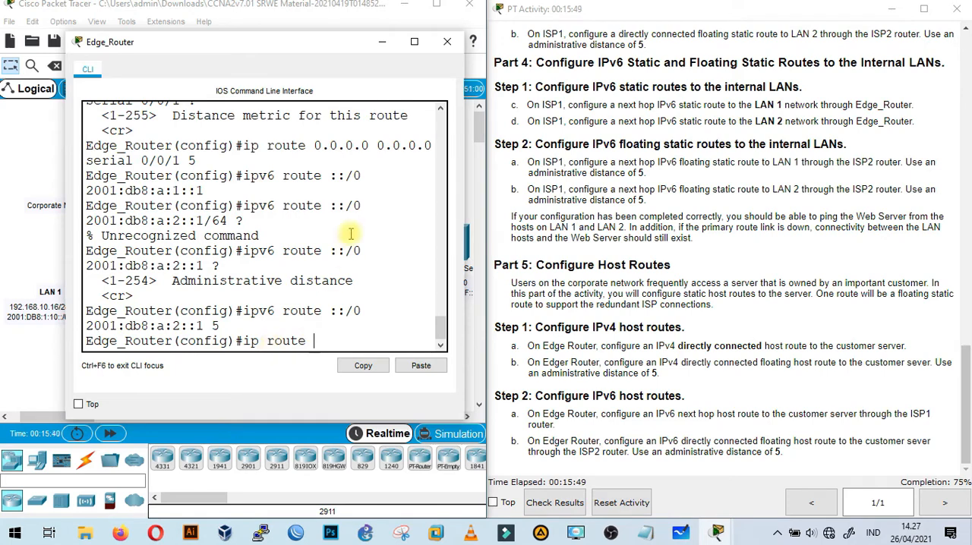
# Check the customer server's IPv4 address in the topology and start its host route on Edge_Router: ip route 198.0.0.10 255.255.255.255.
pyautogui.click(382, 41)
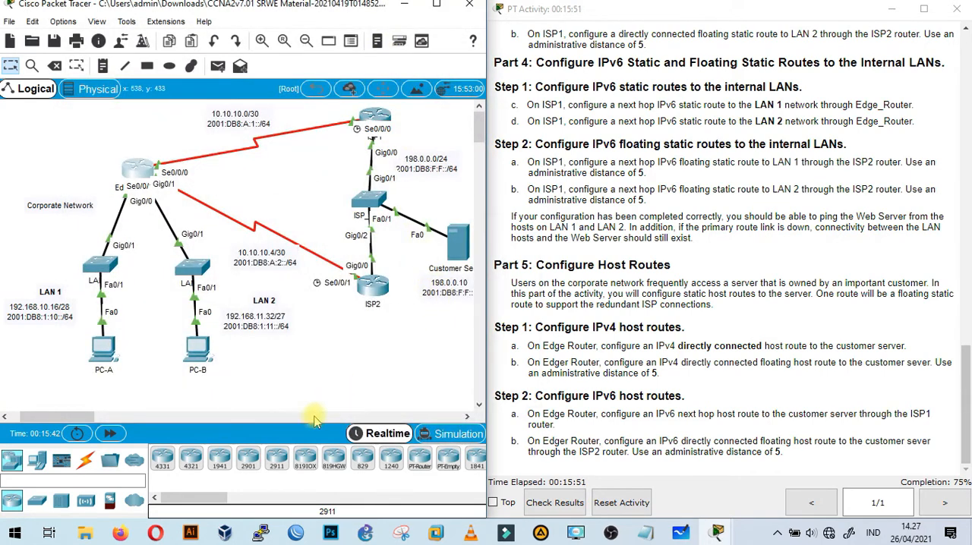
pyautogui.moveTo(84, 417); pyautogui.dragTo(87, 417)
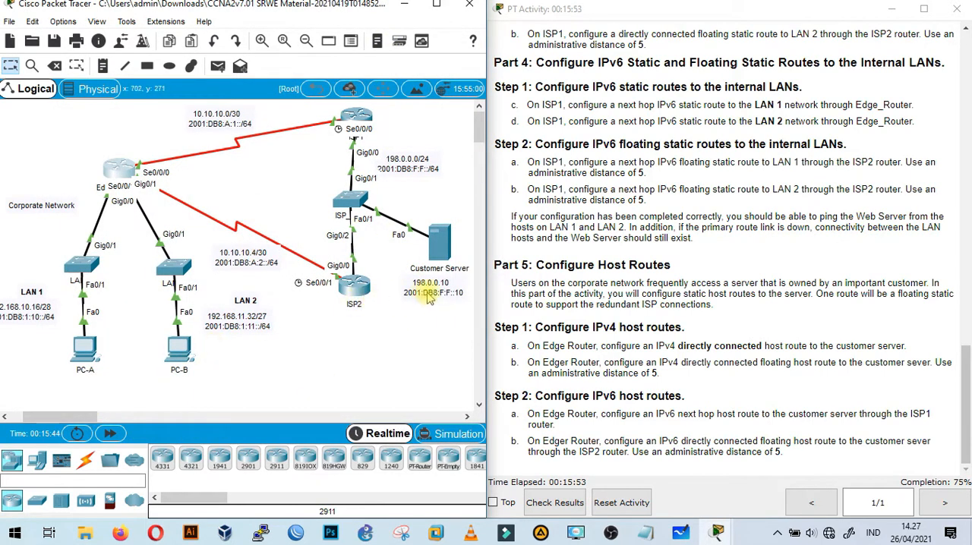
pyautogui.click(119, 167)
pyautogui.write('ip route')
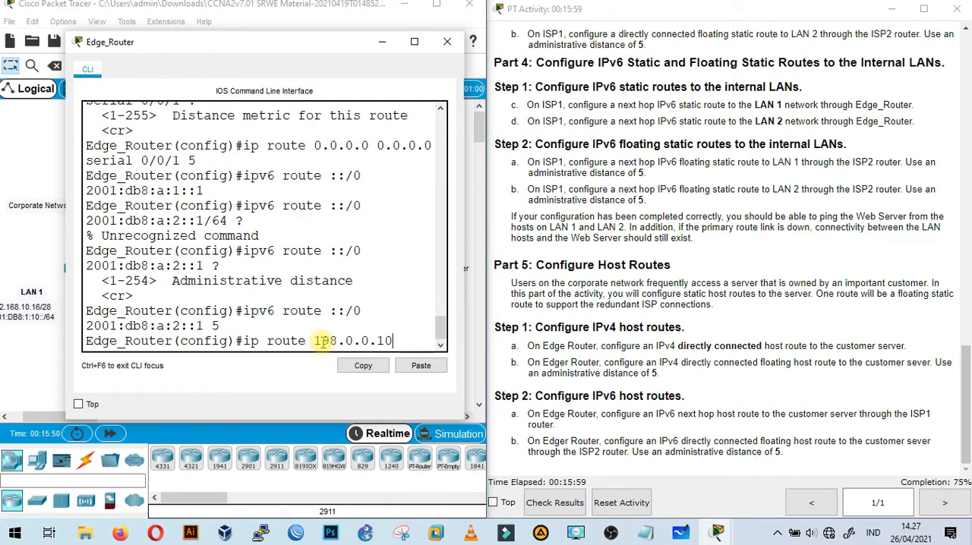
pyautogui.write('198.0.0.10 255.255.255.255')
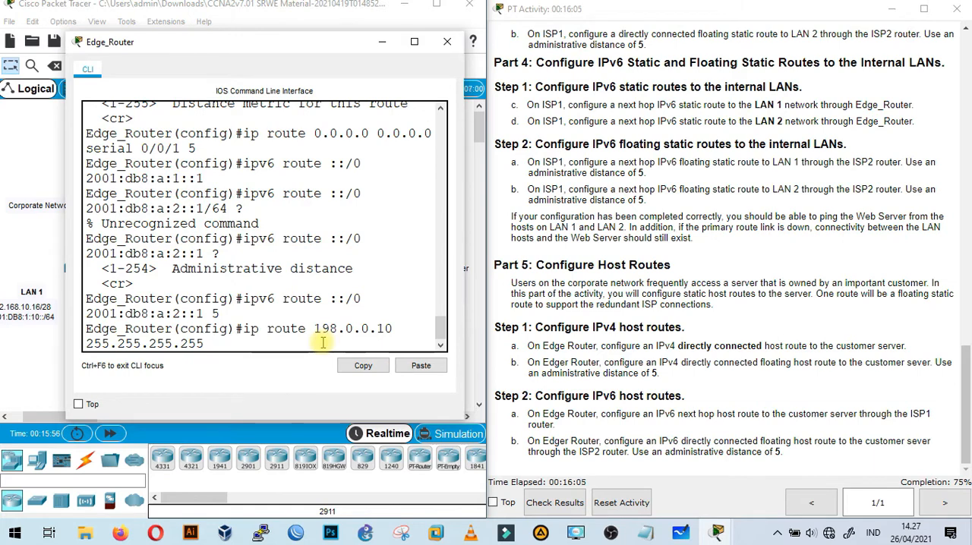
# Check Edge_Router's link to ISP1 and complete the directly connected IPv4 host route with exit interface serial 0/0/0.
pyautogui.click(384, 43)
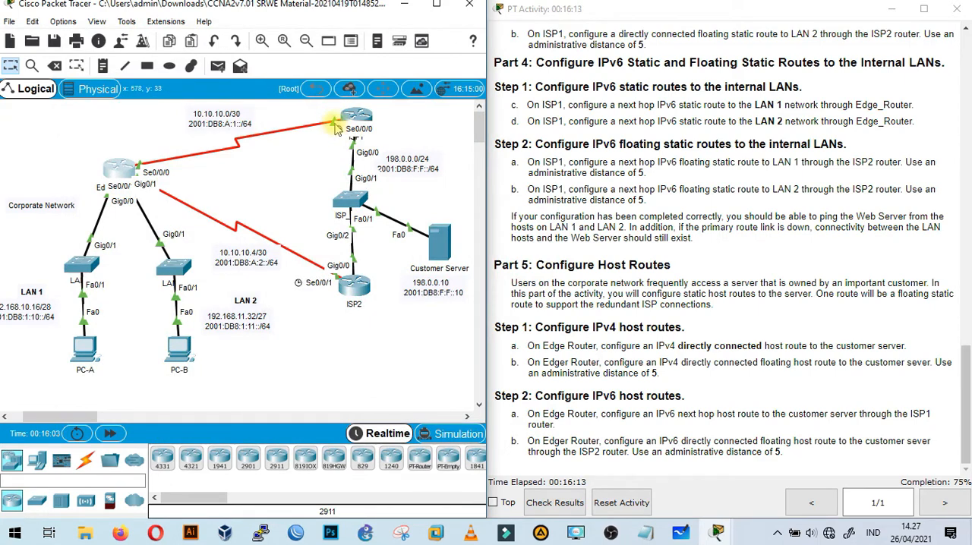
pyautogui.click(119, 166)
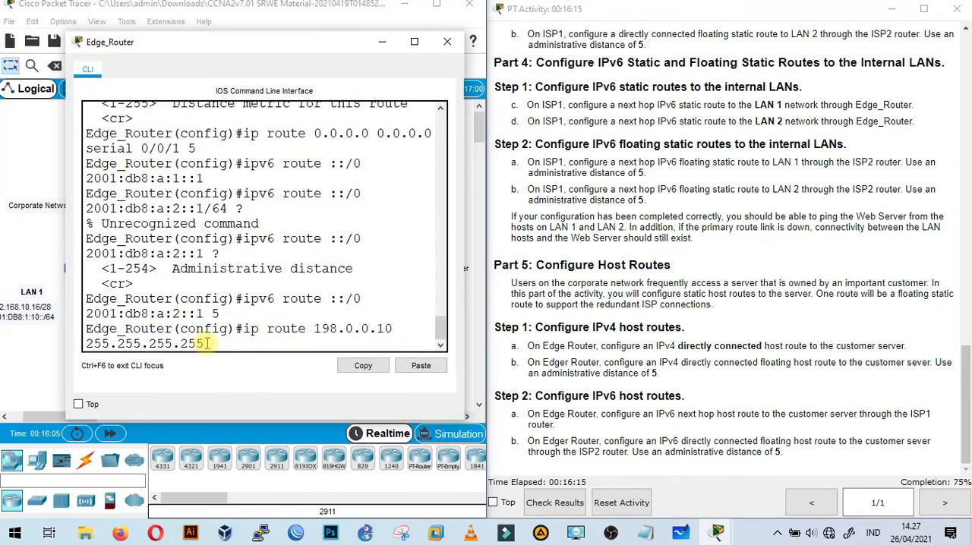
pyautogui.press('BackSpace')
pyautogui.press('BackSpace')
pyautogui.press('BackSpace')
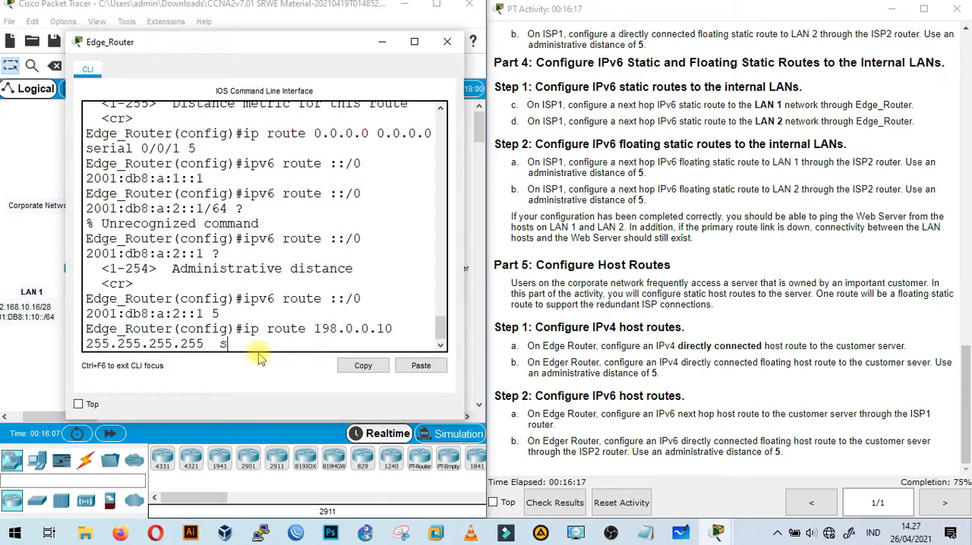
pyautogui.write('ser')
pyautogui.press('Tab')
pyautogui.write('0/0/0')
pyautogui.press('Return')
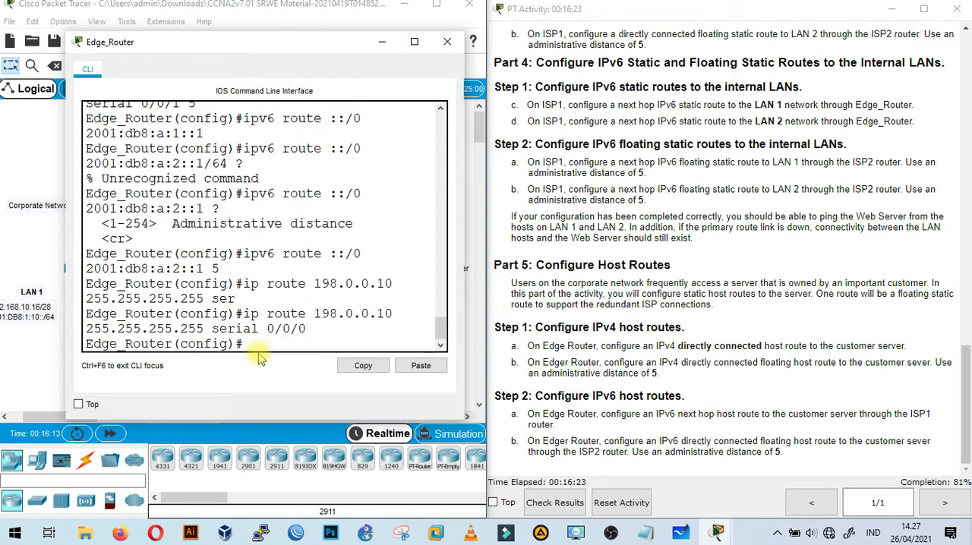
# Add the floating IPv4 host route to the customer server on Edge_Router: ip route 198.0.0.10 255.255.255.255 serial 0/0/1 5.
pyautogui.write('ip')
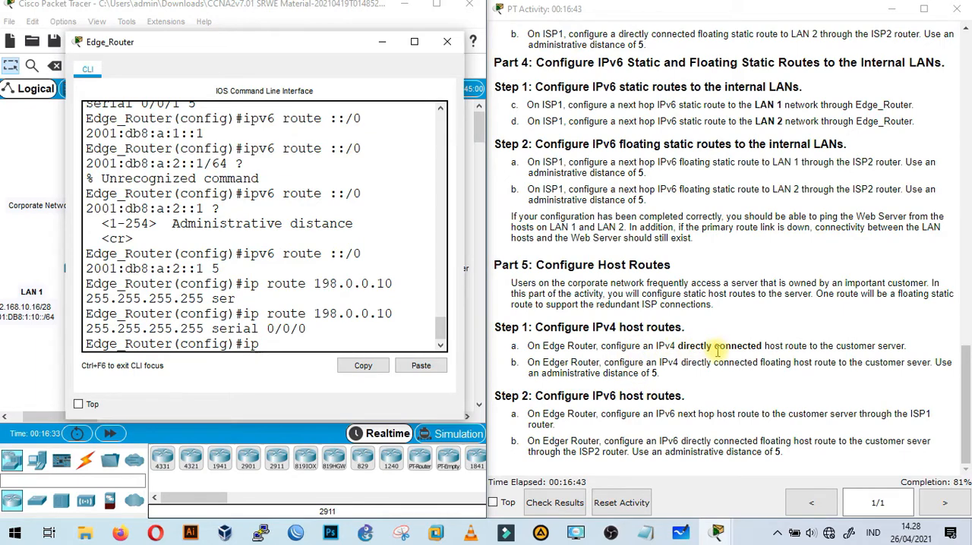
pyautogui.write('ro')
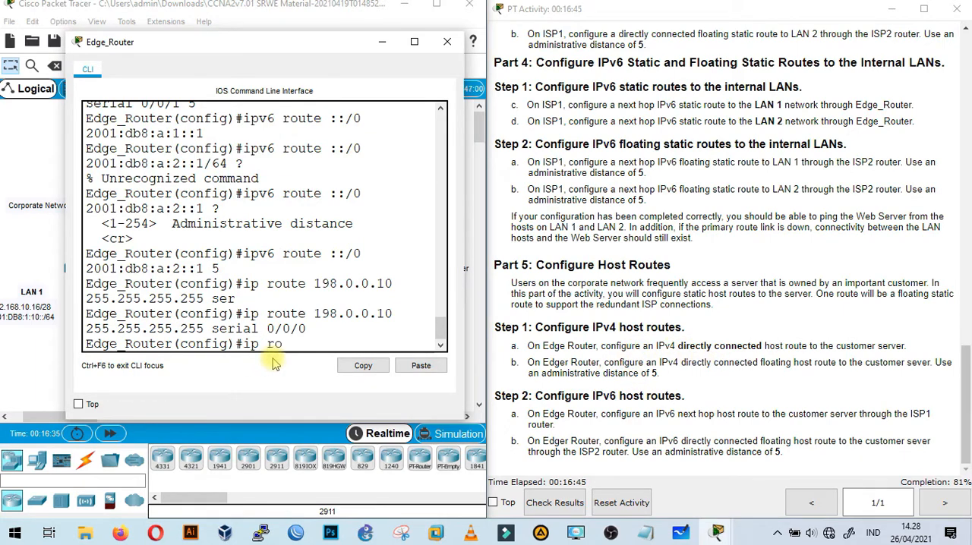
pyautogui.write('ute 198.0.0.10')
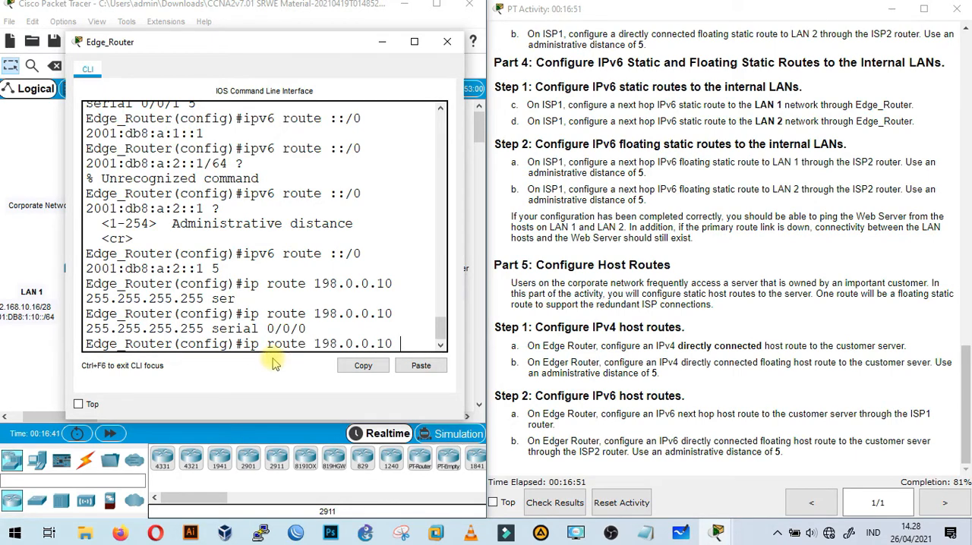
pyautogui.write(' 255.255.25')
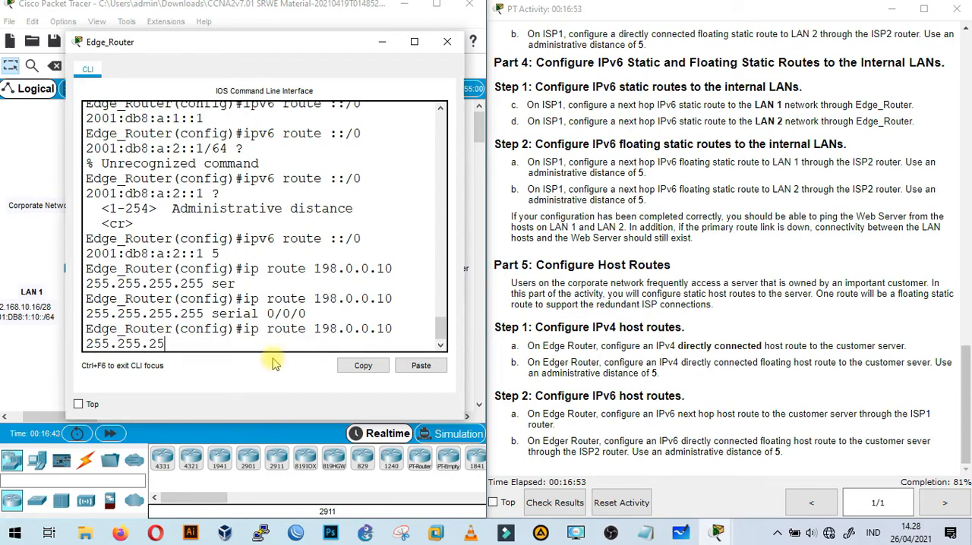
pyautogui.write('5.255 ser')
pyautogui.press('Tab')
pyautogui.write('0.')
pyautogui.press('BackSpace')
pyautogui.write('/0/1 5')
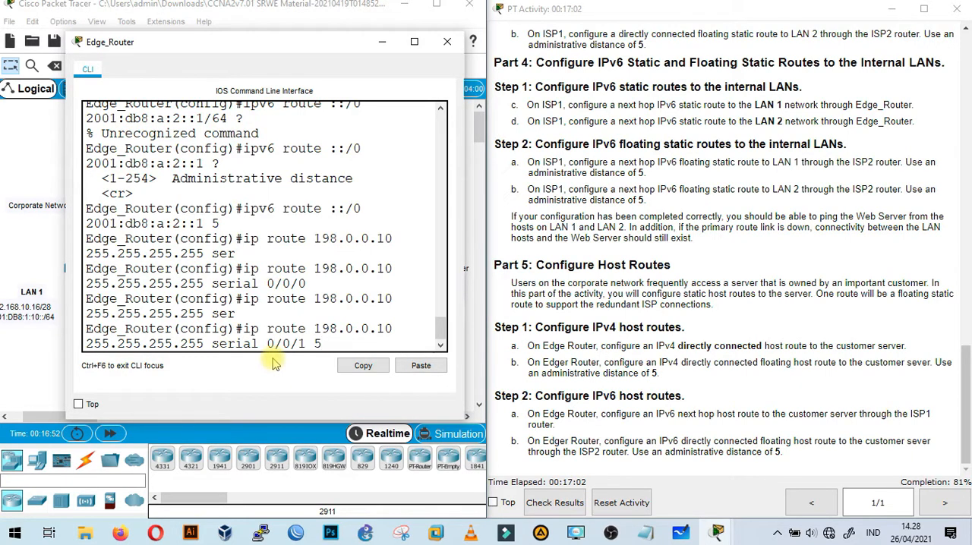
pyautogui.press('Return')
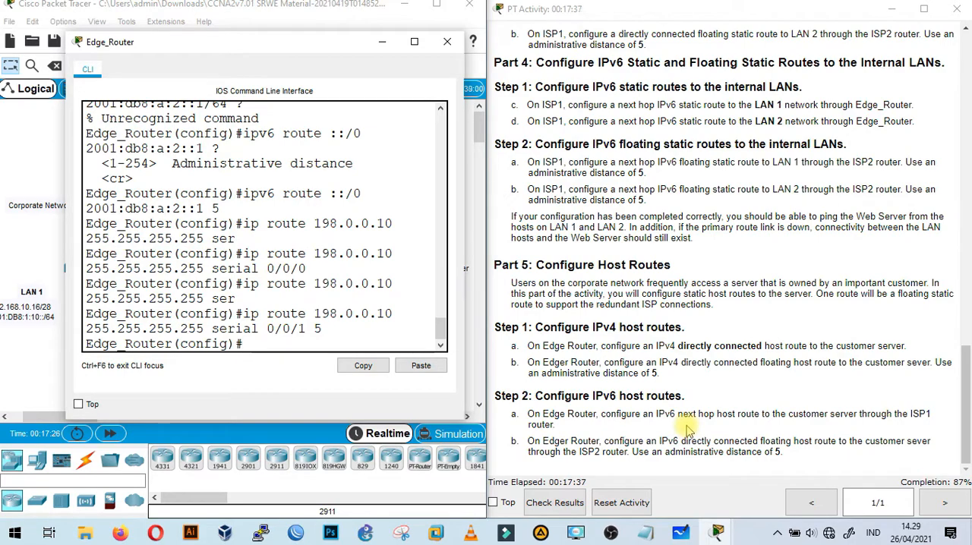
# Check the topology for the IPv6 next hop and select ISP1's S0/0/0 address 2001:db8:a:1::1 in the addressing table.
pyautogui.moveTo(278, 46); pyautogui.dragTo(743, 53)
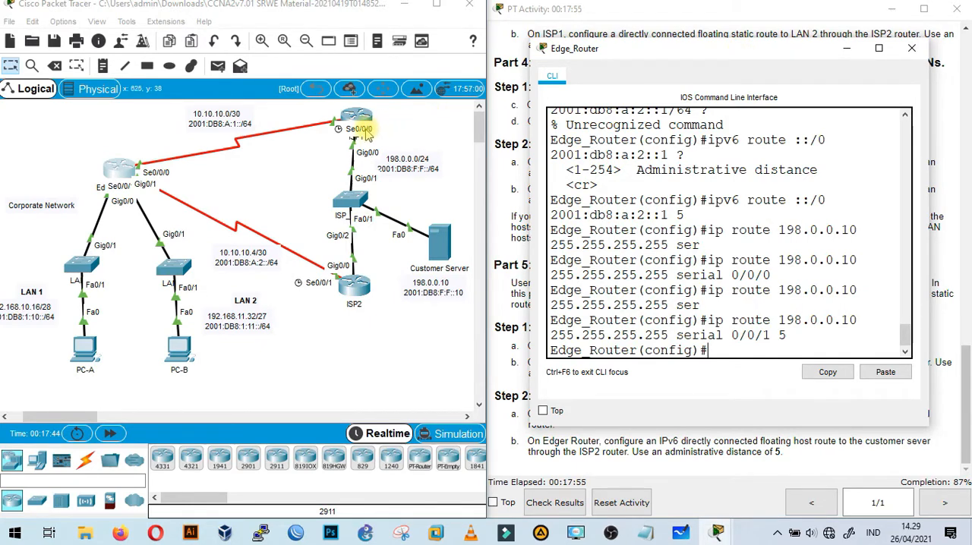
pyautogui.moveTo(811, 50); pyautogui.dragTo(386, 66)
pyautogui.scroll(3, 794, 243)
pyautogui.scroll(12, 792, 242)
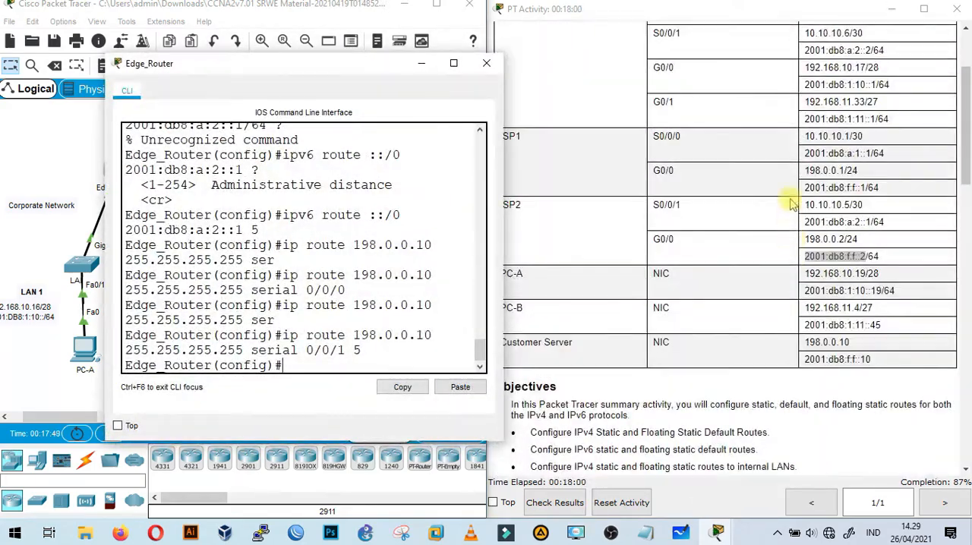
pyautogui.click(808, 153)
pyautogui.moveTo(807, 153); pyautogui.dragTo(872, 154)
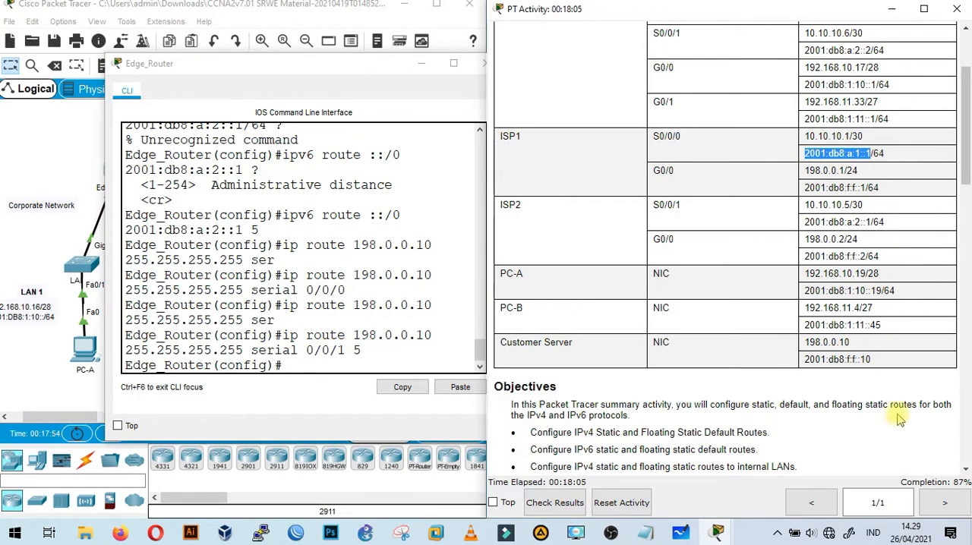
# Add the next-hop IPv6 host route to the customer server through ISP1 on Edge_Router: ipv6 route 2001:DB8:F:F::10/128 2001:db8:a:1::1.
pyautogui.moveTo(363, 70); pyautogui.dragTo(756, 72)
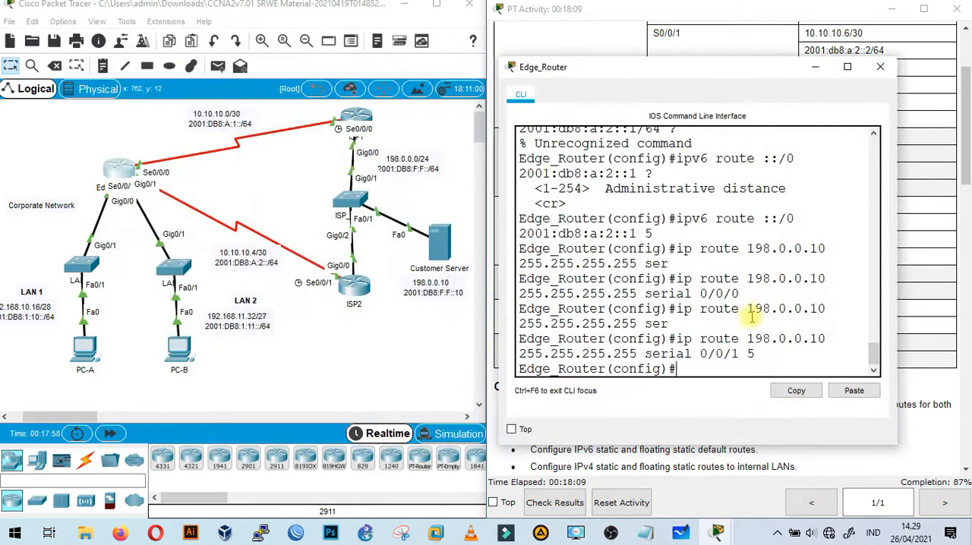
pyautogui.write('ipv6 route')
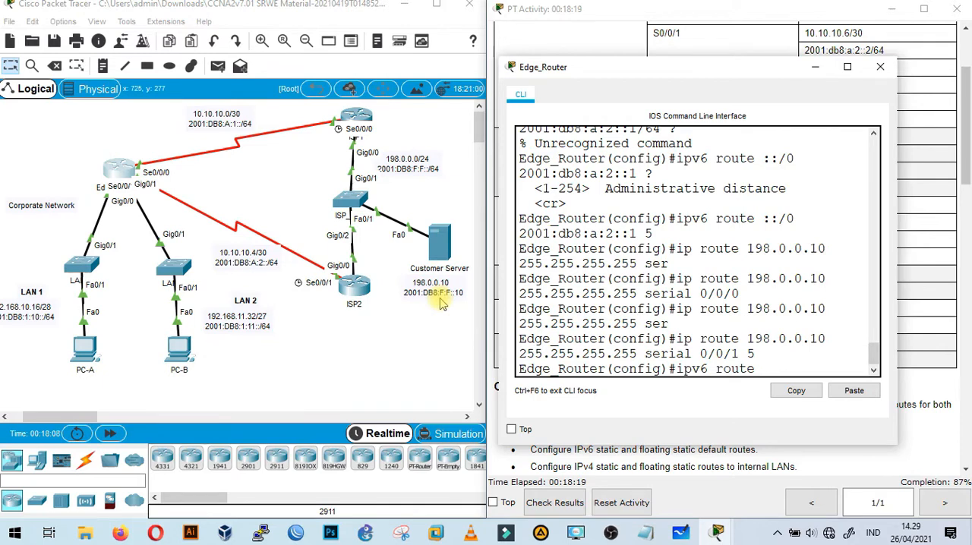
pyautogui.write('001:DB8:F')
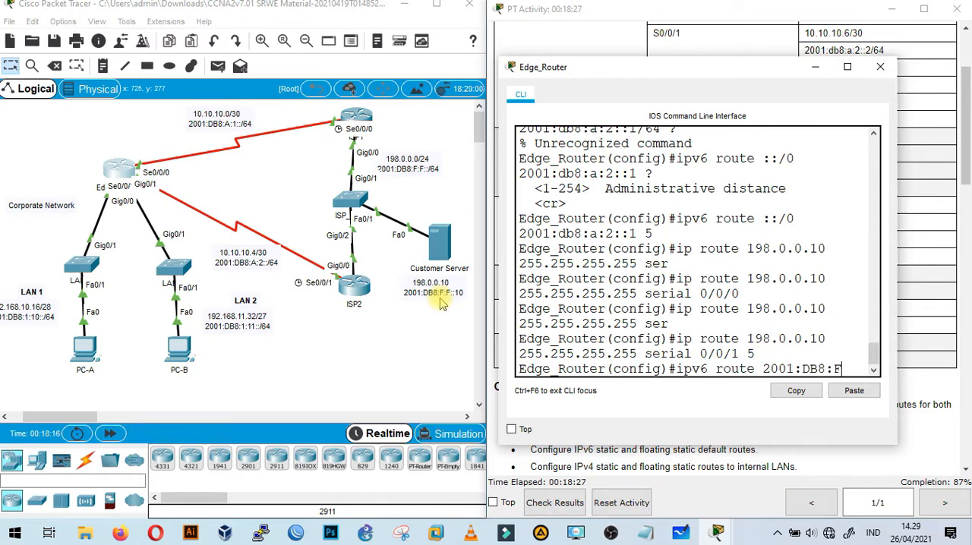
pyautogui.write('::')
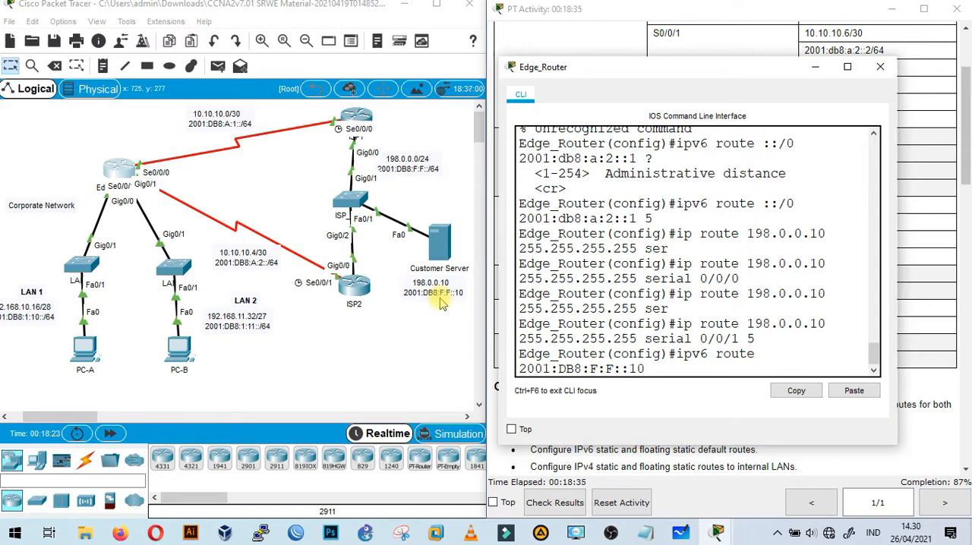
pyautogui.write('10/128')
pyautogui.click(855, 390)
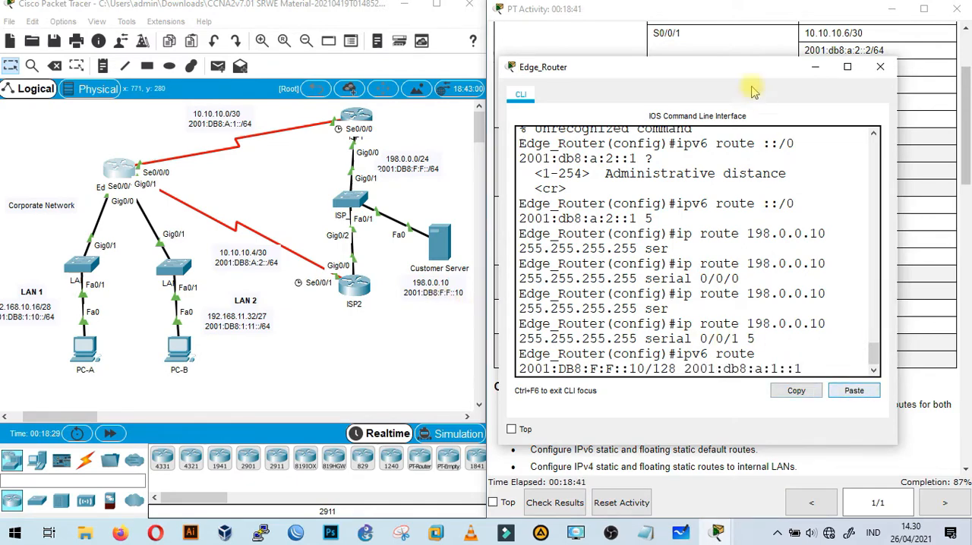
pyautogui.moveTo(743, 74); pyautogui.dragTo(352, 74)
pyautogui.scroll(-10, 690, 261)
pyautogui.scroll(-15, 760, 308)
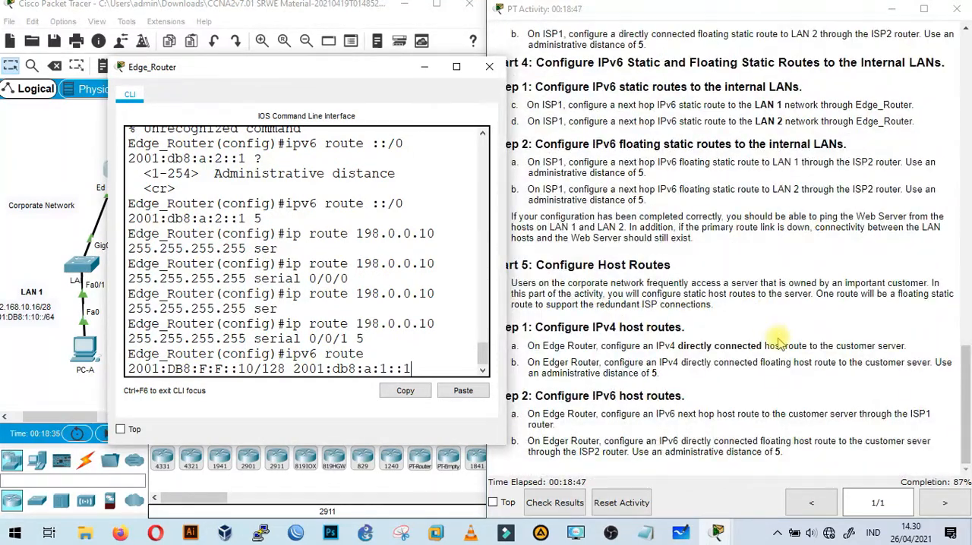
pyautogui.press('Return')
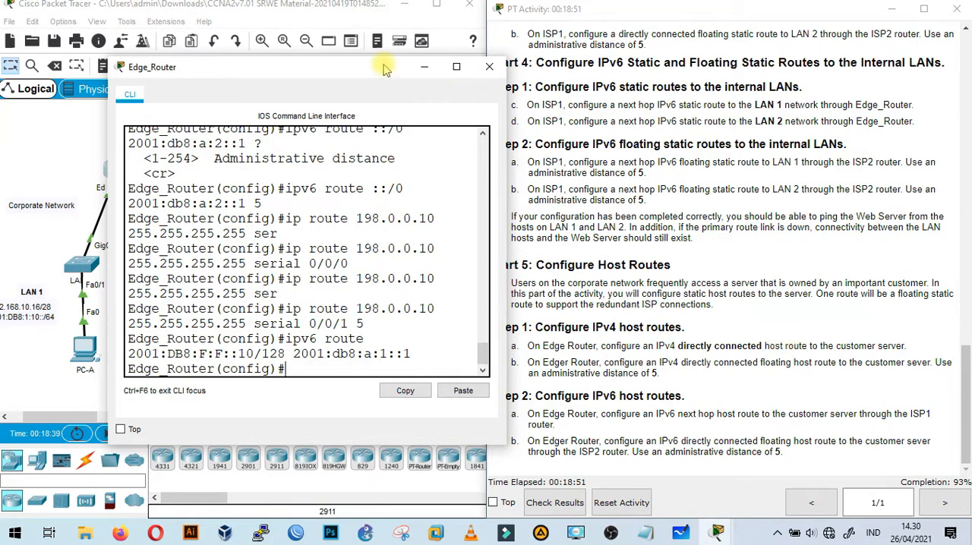
# Check the floating IPv6 host route instruction and ISP2's link, and select ISP2's S0/0/1 address 2001:db8:a:2::1 in the addressing table.
pyautogui.moveTo(341, 66); pyautogui.dragTo(301, 66)
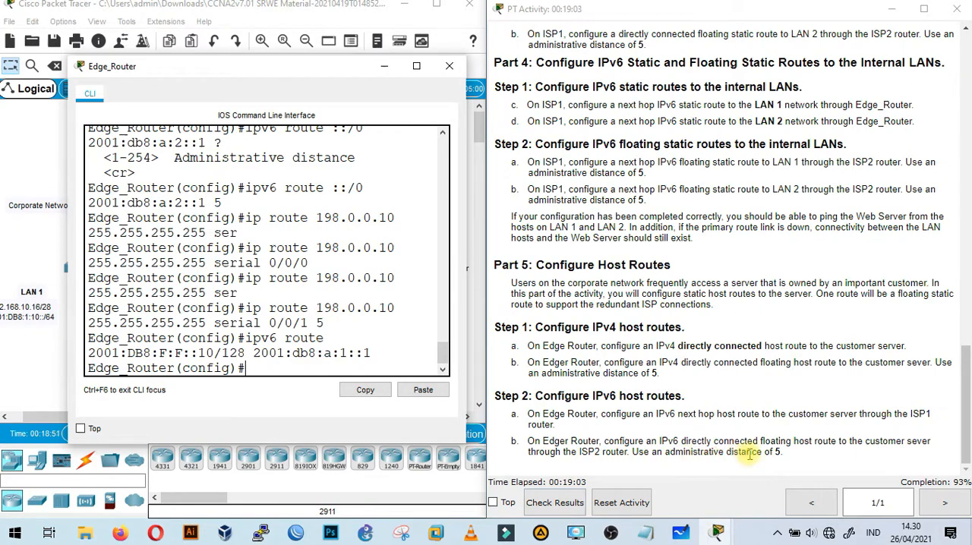
pyautogui.moveTo(316, 74); pyautogui.dragTo(730, 76)
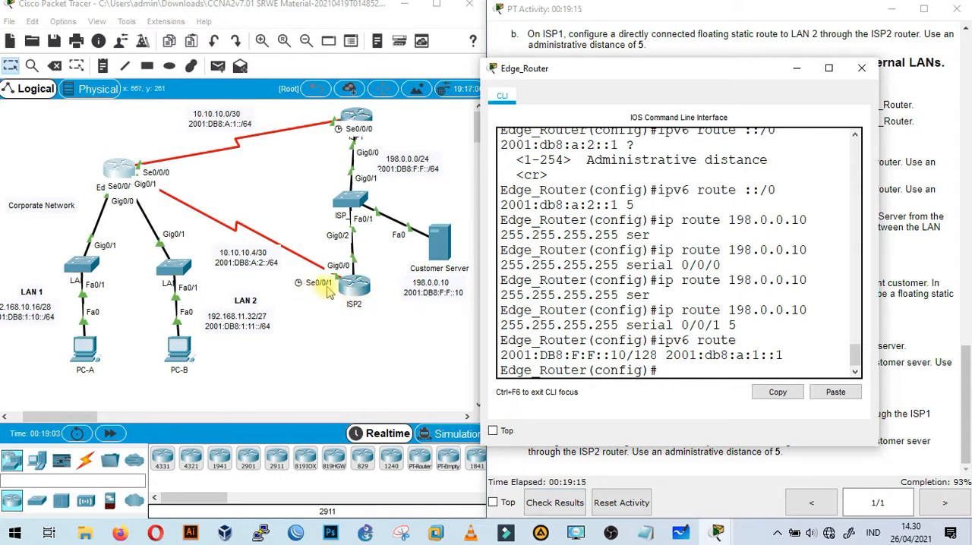
pyautogui.click(796, 69)
pyautogui.scroll(5, 768, 282)
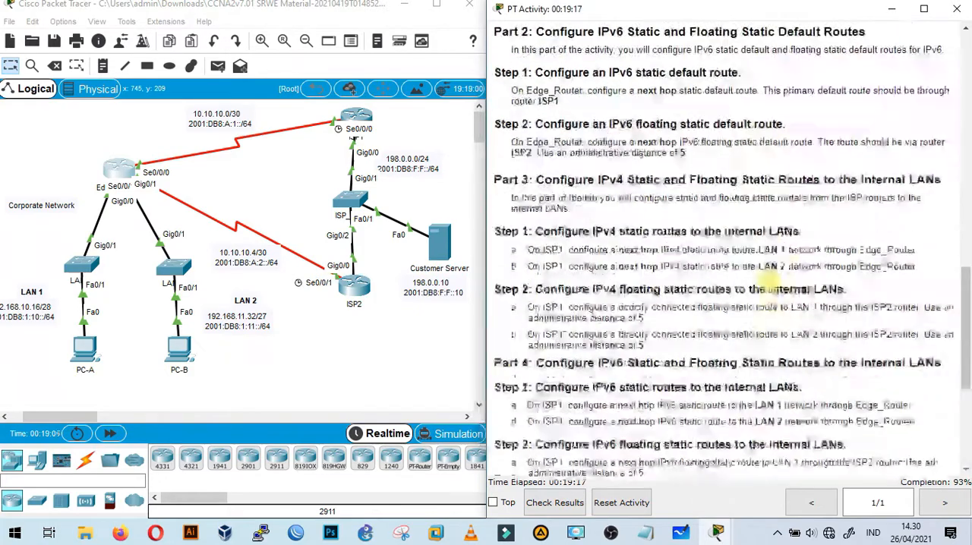
pyautogui.scroll(15, 763, 285)
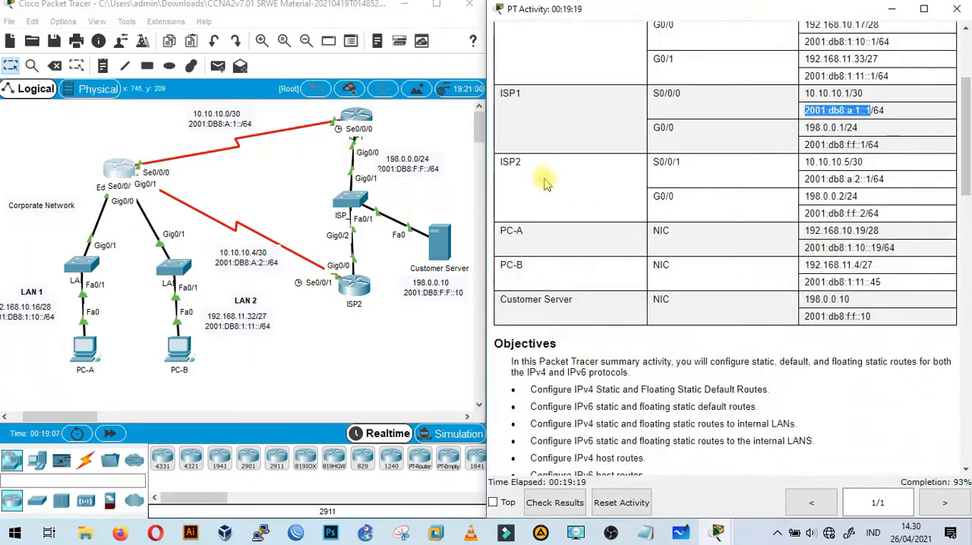
pyautogui.moveTo(805, 180); pyautogui.dragTo(871, 181)
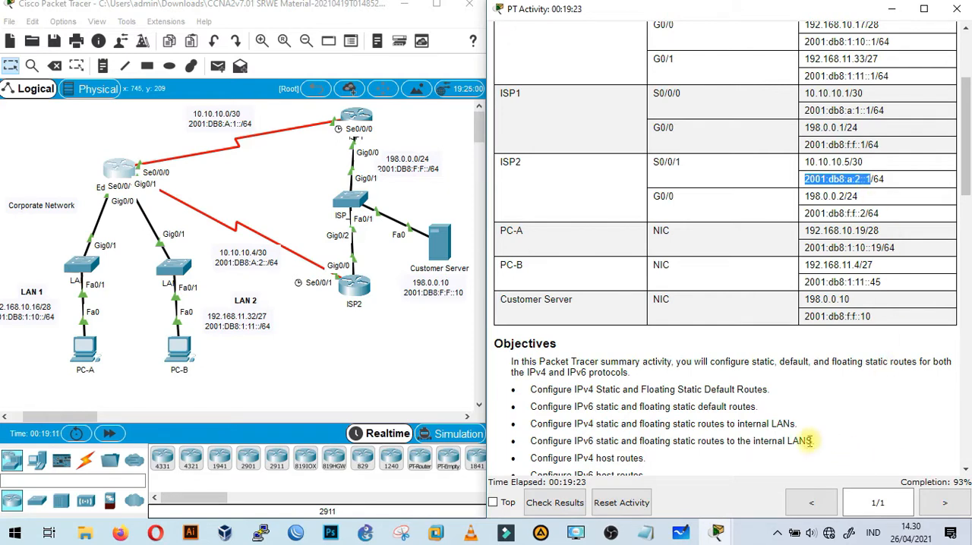
# Add the floating IPv6 host route to the customer server through ISP2 on Edge_Router: ipv6 route 2001:DB8:F:F::10/128 2001:db8:a:2::1 5.
pyautogui.click(119, 172)
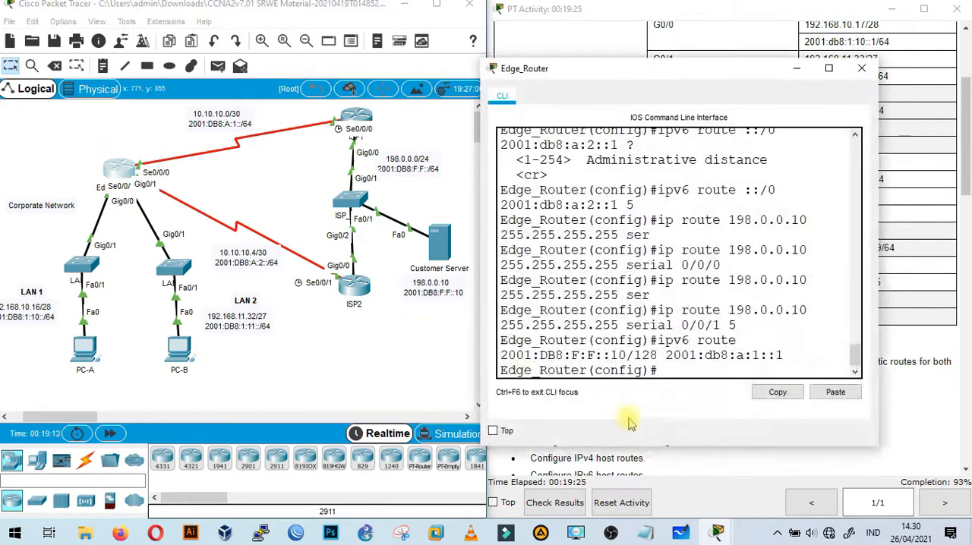
pyautogui.write('ipv6 route ')
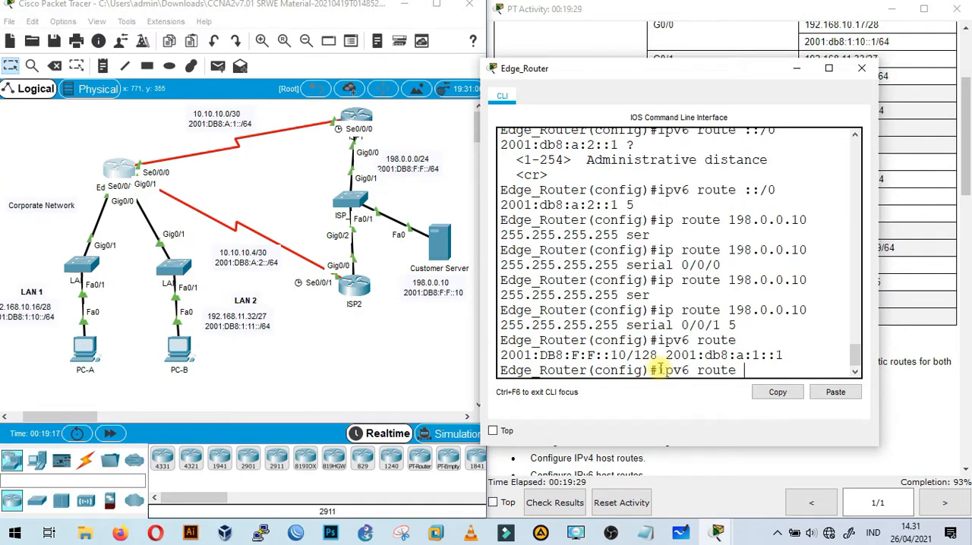
pyautogui.write('2001:DB8:F')
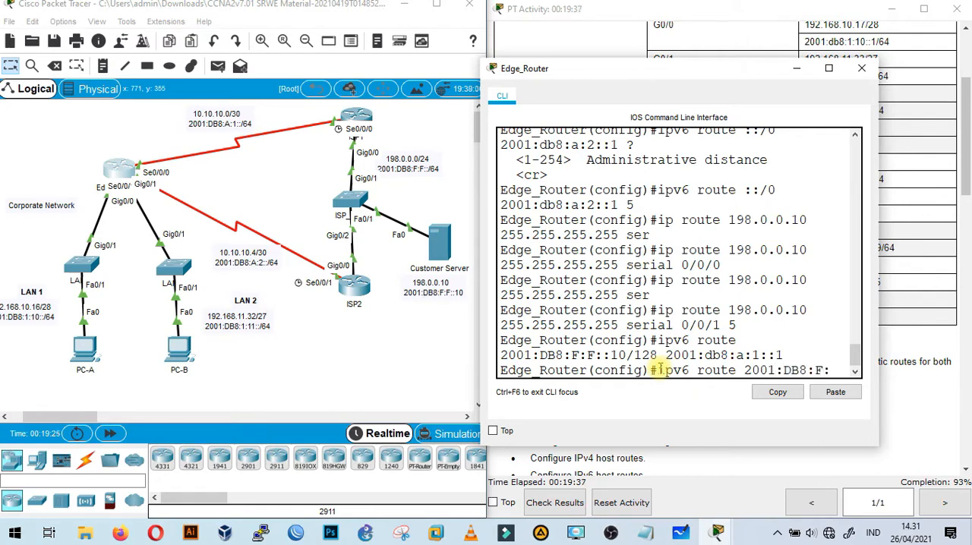
pyautogui.write(':F::10')
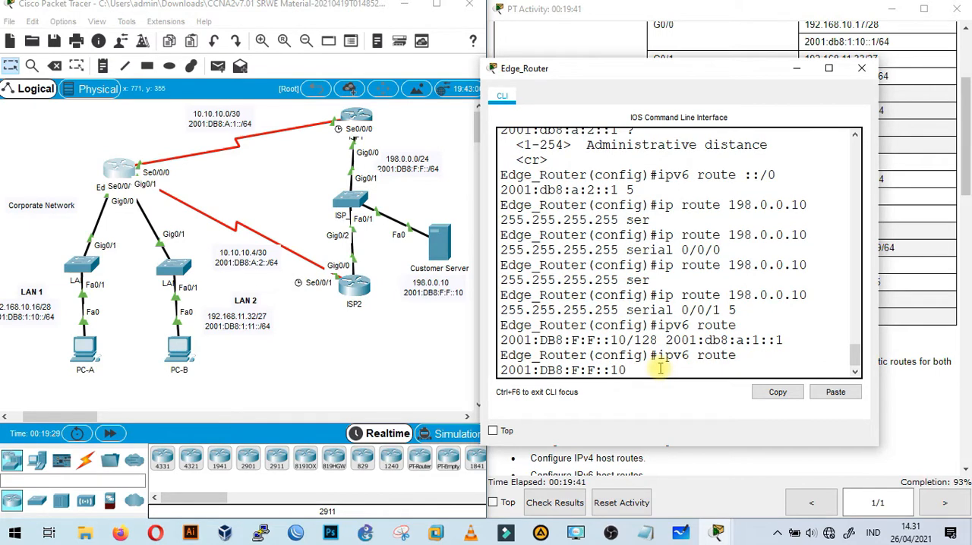
pyautogui.write('/128')
pyautogui.click(836, 392)
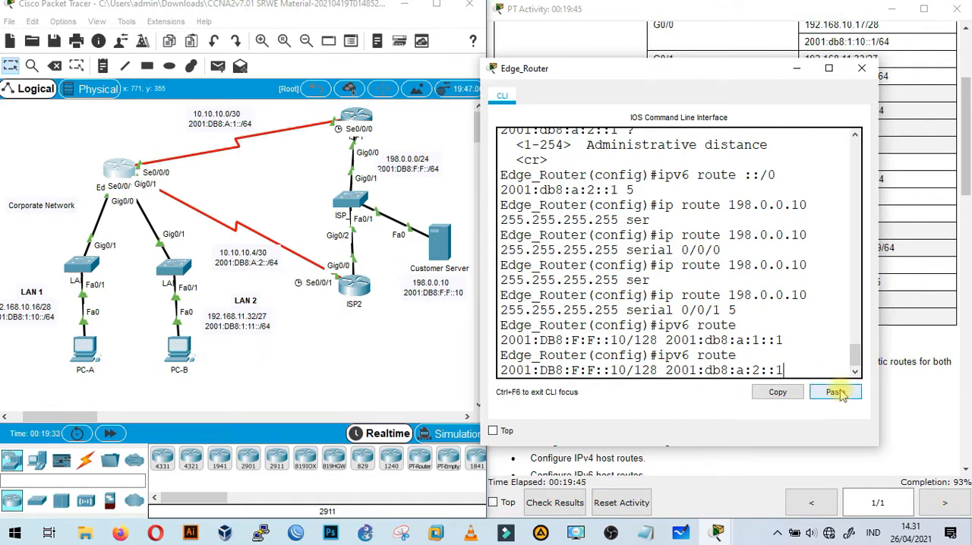
pyautogui.moveTo(723, 75); pyautogui.dragTo(320, 90)
pyautogui.scroll(-15, 666, 326)
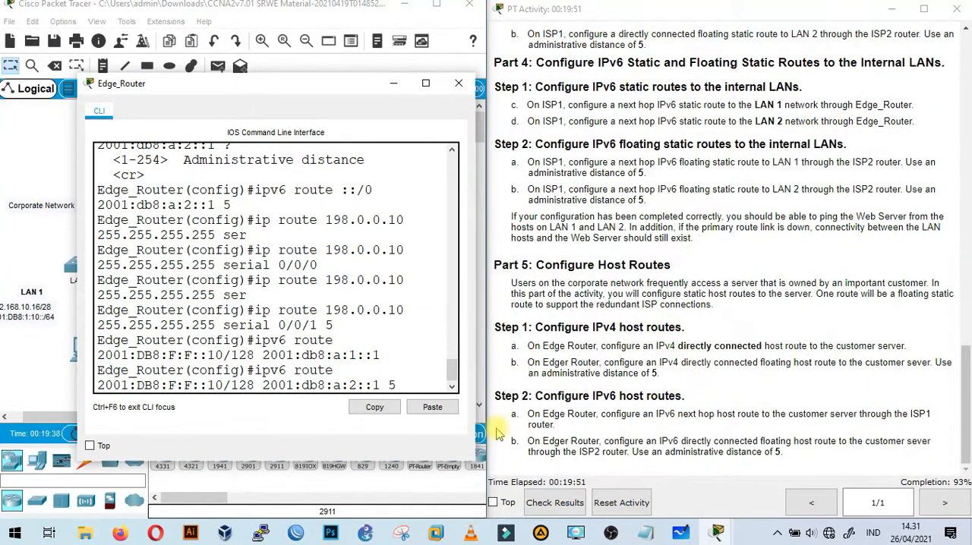
pyautogui.press('Return')
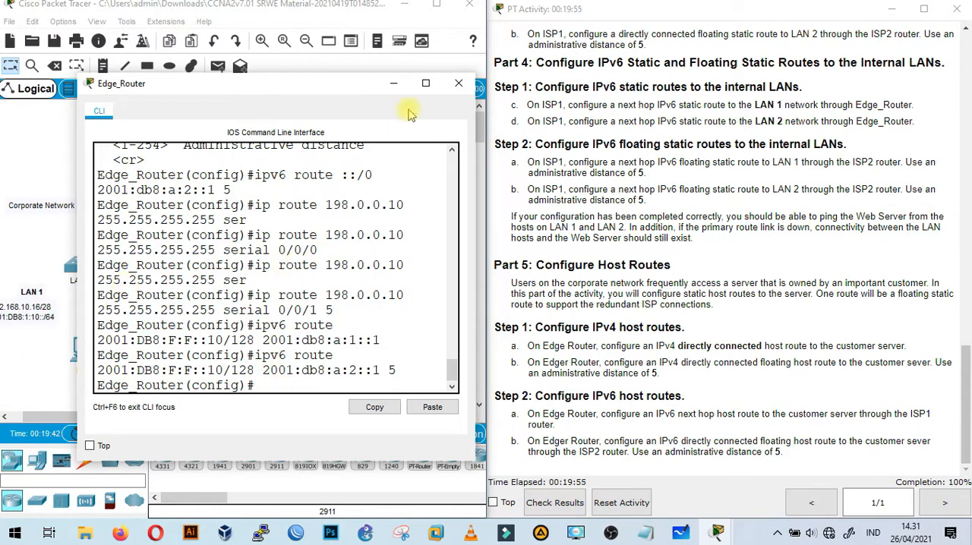
# Minimize Edge_Router's CLI window and bring the LAN 1 side of the topology fully into view.
pyautogui.click(394, 85)
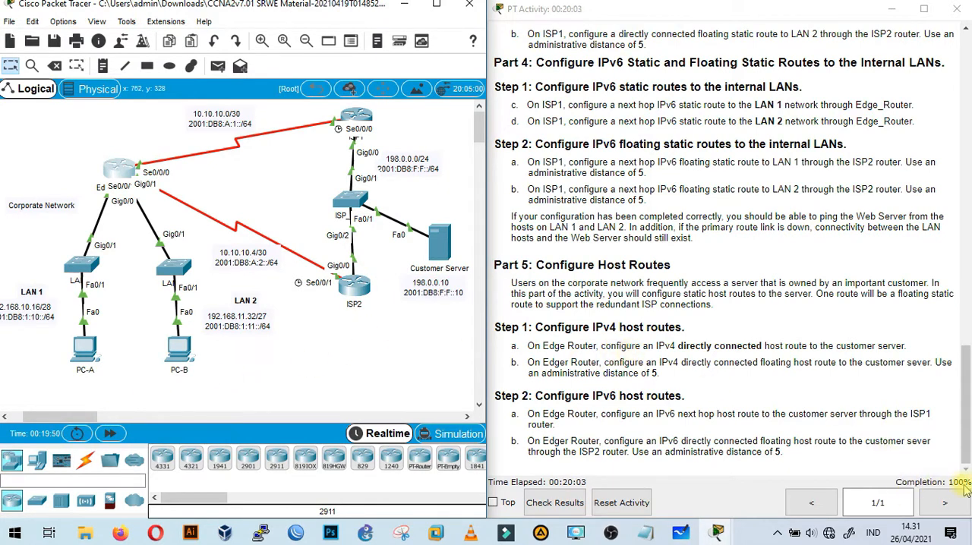
pyautogui.moveTo(70, 417); pyautogui.dragTo(58, 424)
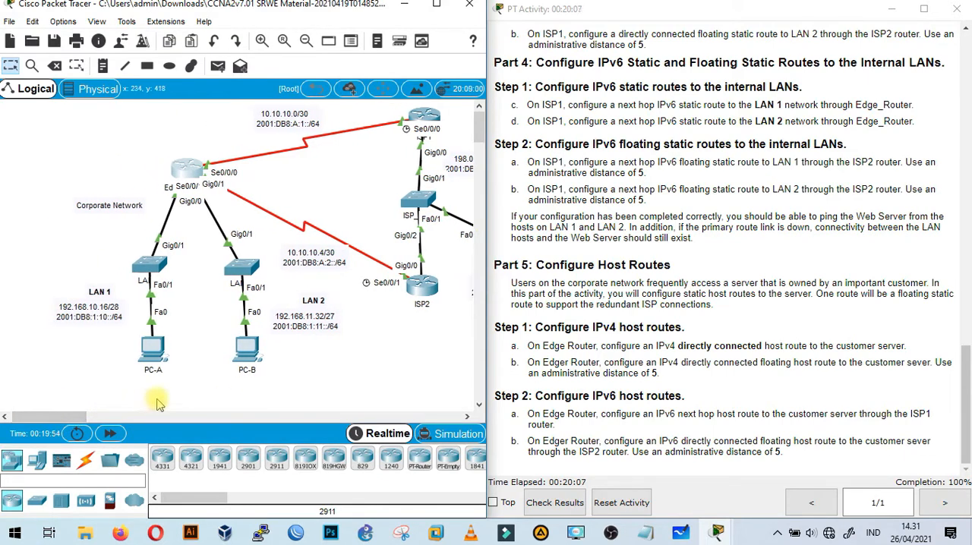